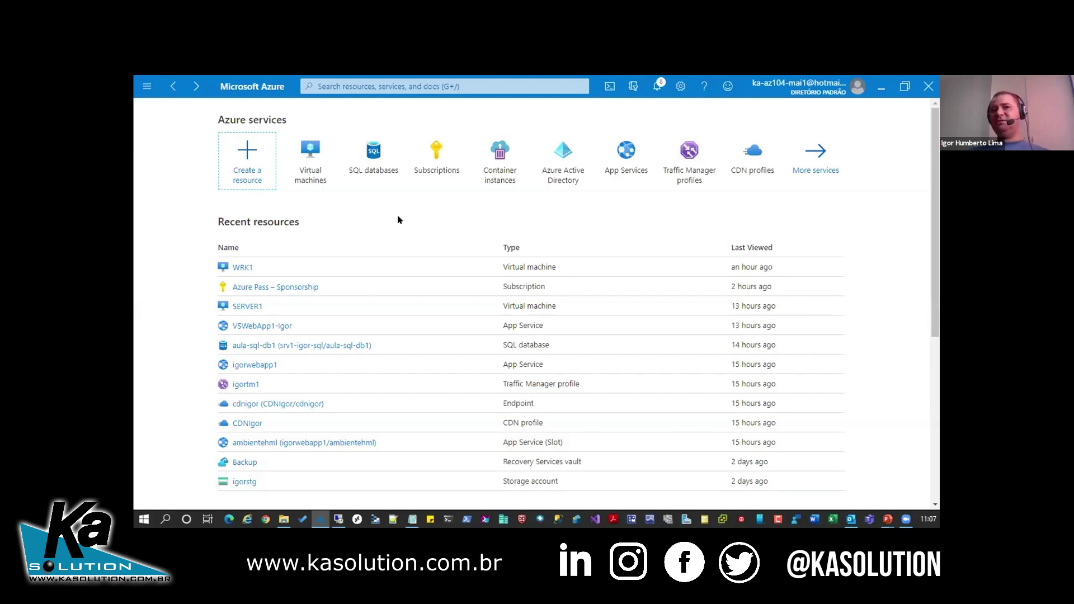
- From the Virtual machines list, start a new VM with + Add
left_click(307, 152)
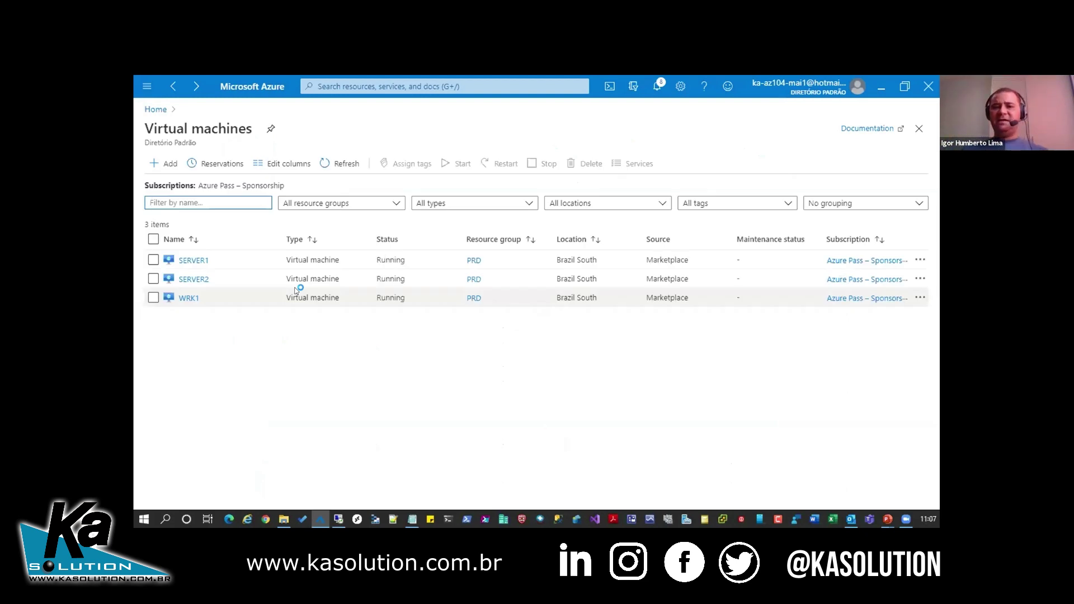
left_click(165, 164)
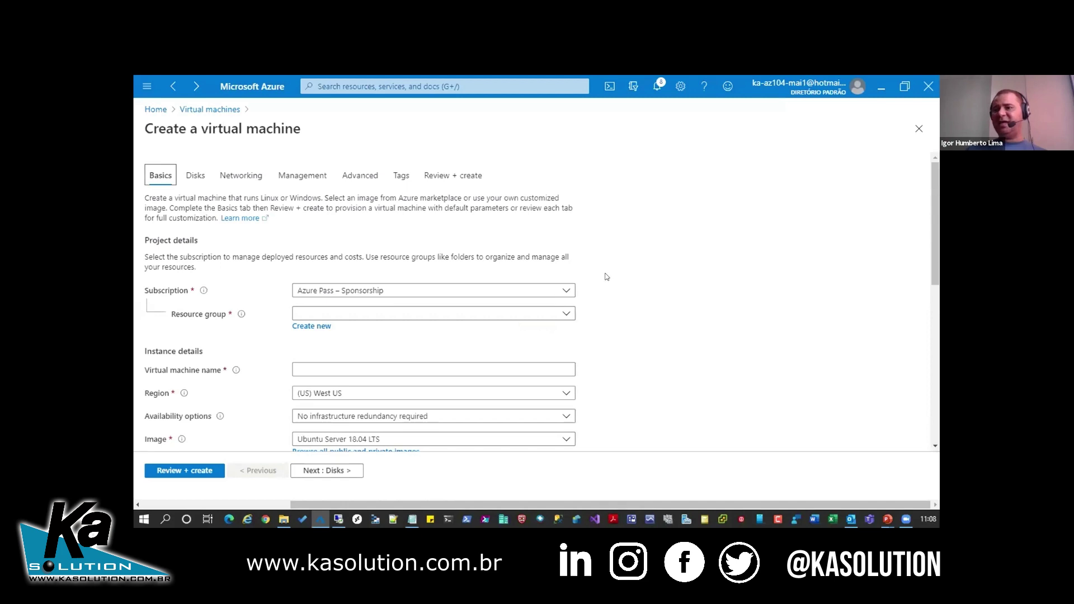
scroll(604, 273, "down", 1)
- Create the new resource group Webinar and name the virtual machine KA01
left_click(320, 269)
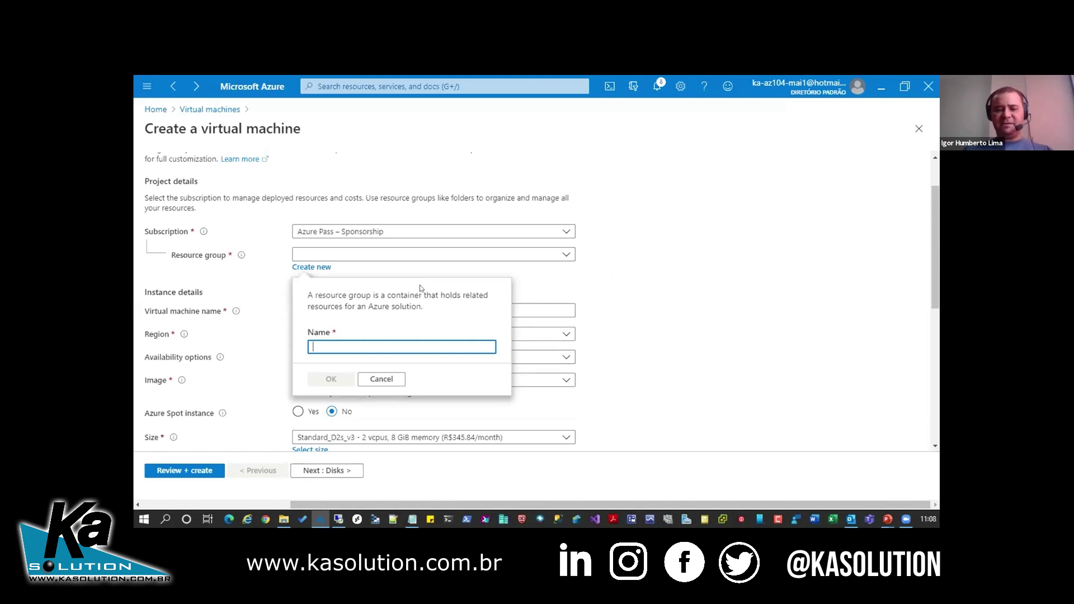
type("Web")
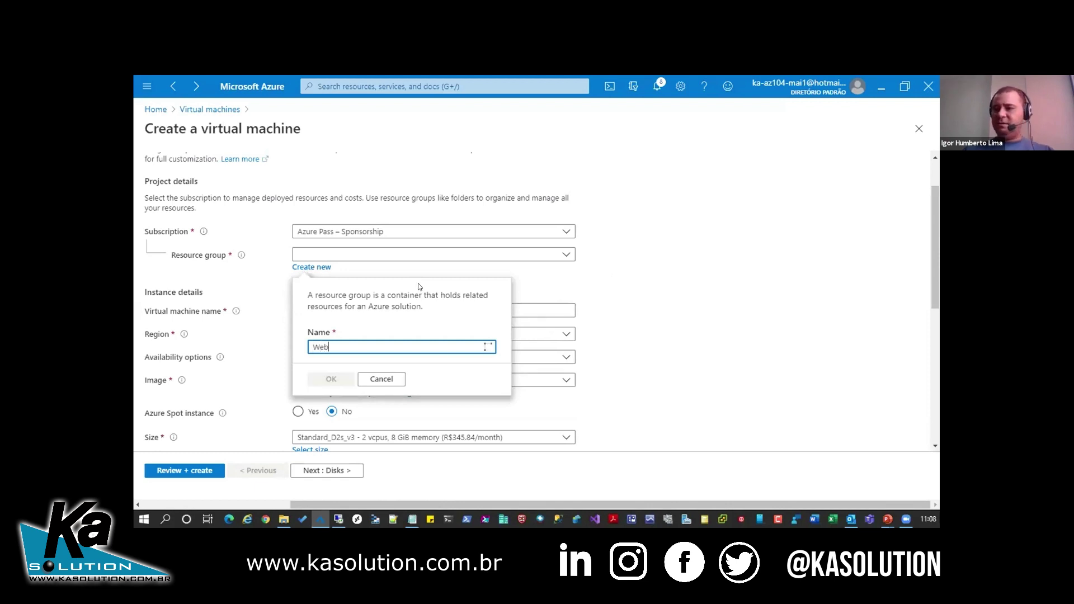
type("nar")
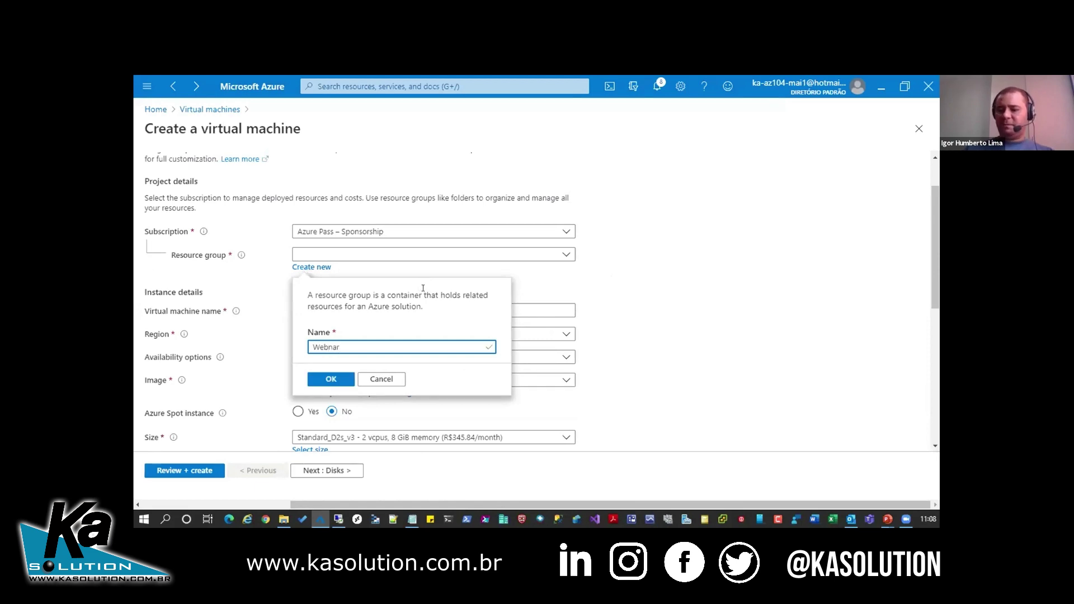
key("Left")
key("Left")
key("Left")
type("i")
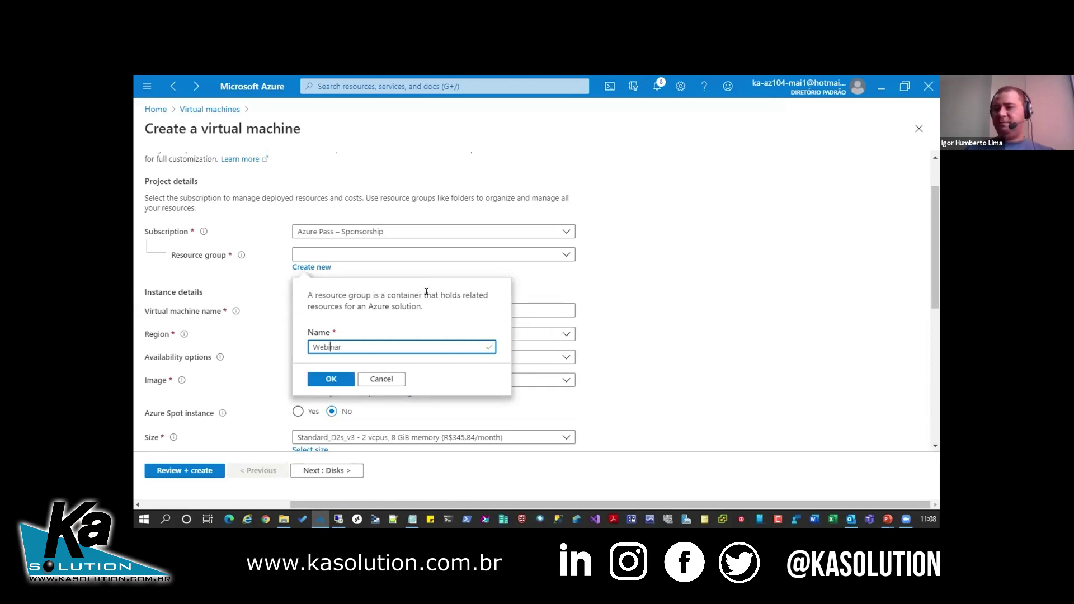
left_click(330, 379)
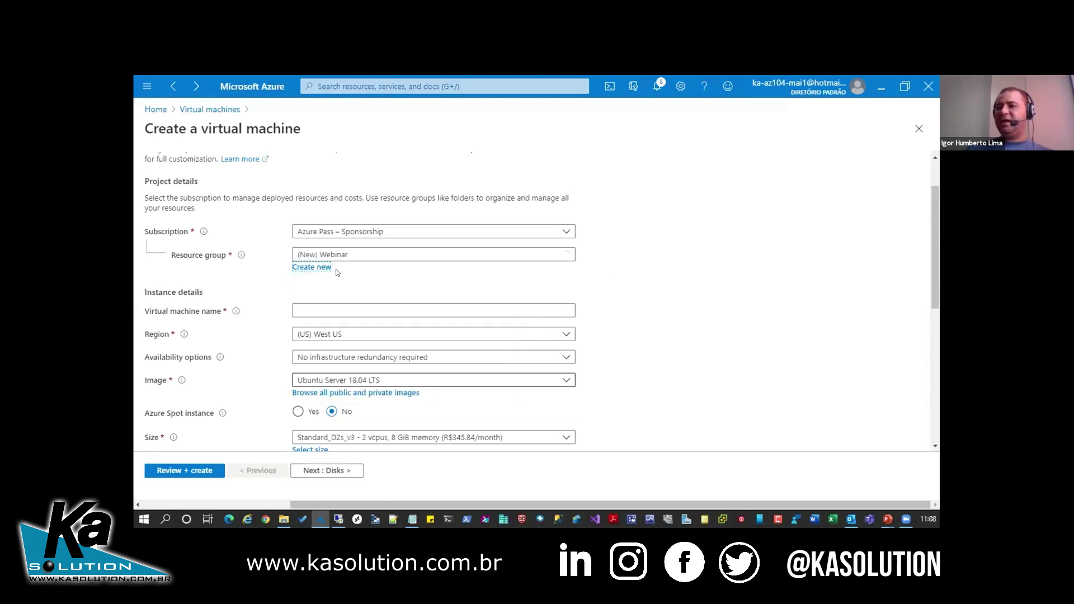
left_click(364, 310)
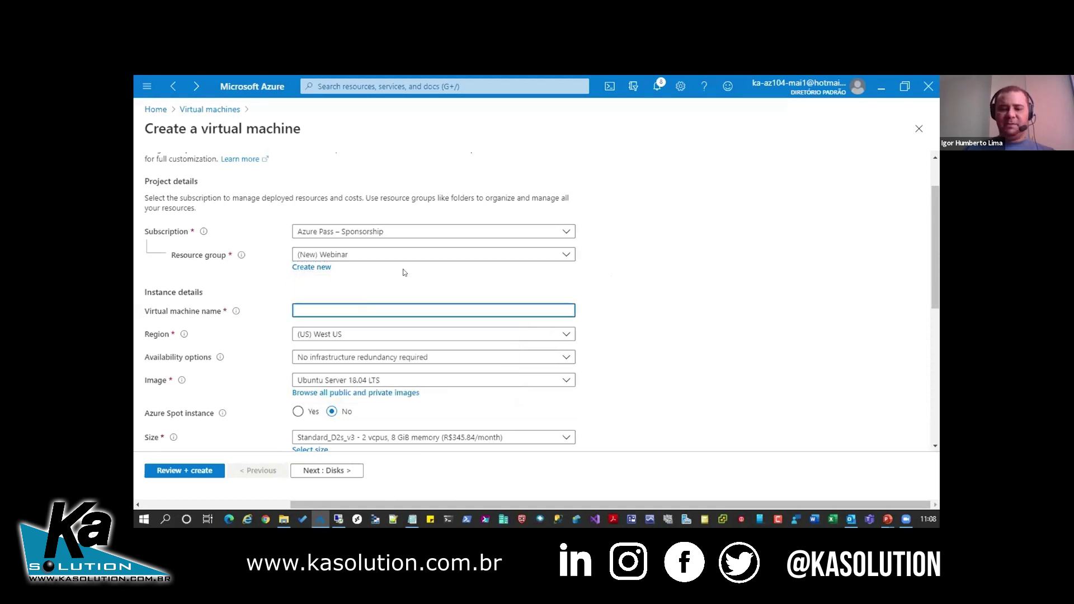
type("KA01")
- Set the region to Brazil South and the image to Windows Server 2019 Datacenter
left_click(567, 335)
left_click_drag(569, 223, 566, 260)
left_click(421, 223)
scroll(487, 342, "down", 1)
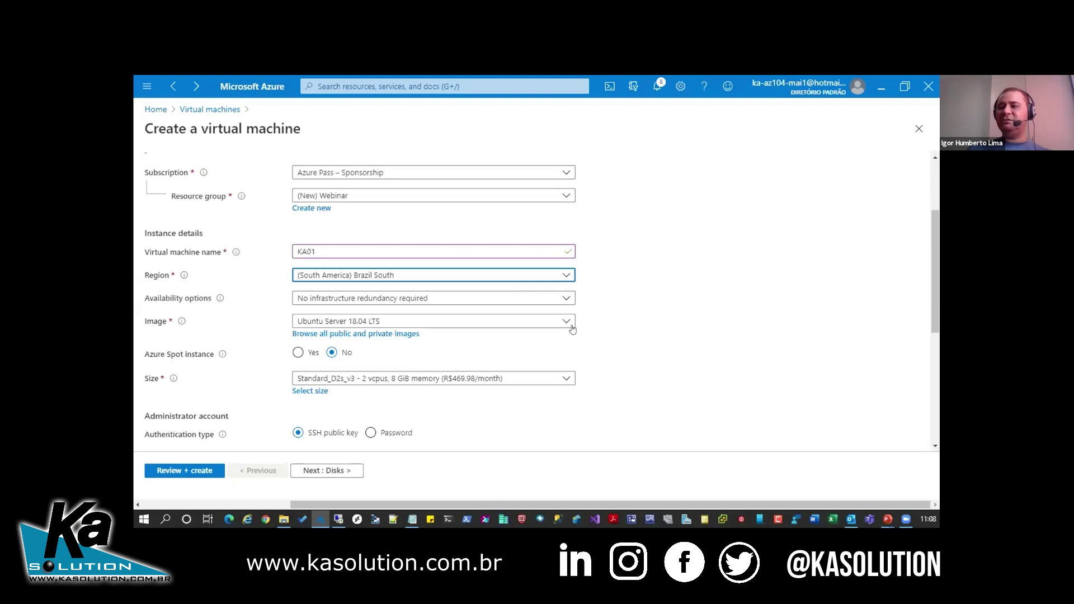
left_click(570, 323)
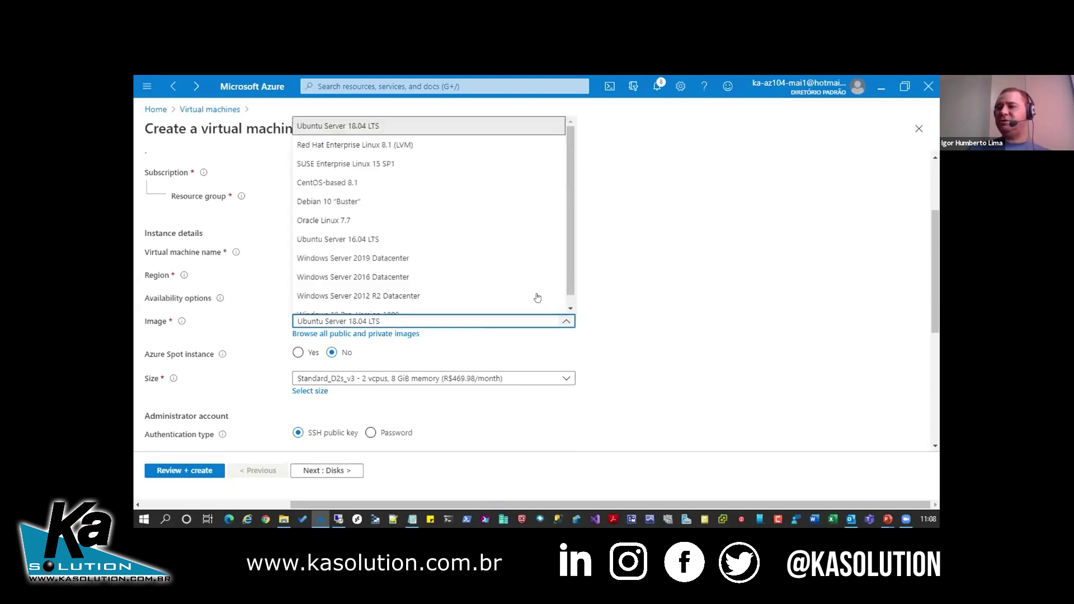
left_click(565, 338)
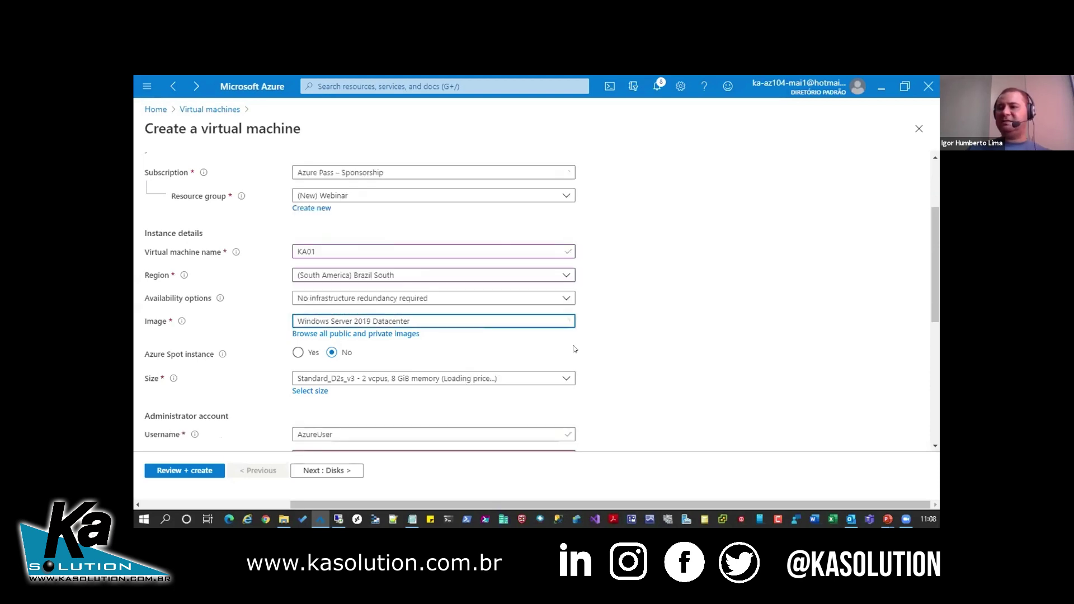
scroll(587, 329, "down", 1)
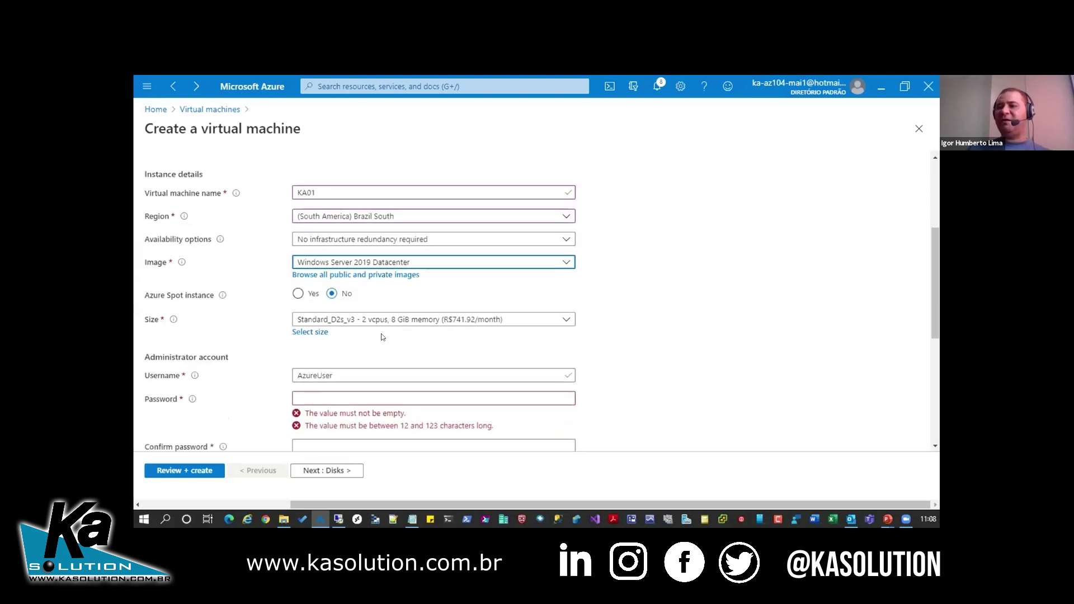
left_click(308, 331)
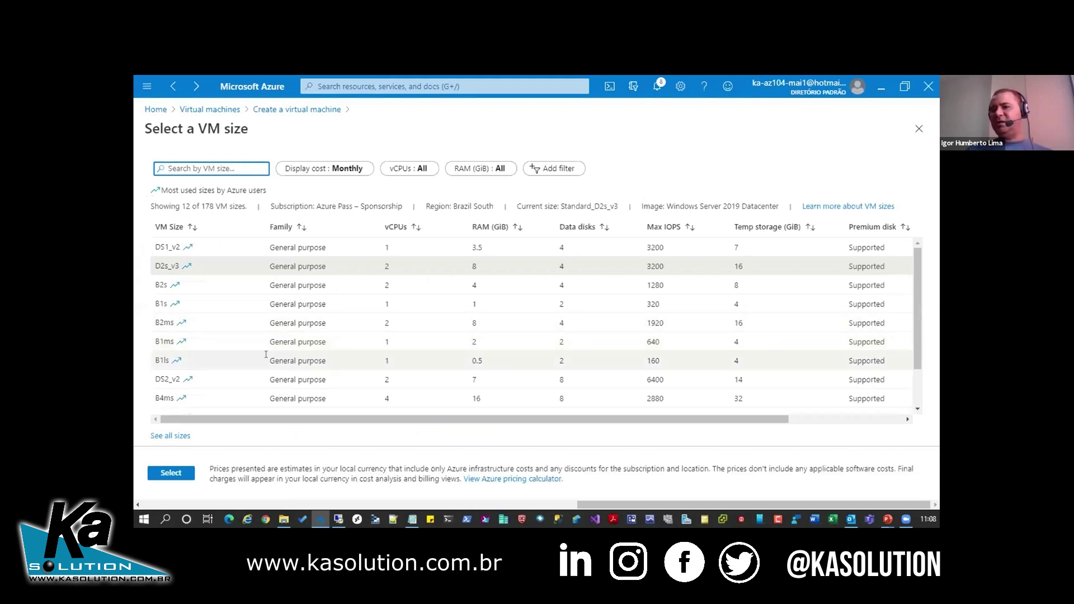
- Pick the Standard_B2s size (2 vCPUs, 4 GiB memory) for KA01
left_click(213, 286)
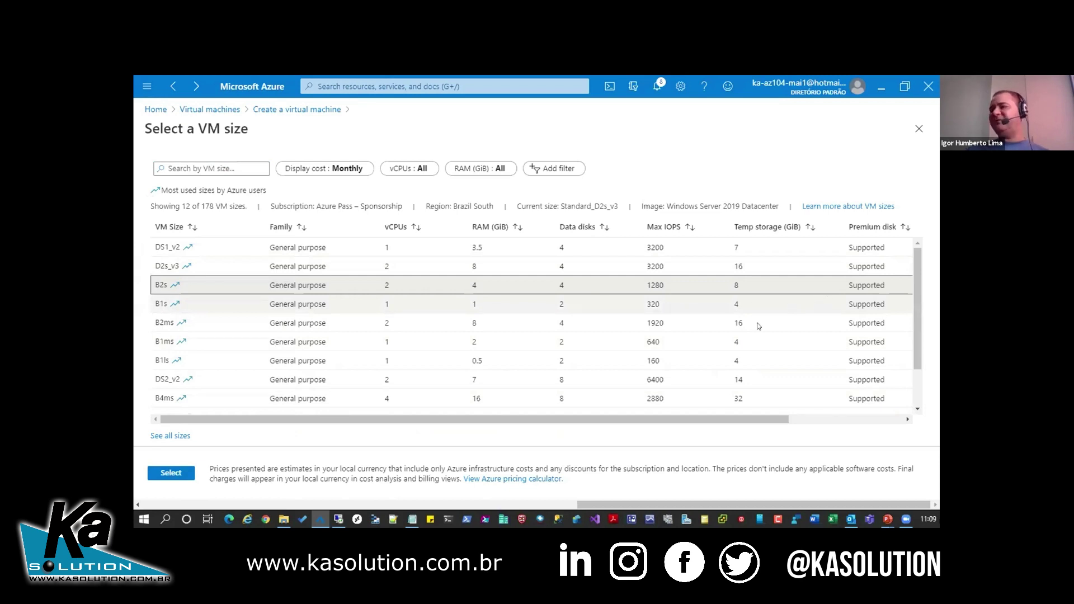
mouse_move(764, 420)
left_mouse_down()
mouse_move(864, 413)
mouse_move(711, 405)
left_mouse_up()
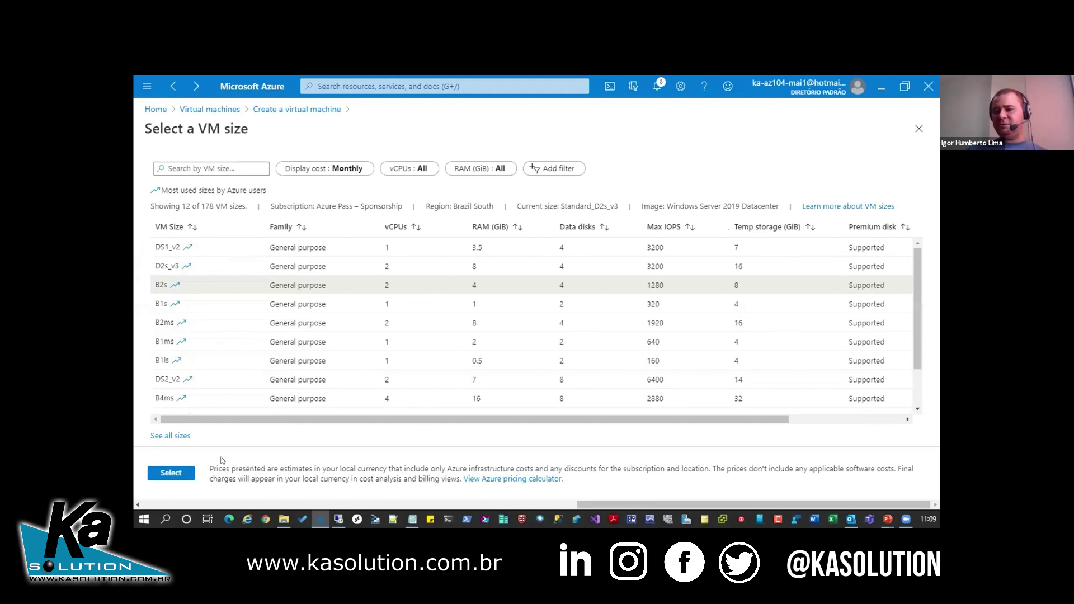
key("Tab")
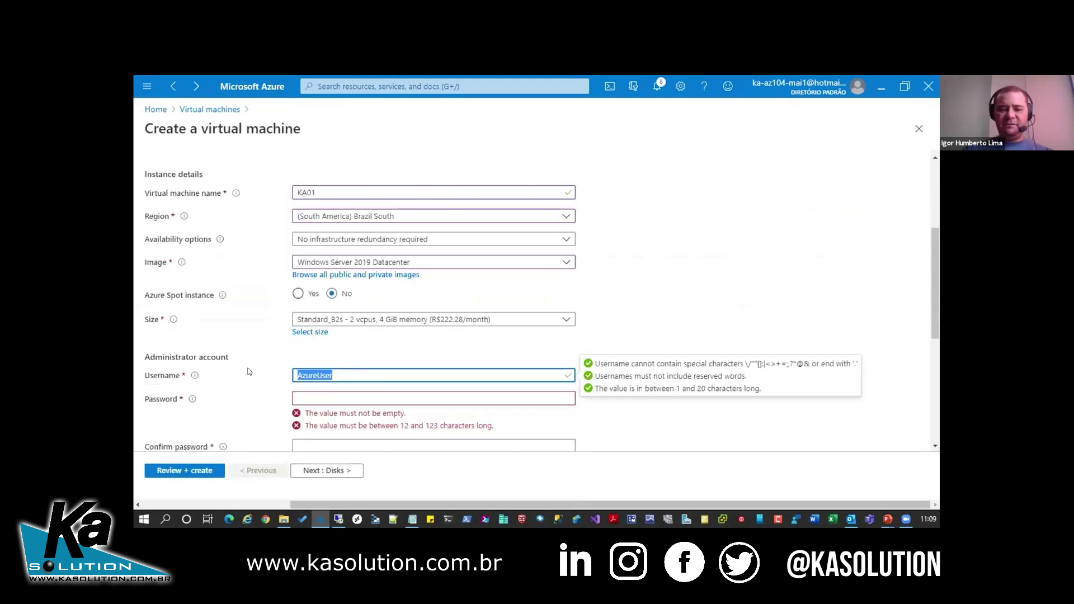
- Enter the administrator username, password and password confirmation, then continue to Disks
type("igorh")
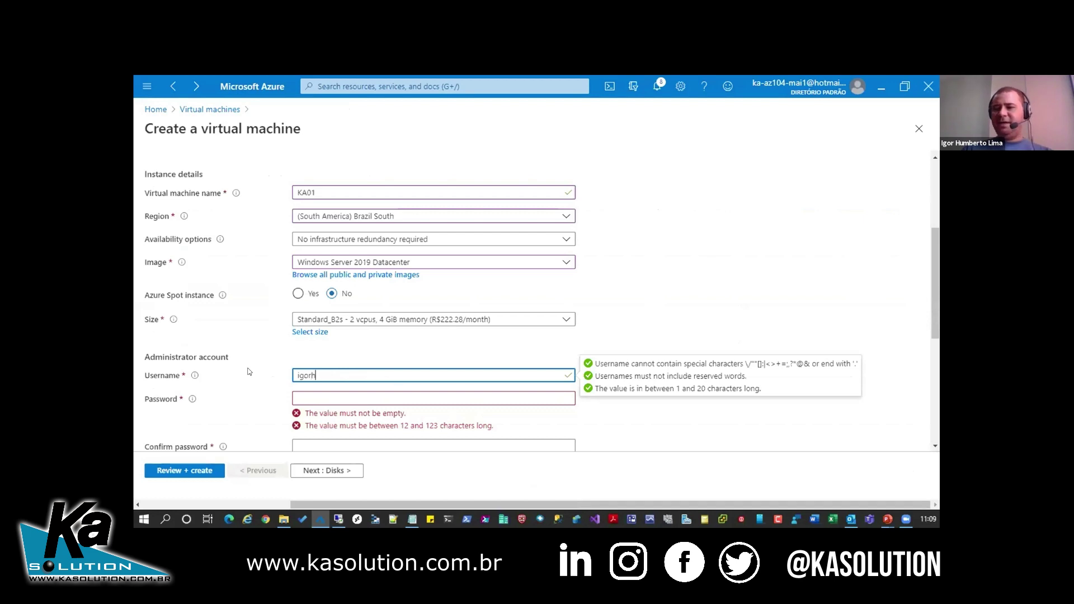
type("umberto")
key("Tab")
type("•••••••••")
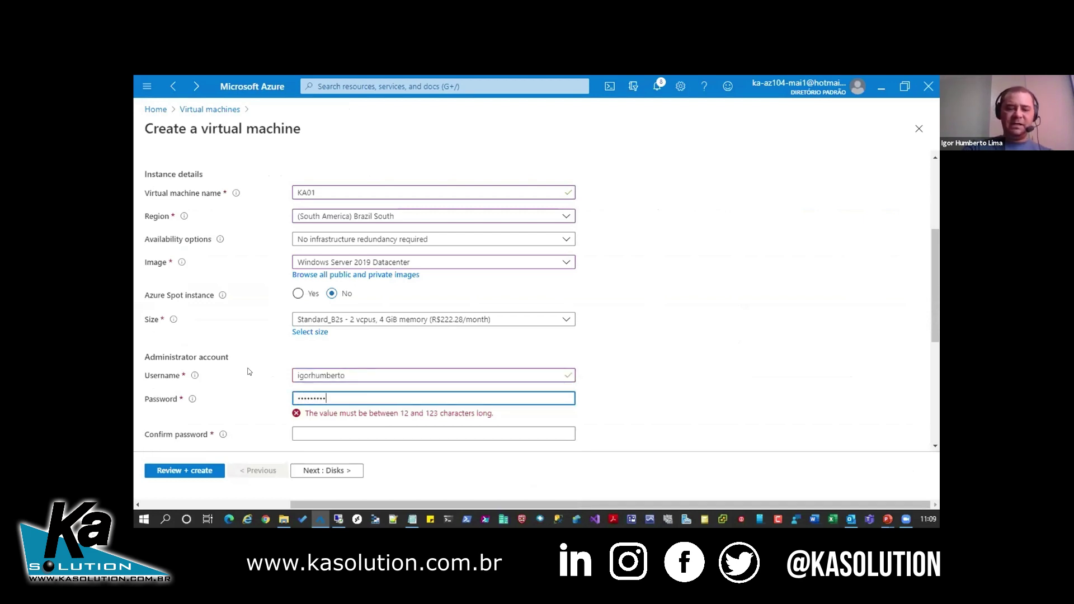
type("••••")
key("Tab")
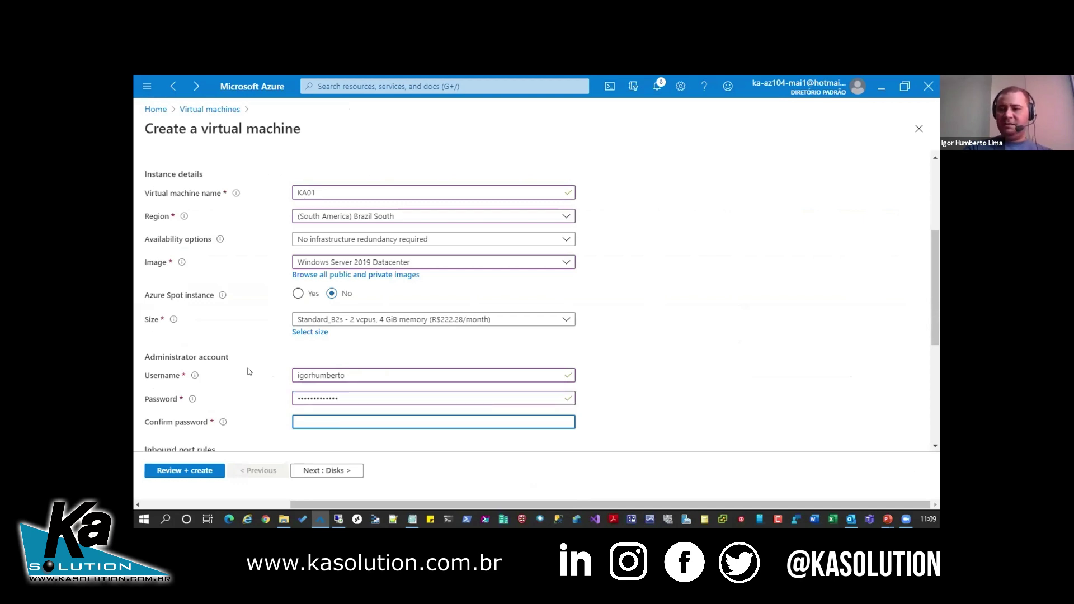
type("•••••••••••••")
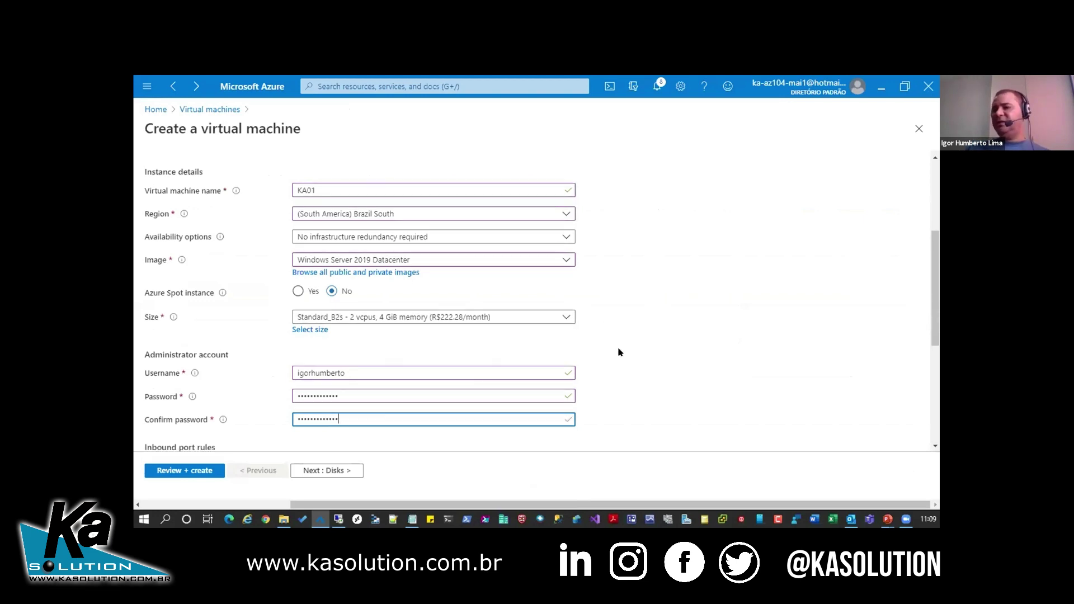
scroll(619, 352, "down", 4)
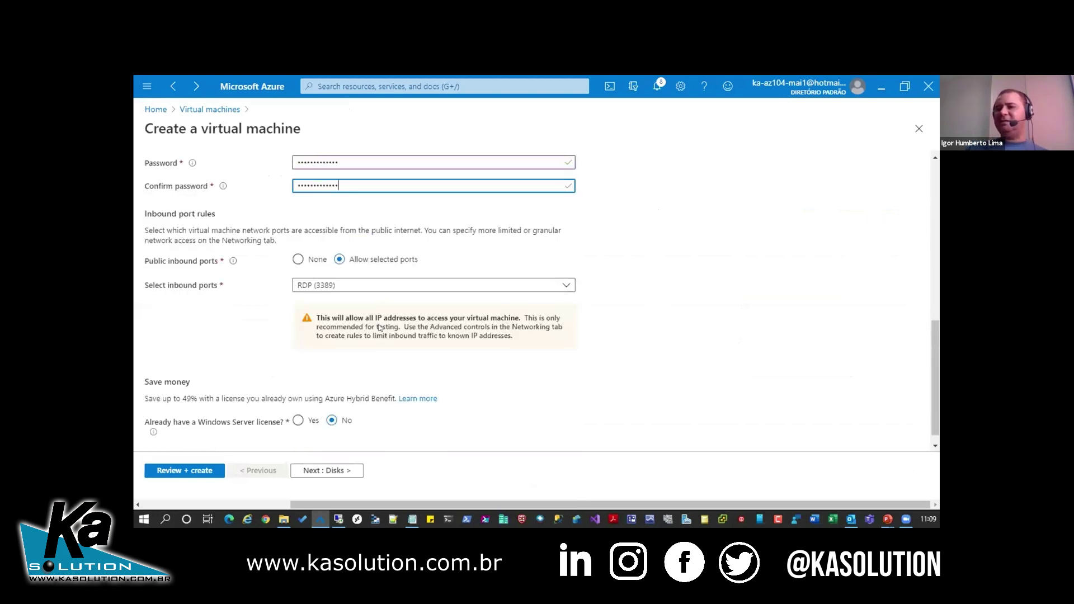
left_click(351, 471)
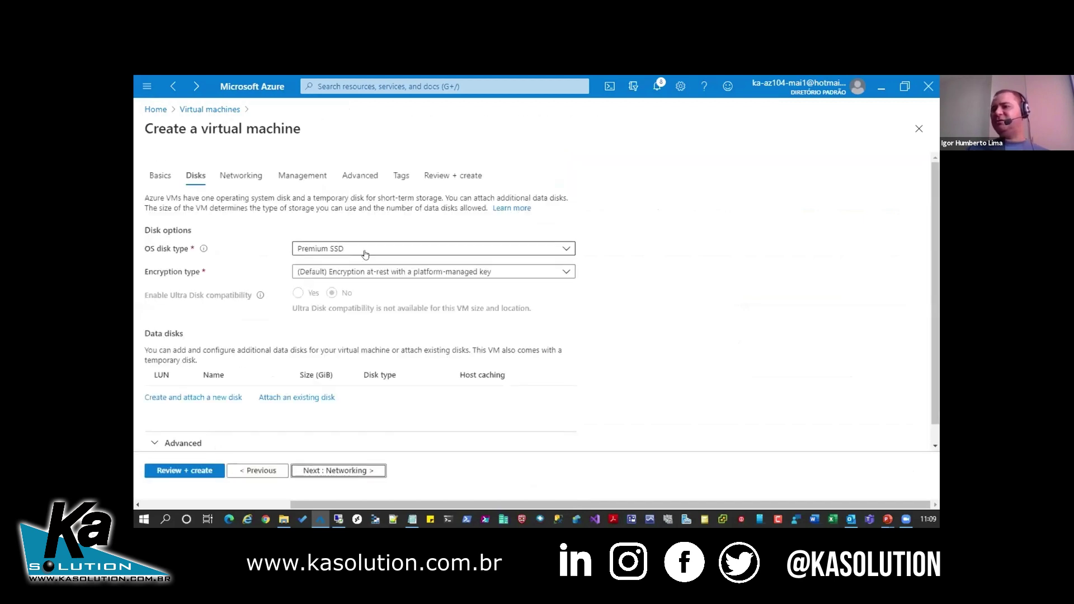
- Change KA01's OS disk type from Premium SSD to Standard SSD, then continue to Networking
left_click(368, 252)
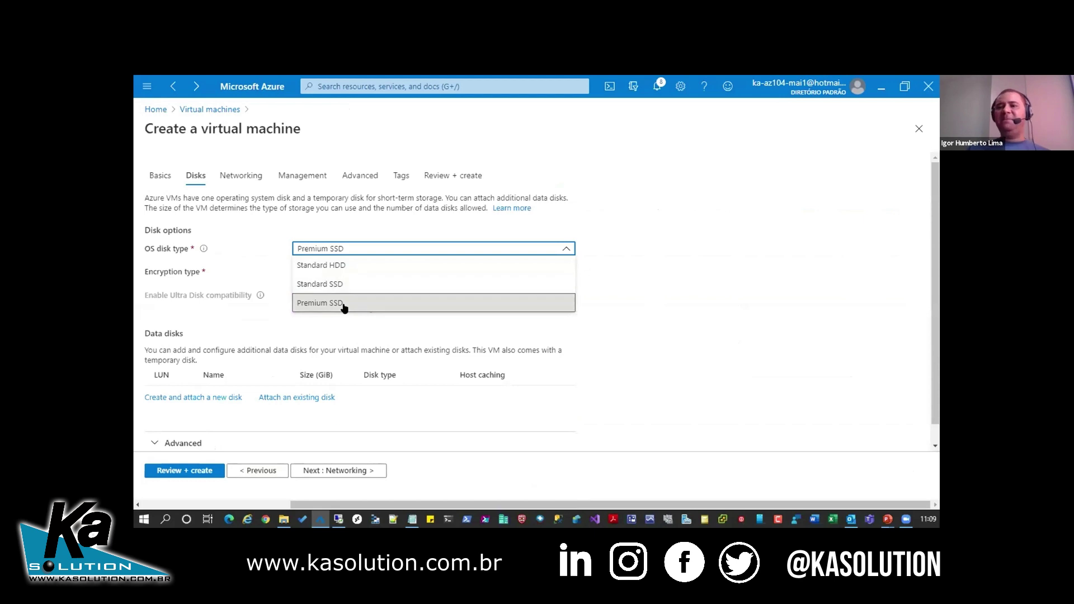
left_click(282, 324)
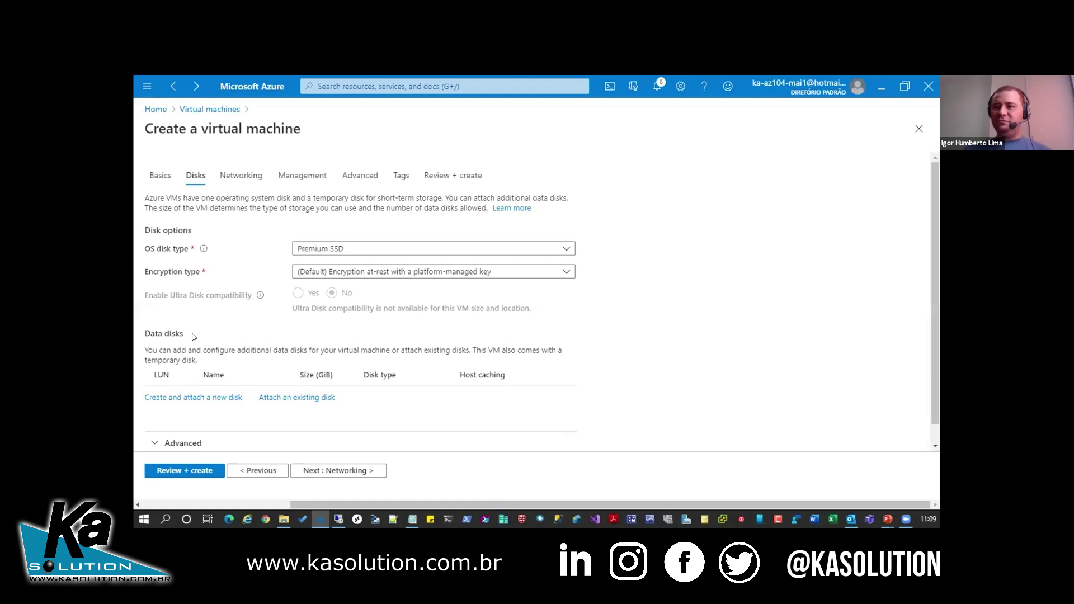
left_click(329, 253)
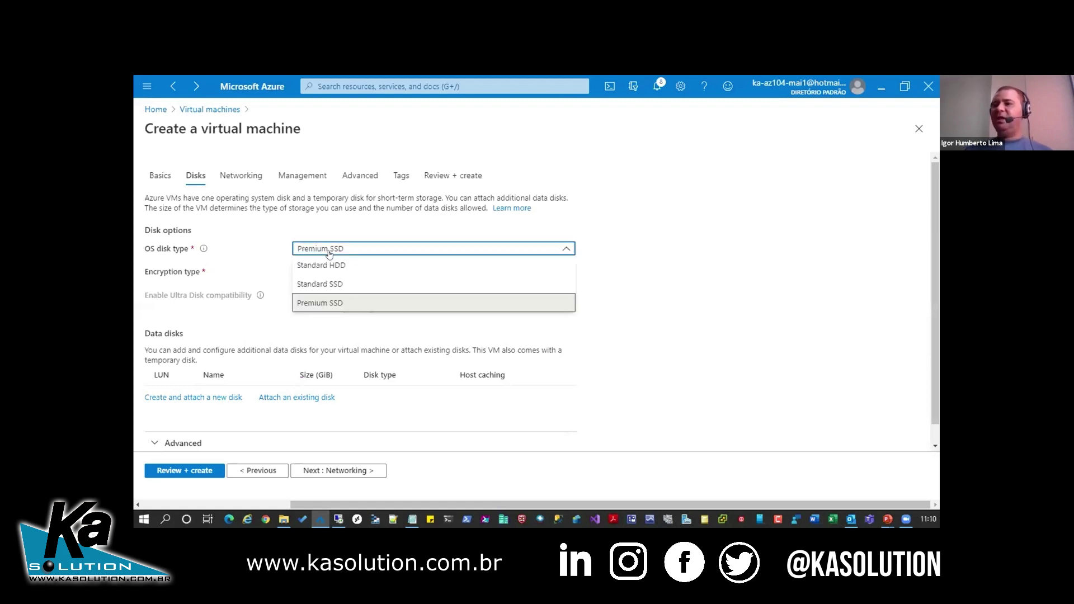
left_click(333, 283)
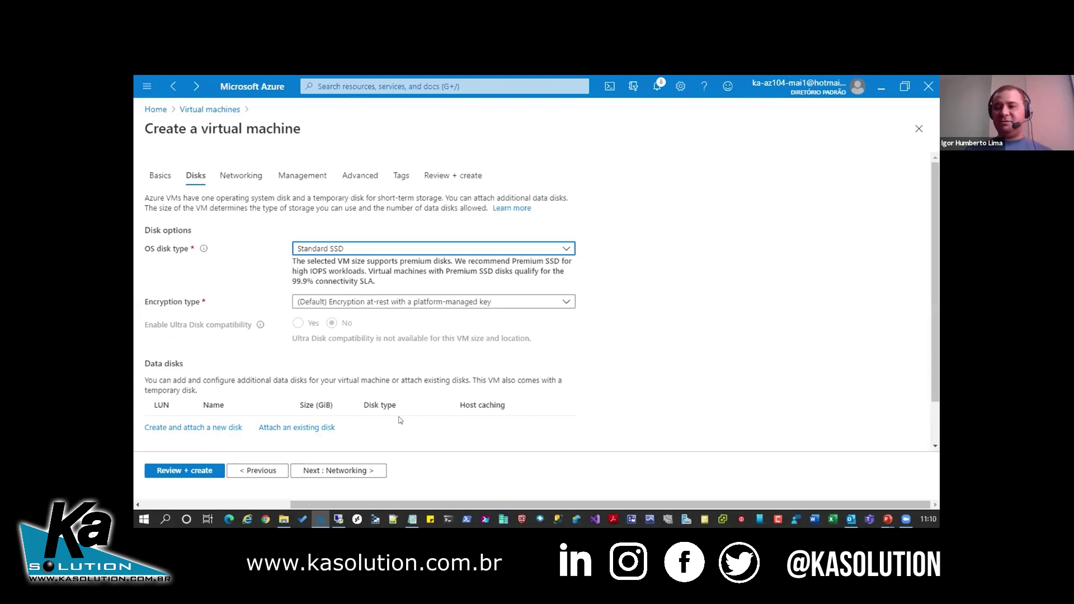
left_click(351, 472)
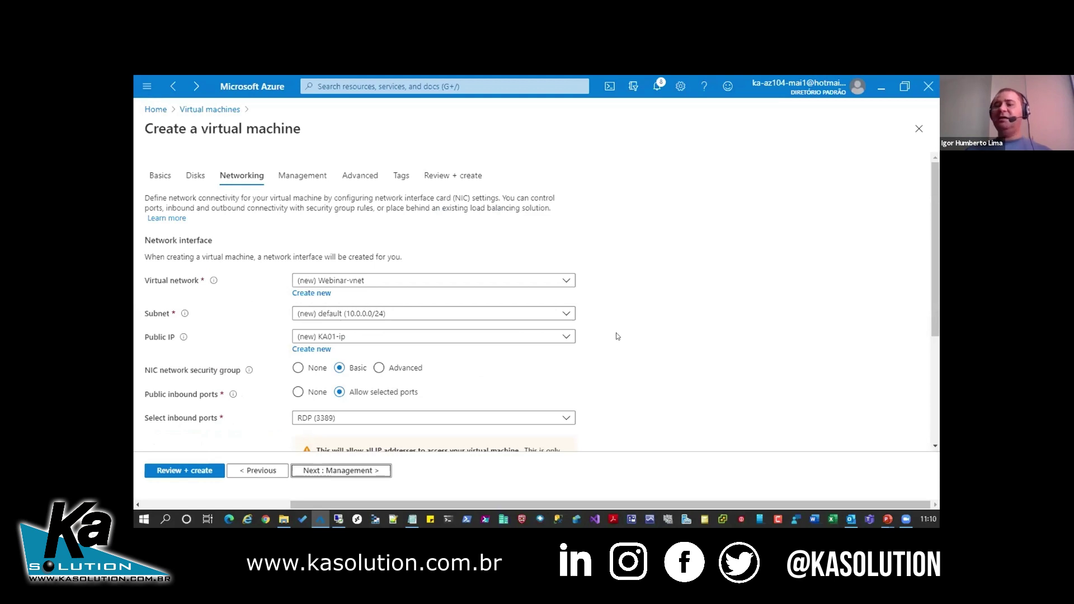
- Keep the default networking (Webinar-vnet, KA01-ip, RDP 3389) and continue to Management
scroll(616, 354, "down", 3)
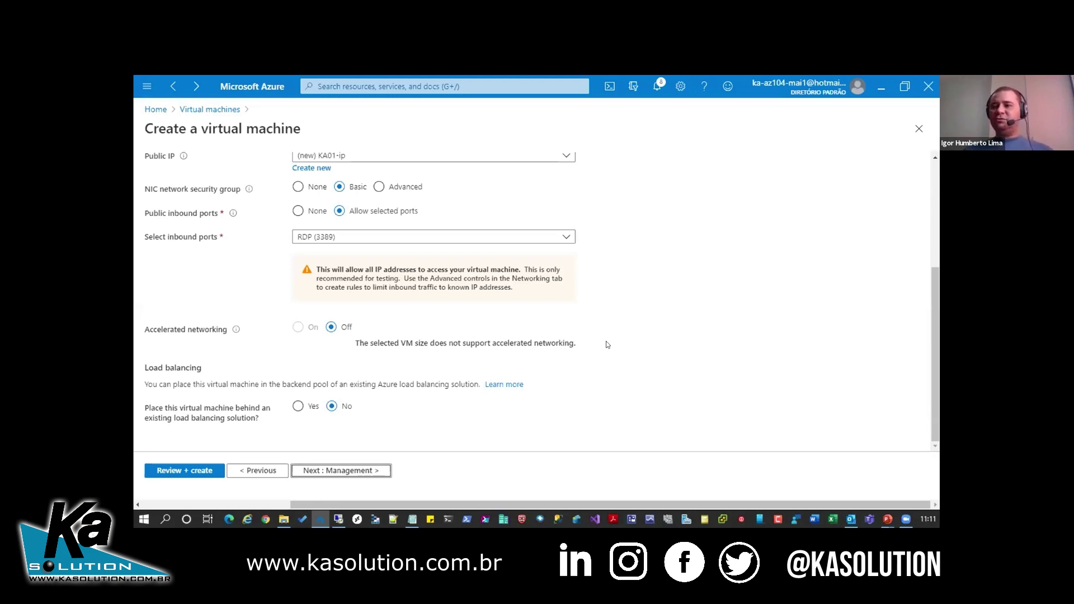
left_click(343, 473)
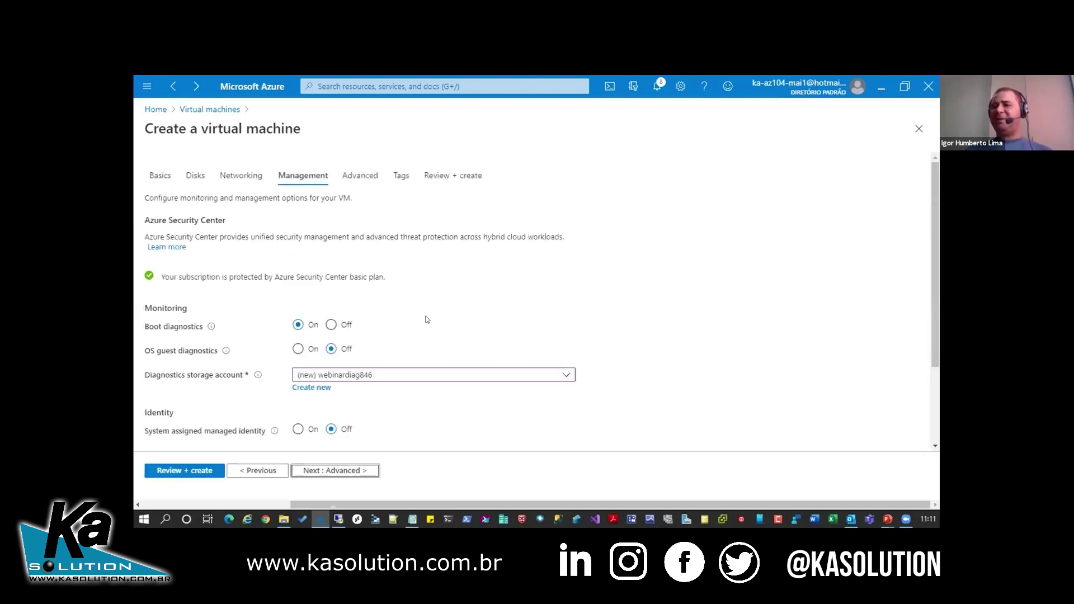
scroll(324, 326, "down", 1)
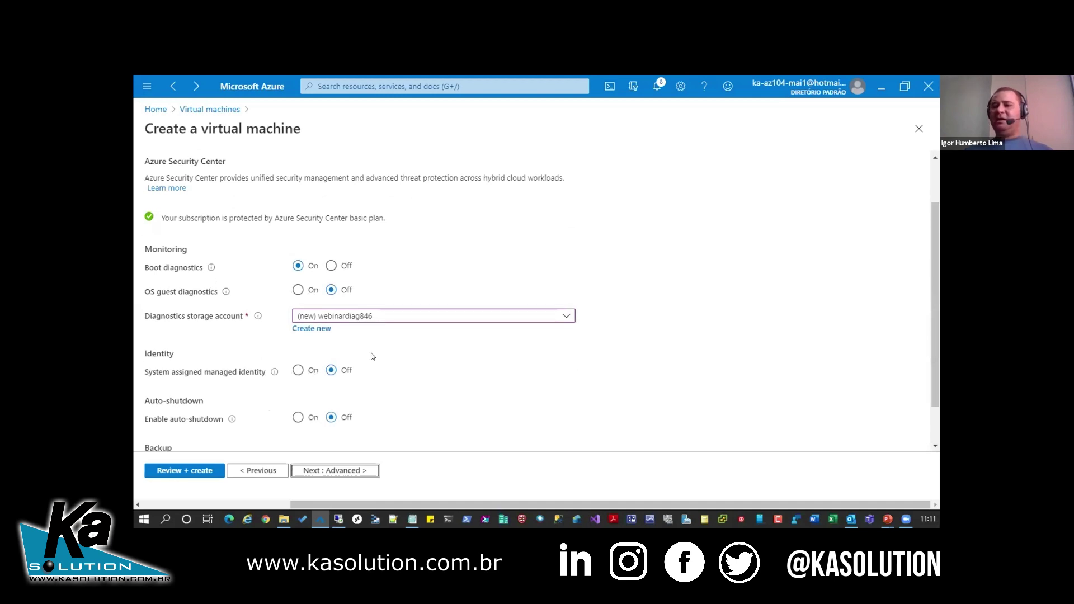
- Pass through the Management and Advanced tabs unchanged to reach Tags
scroll(361, 376, "down", 1)
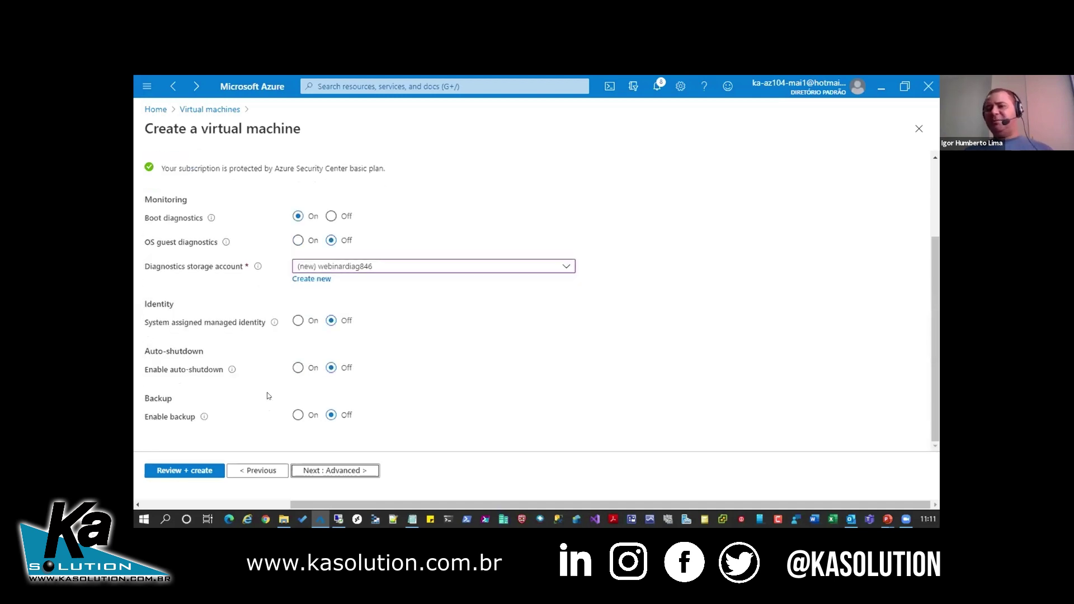
left_click(362, 469)
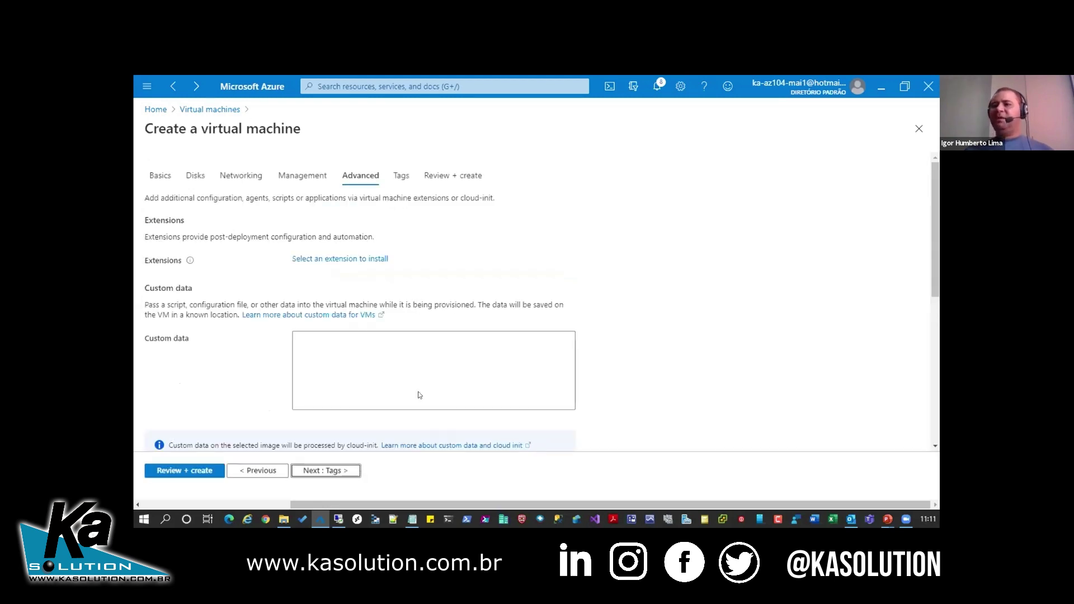
scroll(525, 296, "down", 1)
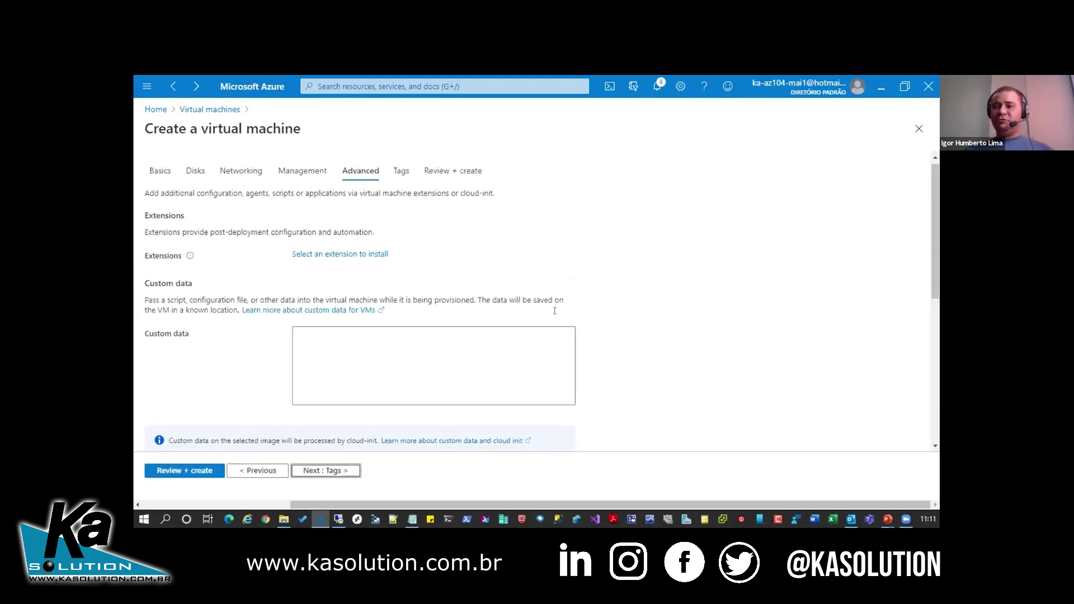
scroll(554, 311, "down", 6)
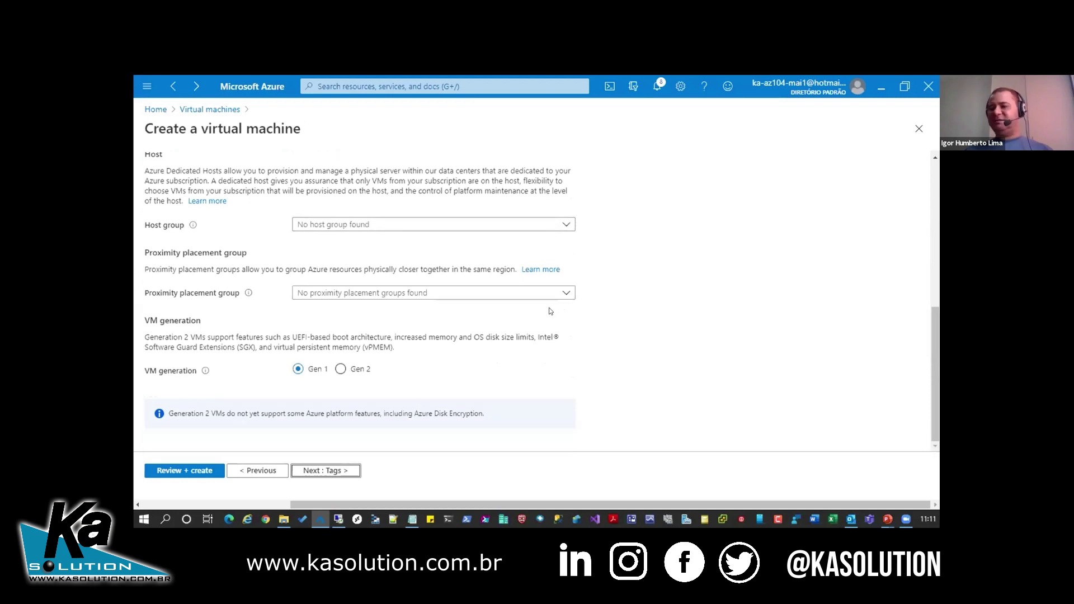
left_click(336, 470)
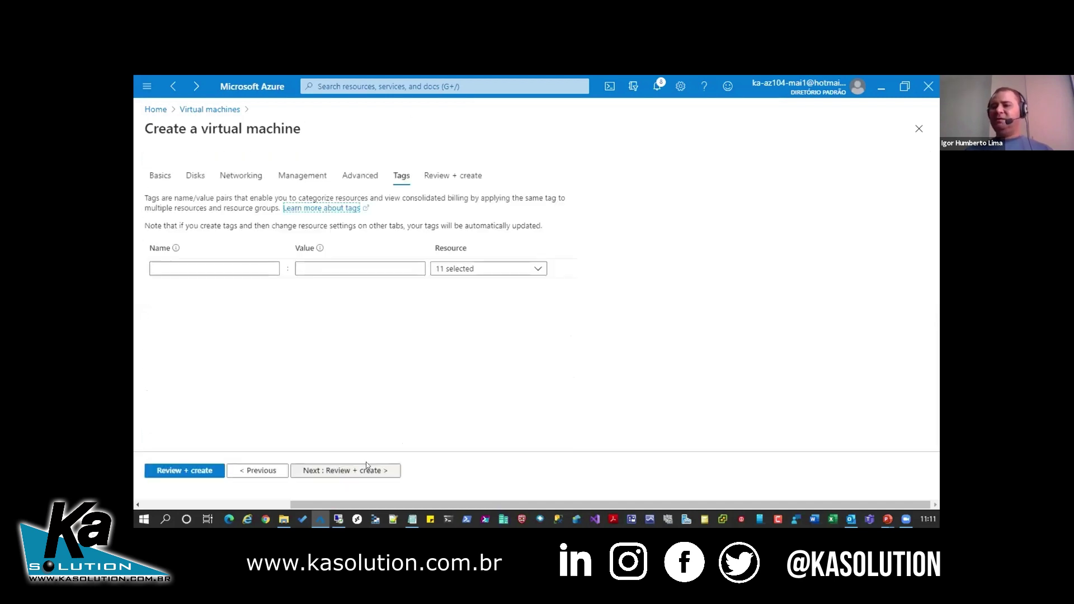
- Review KA01 after validation passes and create the VM in Webinar
left_click(366, 469)
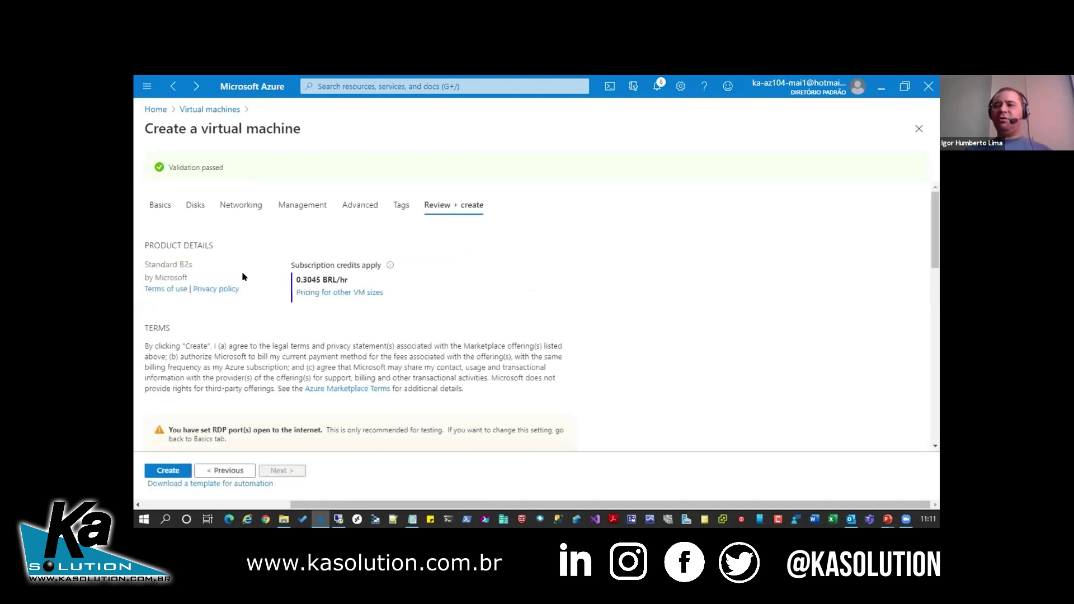
left_click(168, 471)
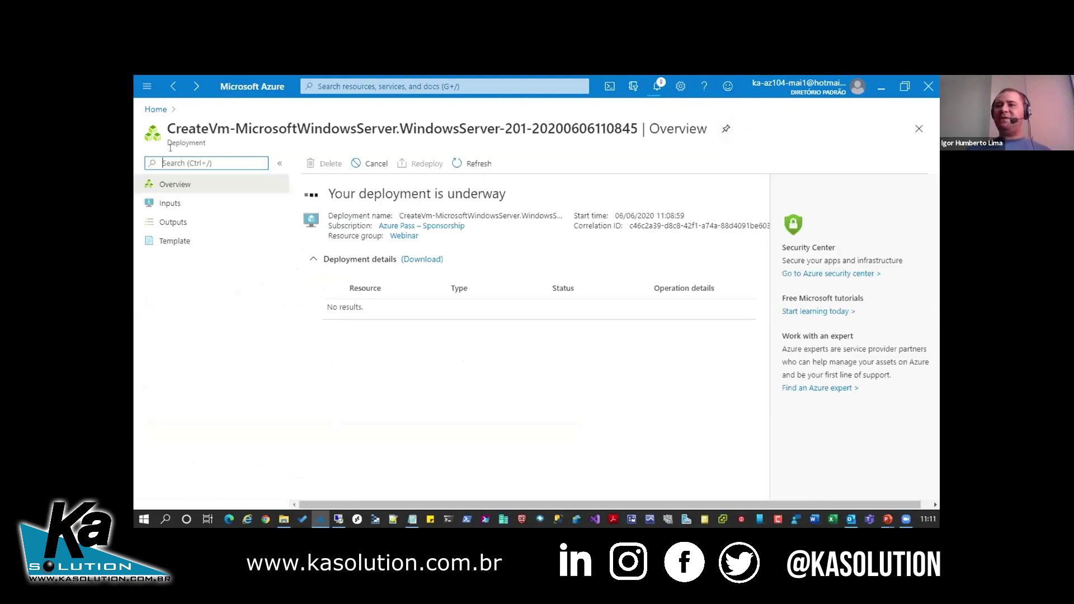
- Go back to Home and open the Subscriptions page
left_click(150, 109)
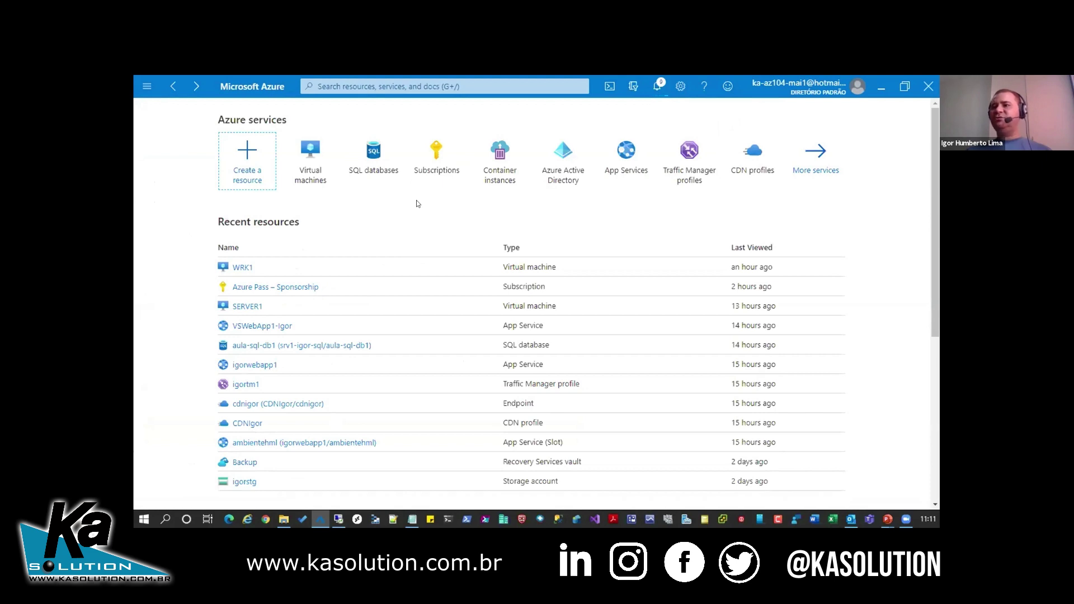
left_click(425, 150)
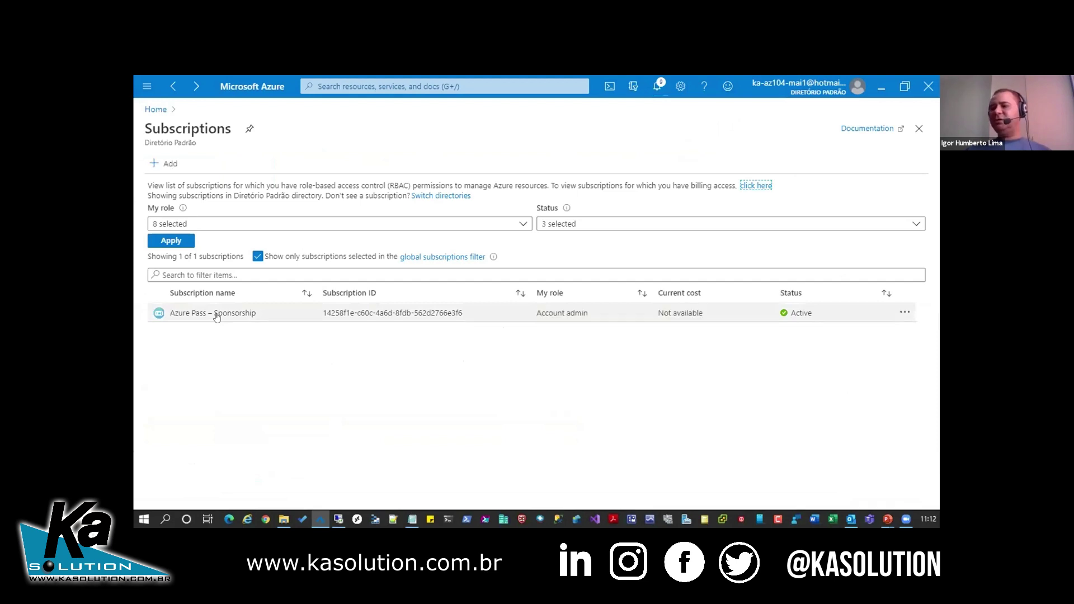
- Open Usage + quotas for the Azure Pass – Sponsorship subscription
left_click(217, 316)
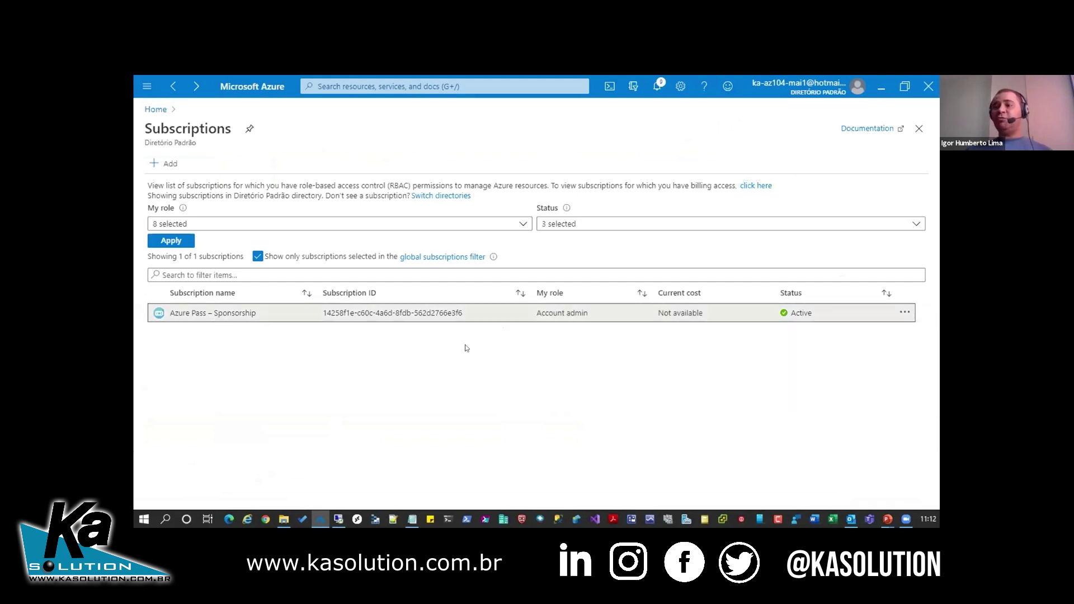
left_click_drag(468, 334, 468, 395)
scroll(468, 395, "down", 1)
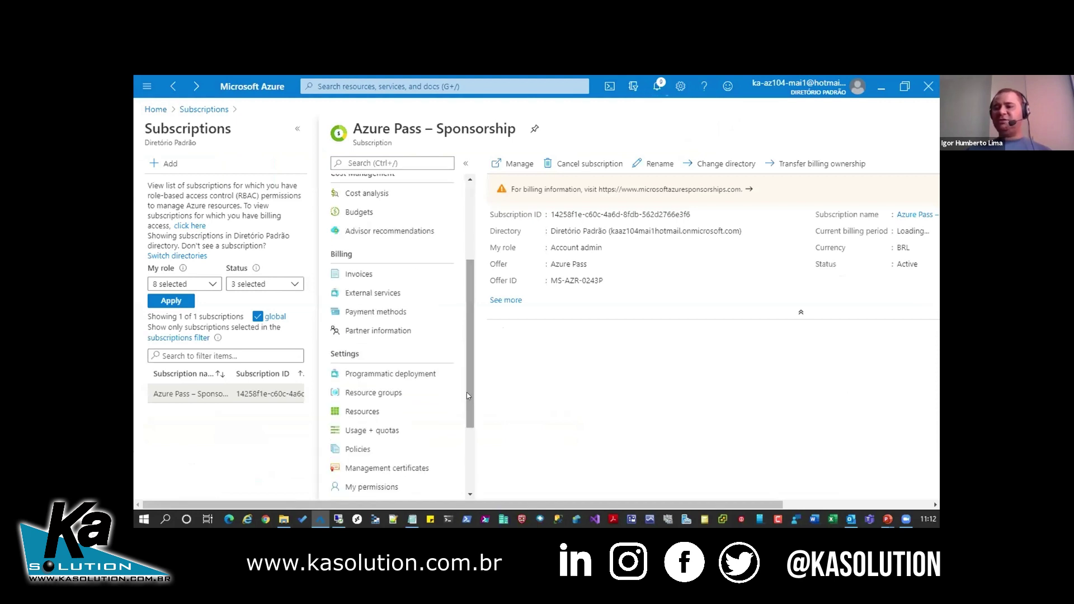
left_click(385, 430)
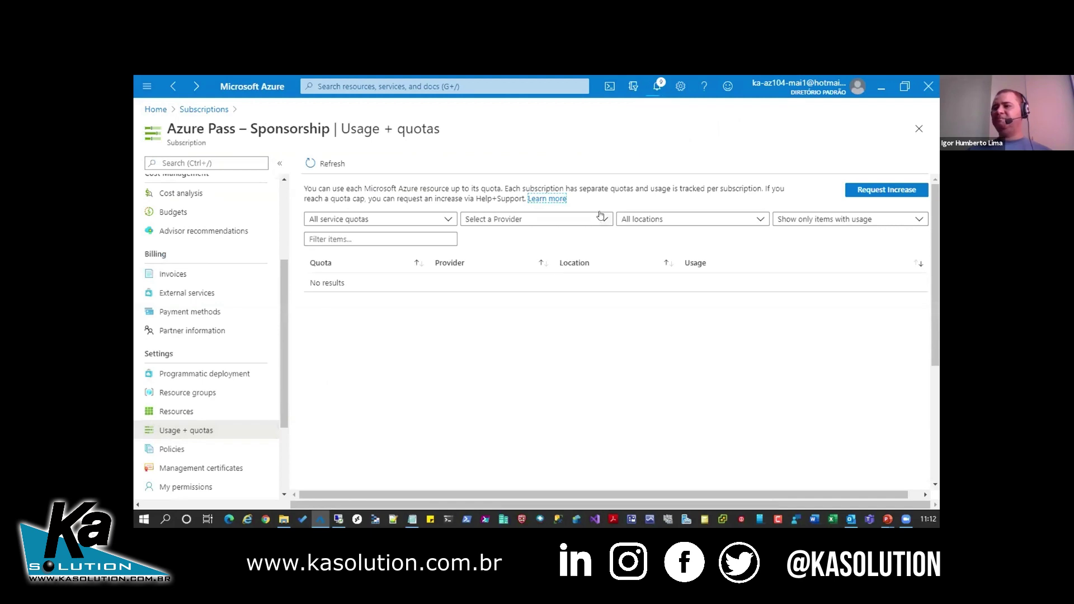
- Set the Provider filter to Select all to list every quota, e.g. vCPUs 8 of 10
left_click(600, 217)
left_click(471, 260)
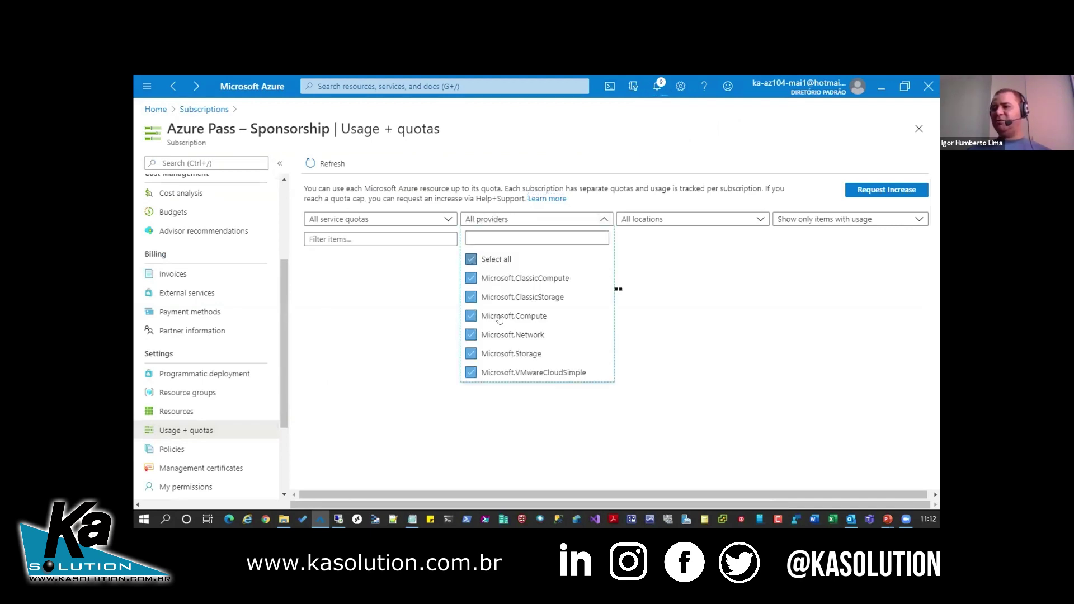
left_click(749, 402)
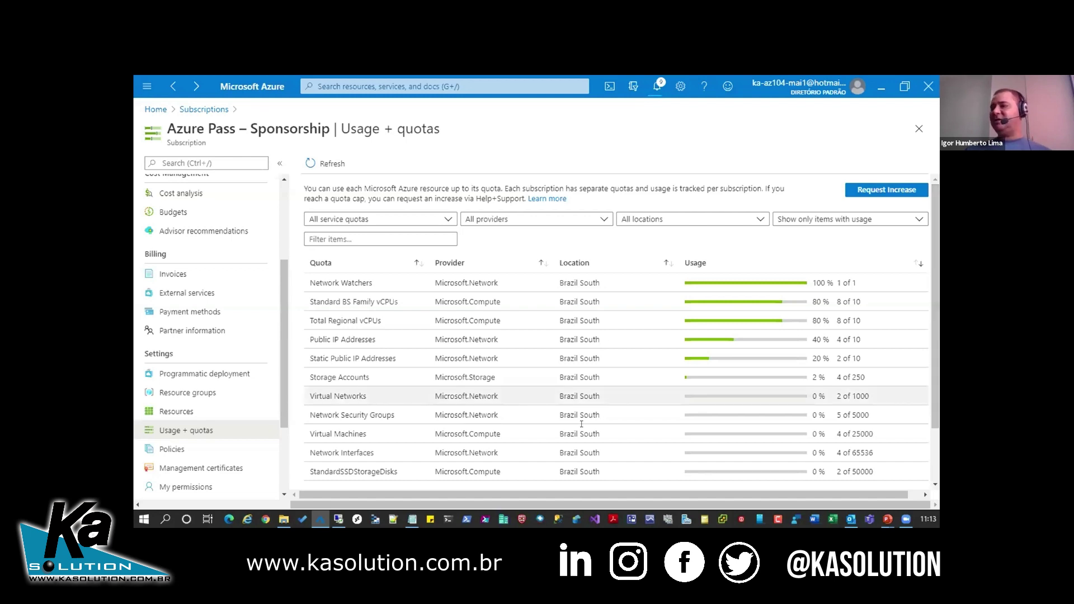
scroll(931, 384, "down", 1)
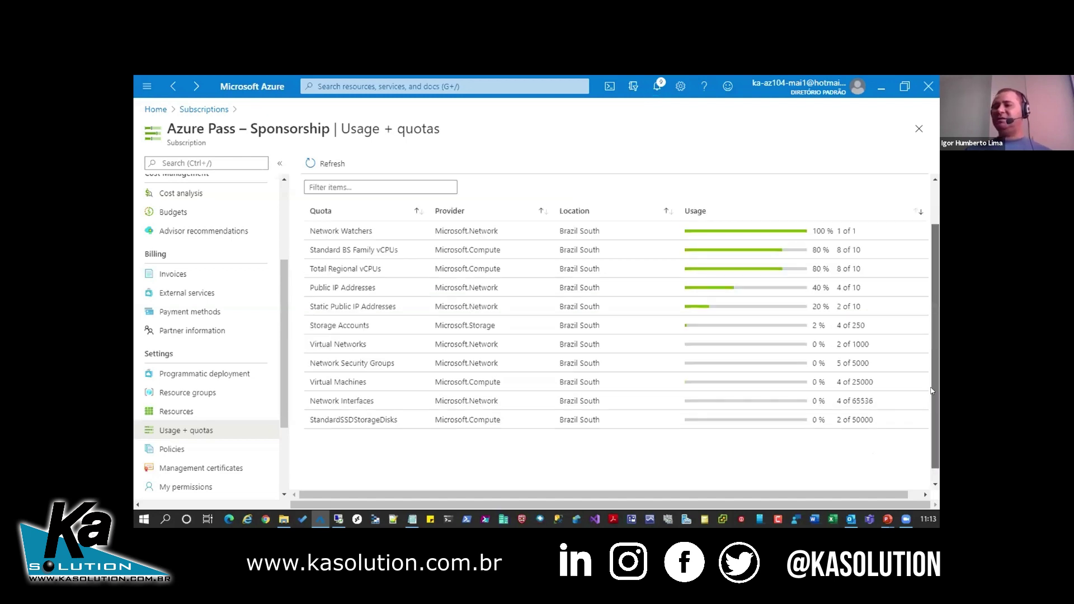
scroll(931, 345, "up", 1)
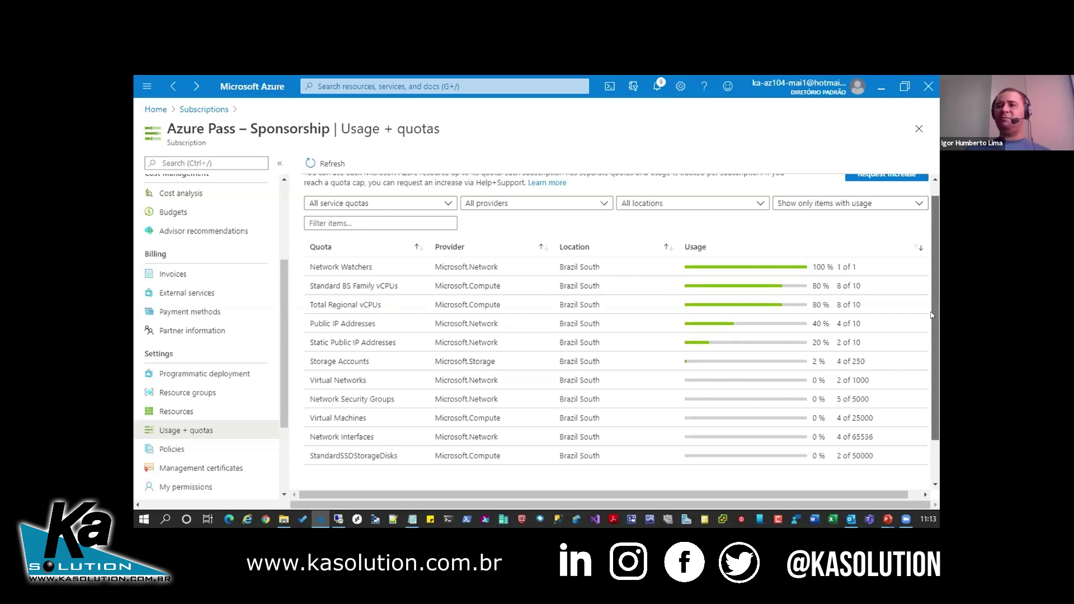
- Go from the portal home to Container instances and start adding a new container instance
left_click(153, 109)
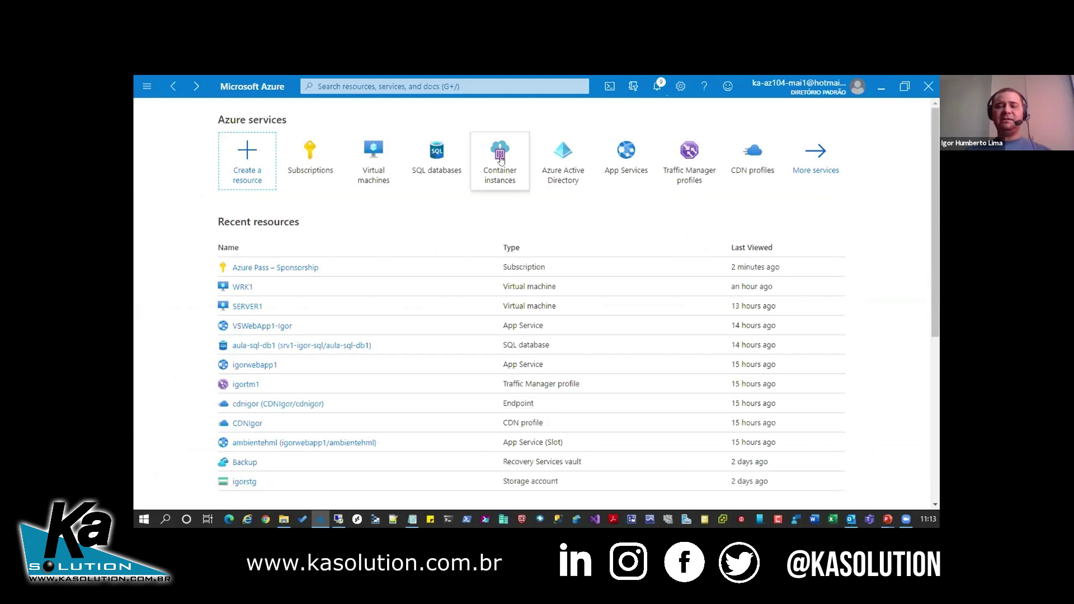
mouse_move(501, 160)
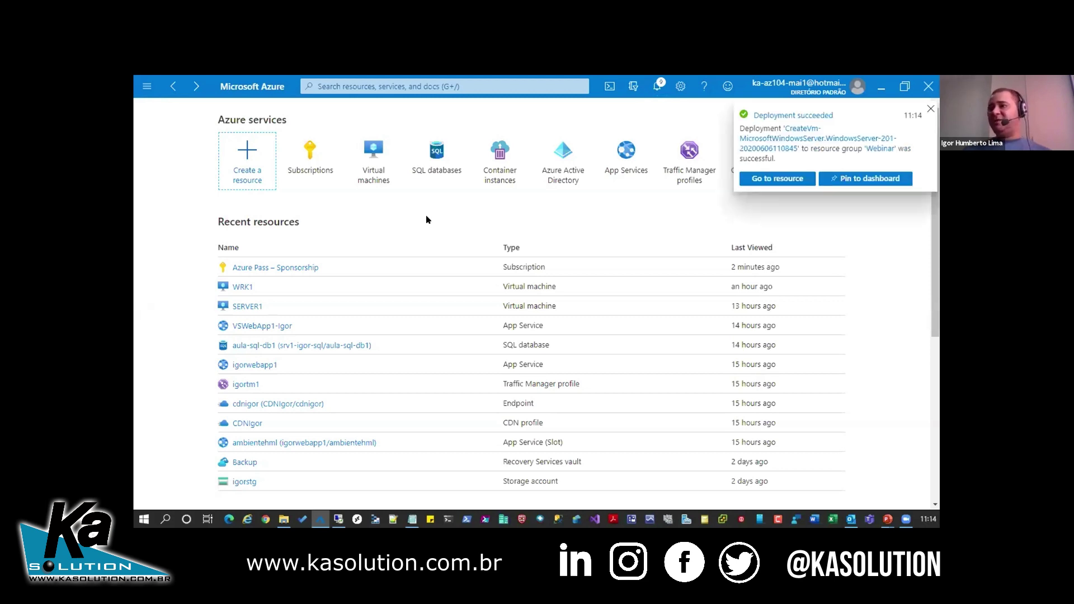
left_click(506, 165)
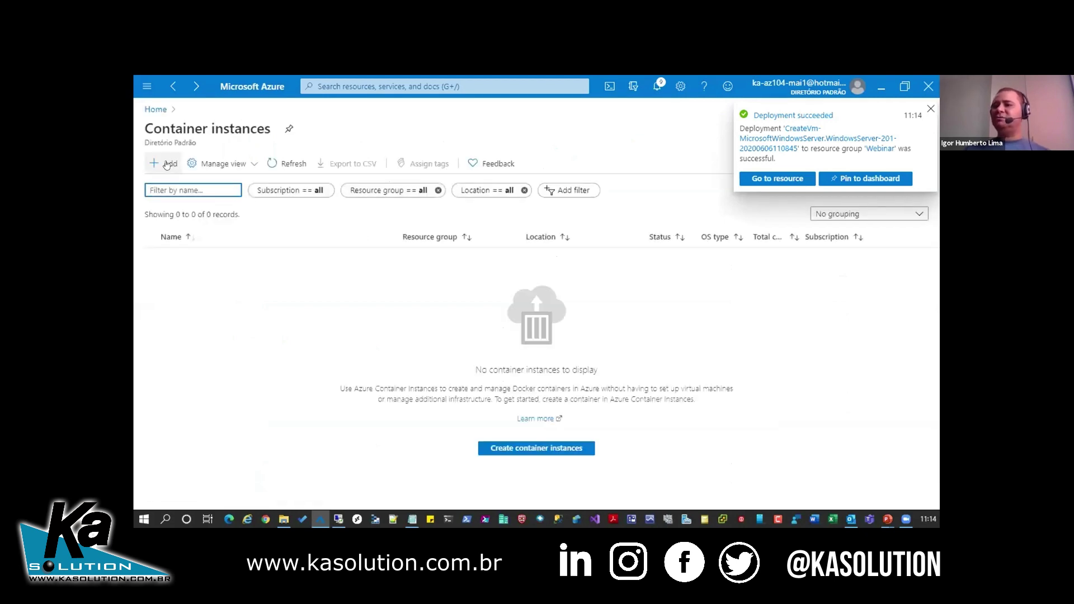
left_click(166, 164)
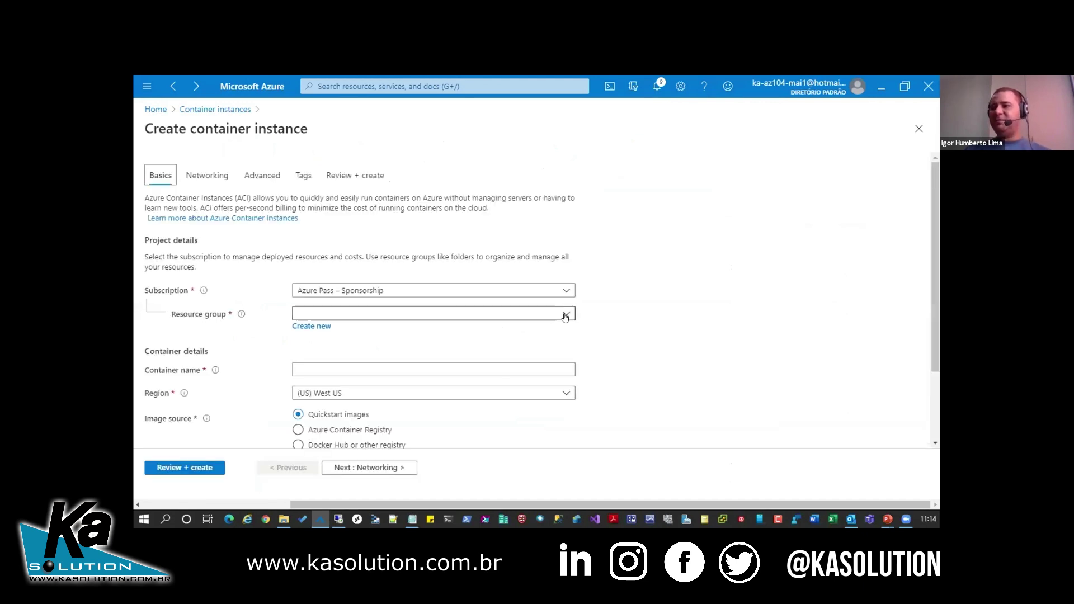
- Put the container in resource group Webinar and name it webinar1
left_click(565, 314)
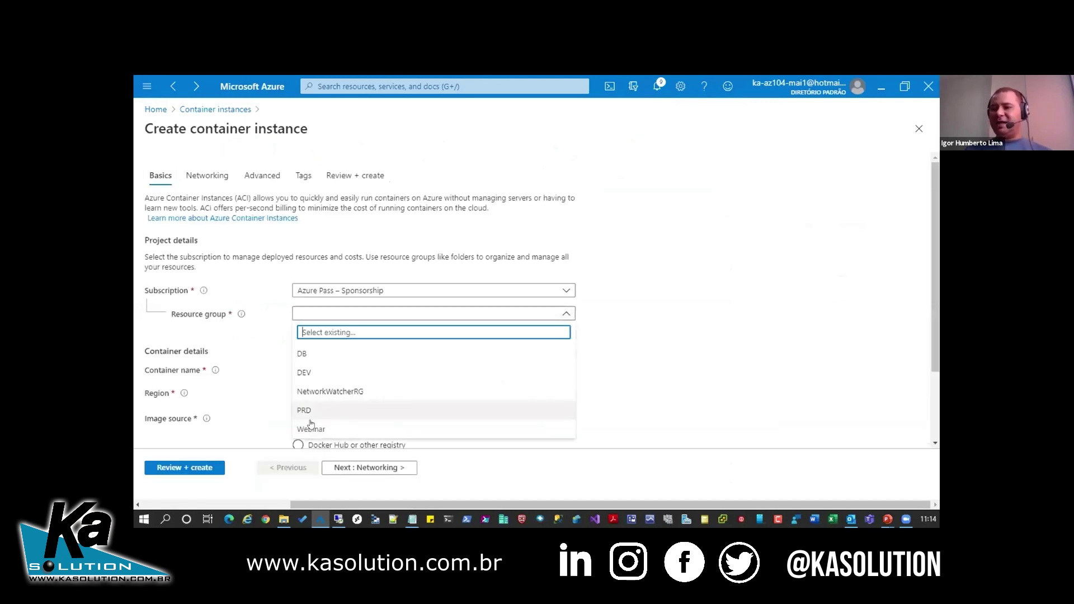
left_click(311, 429)
left_click(431, 369)
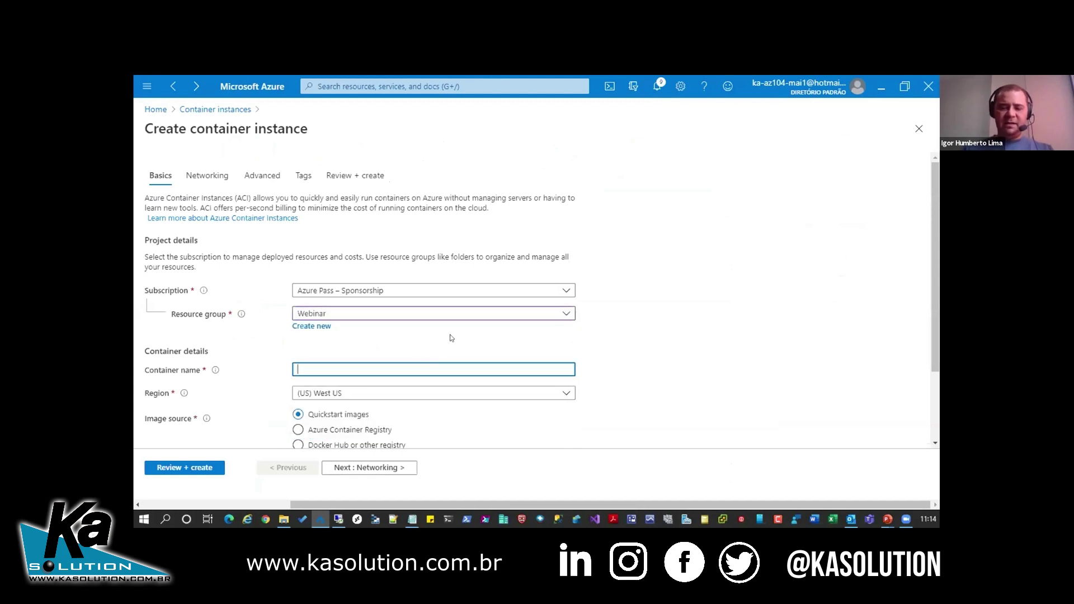
type("webinar1")
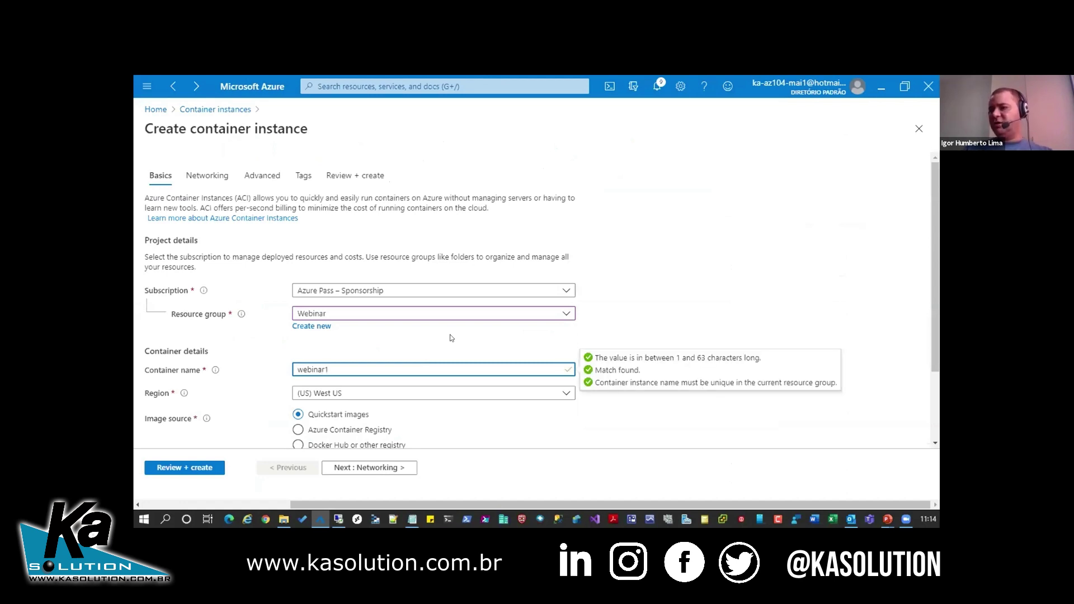
- Set the container region to (South America) Brazil South and continue to Networking
left_click(566, 394)
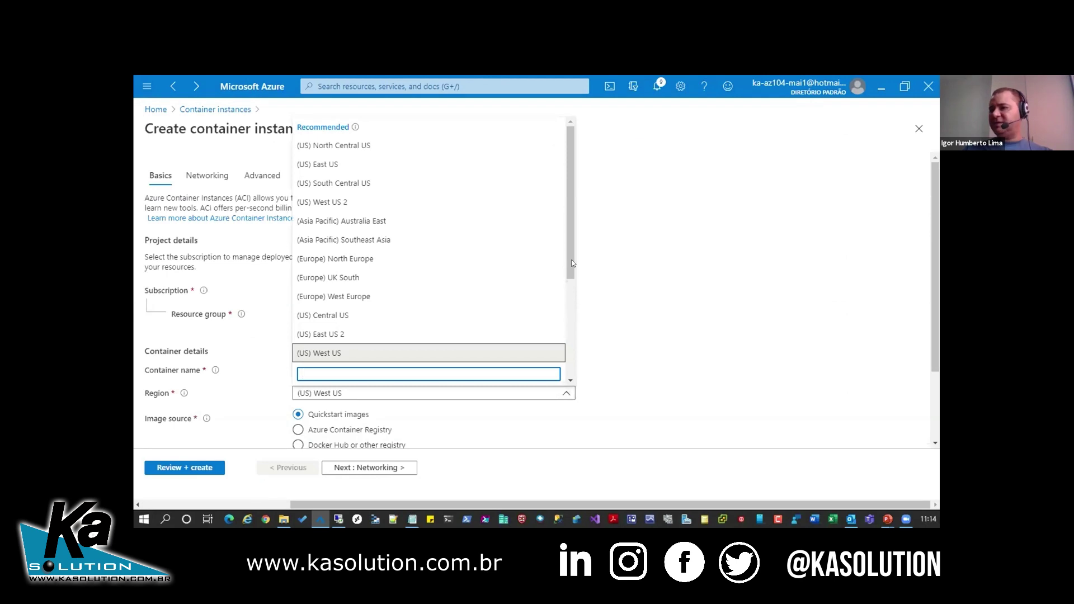
left_click_drag(569, 253, 565, 308)
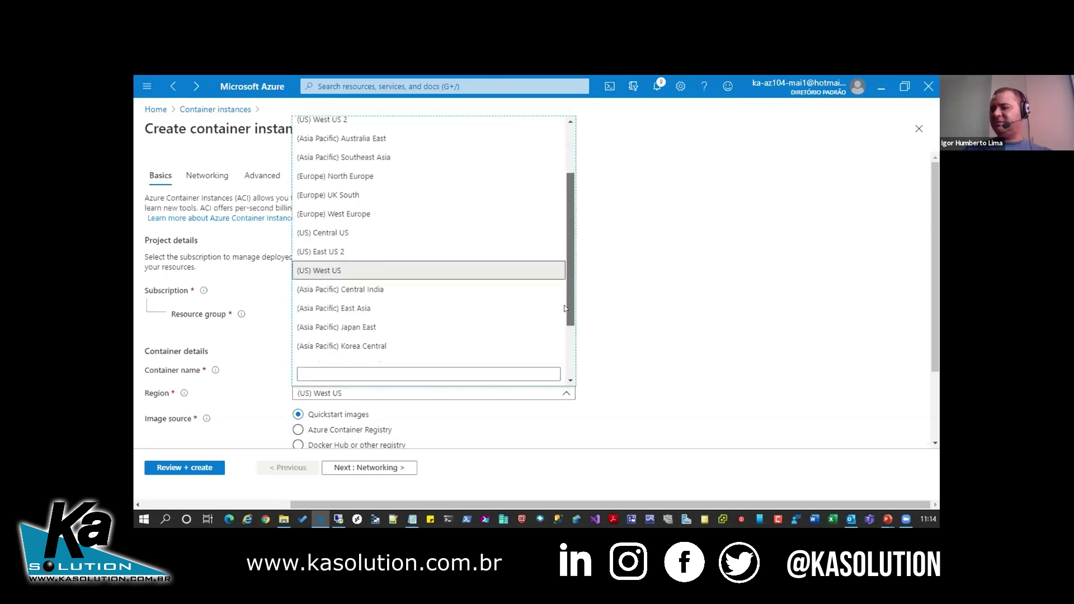
left_click(437, 323)
scroll(421, 391, "down", 2)
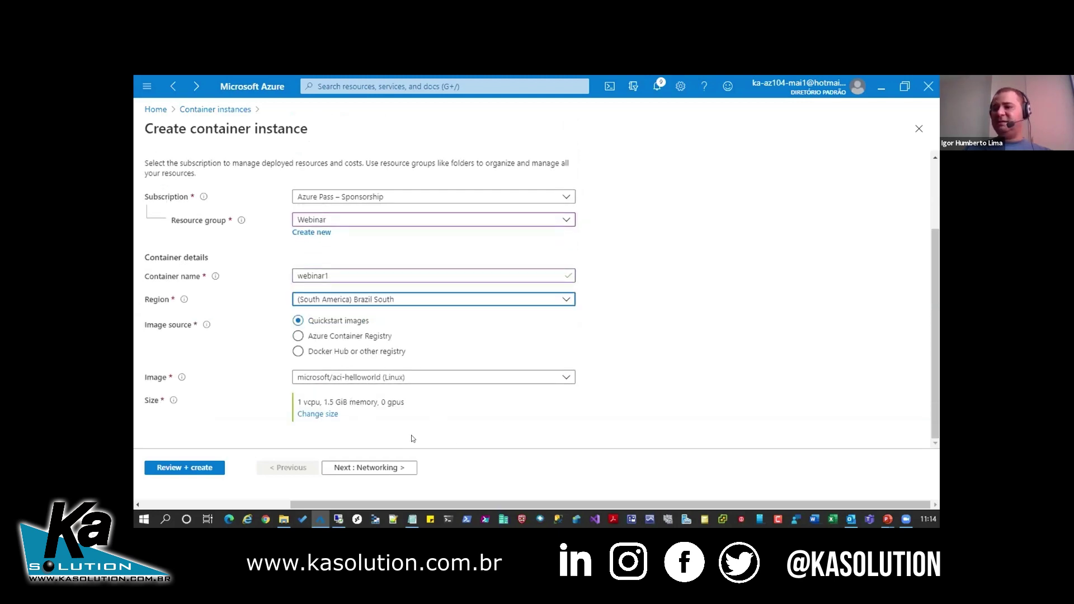
left_click(378, 465)
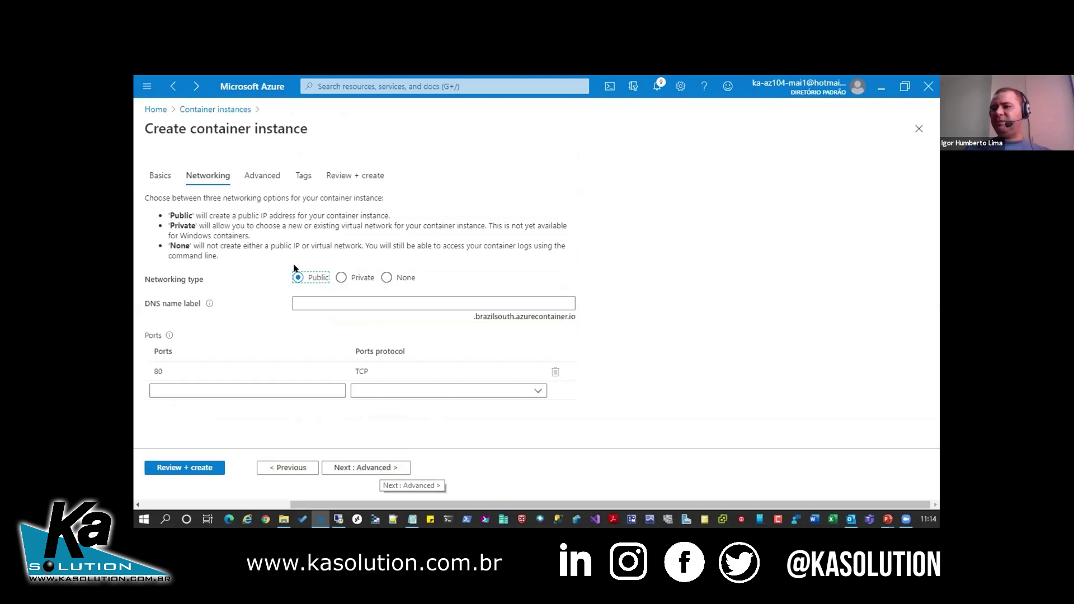
- Enter DNS name label webinar-ka, then advance past Advanced and Tags to Review + create
left_click(395, 302)
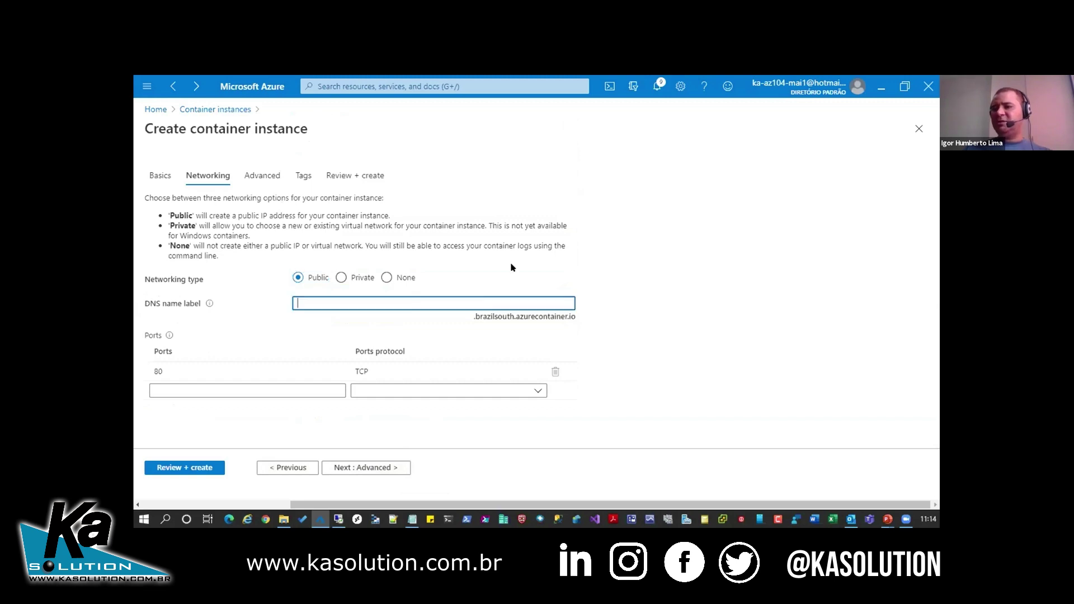
type("webina")
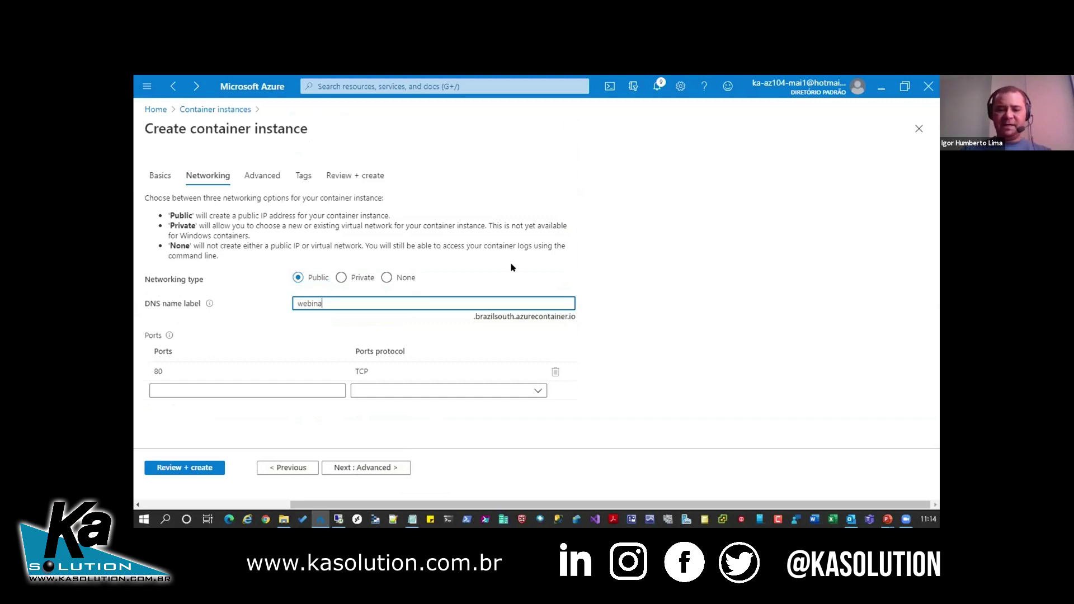
type("r1")
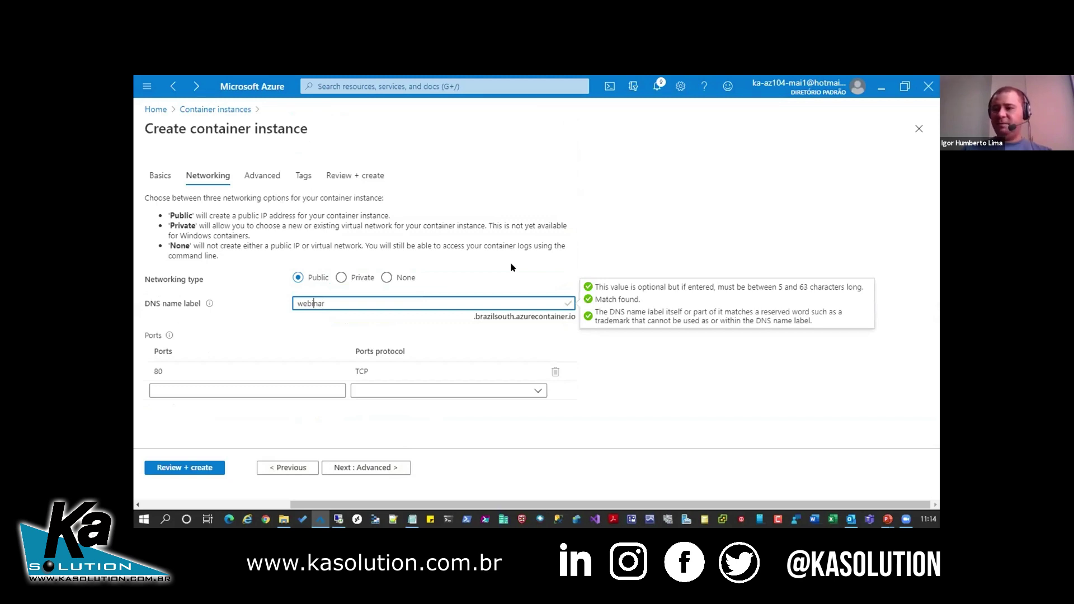
type("-ka")
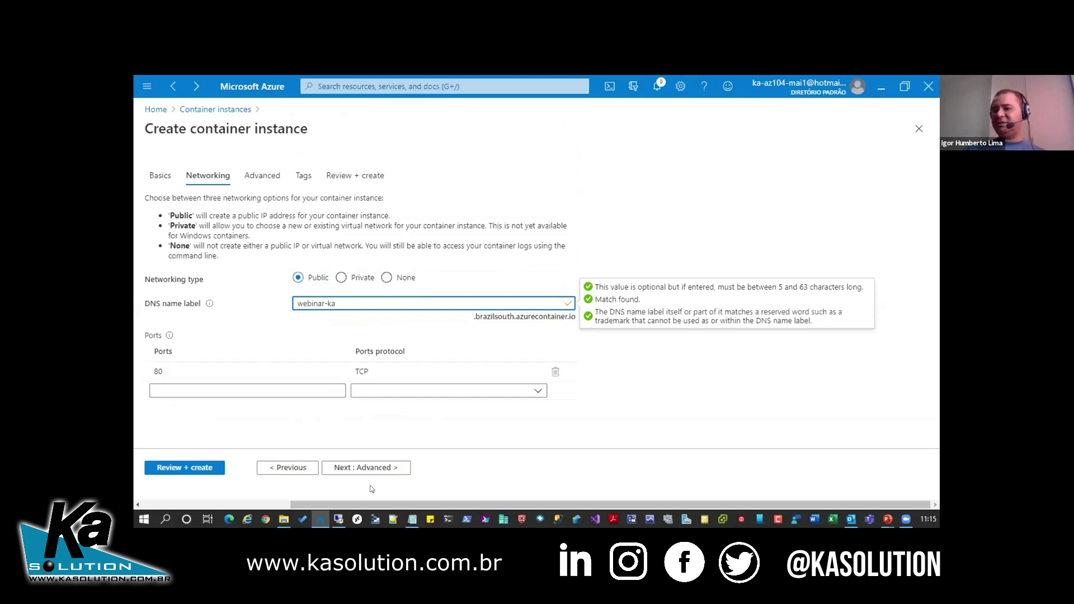
left_click(367, 469)
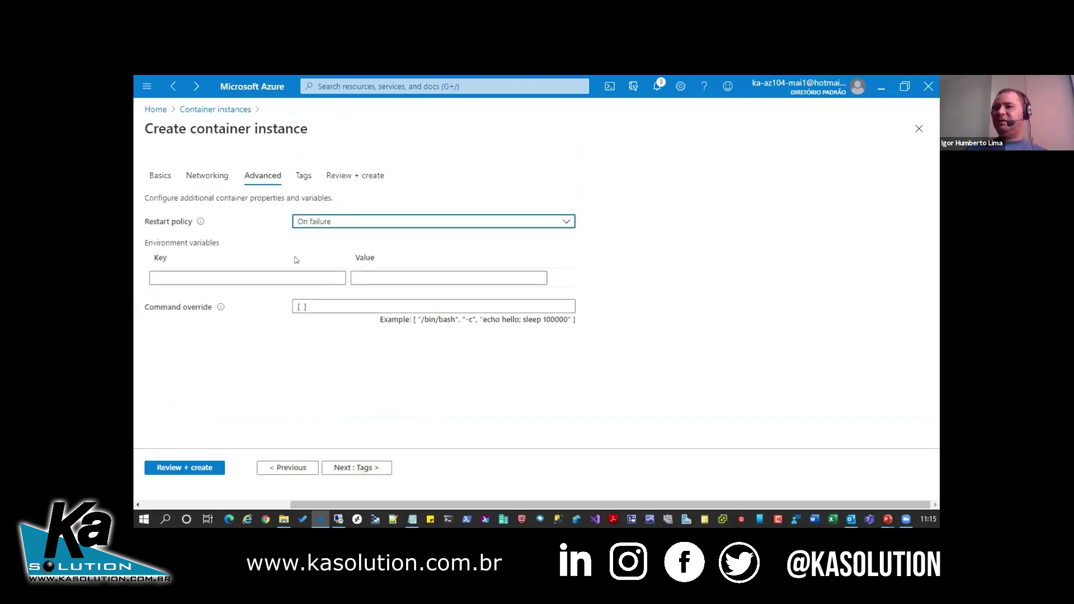
left_click(364, 467)
left_click(365, 467)
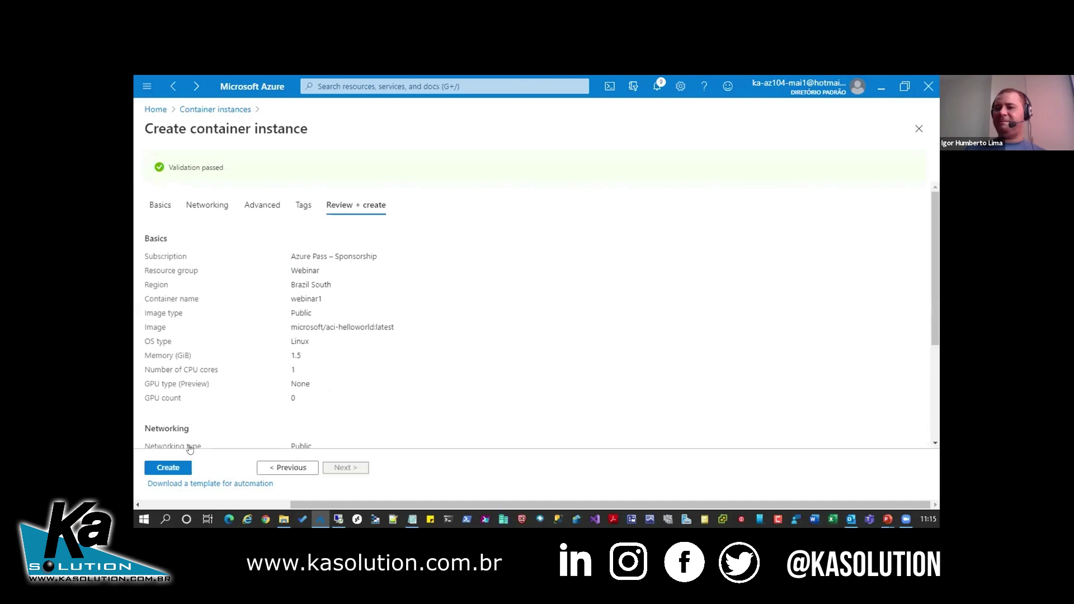
- Create the webinar1 container instance and wait for its deployment to complete
left_click(174, 468)
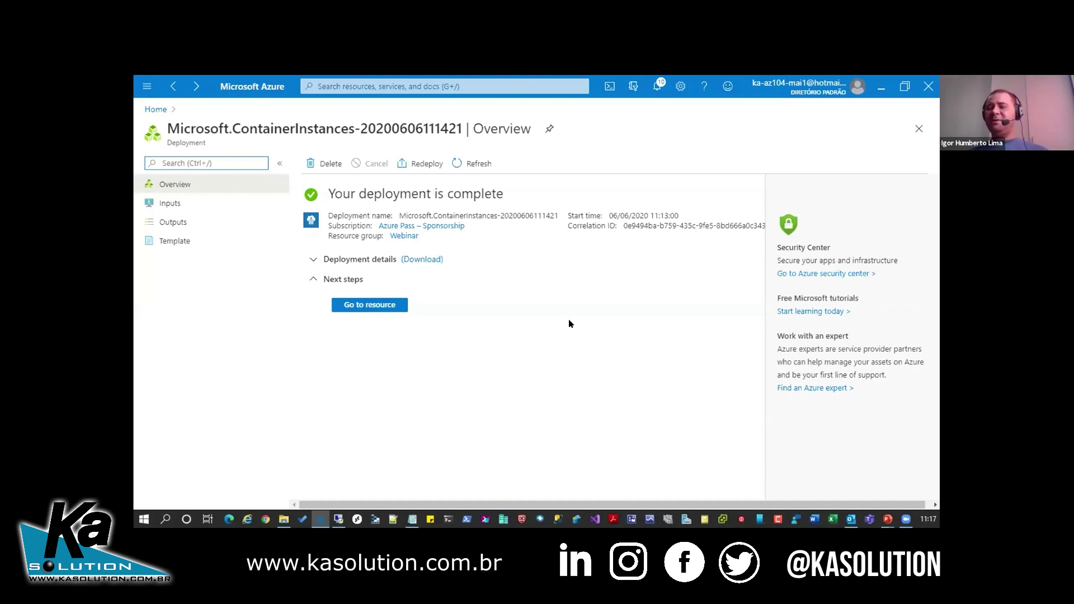
- Open webinar1's overview and copy its FQDN webinar-ka.brazilsouth.azurecontainer.io
left_click(370, 305)
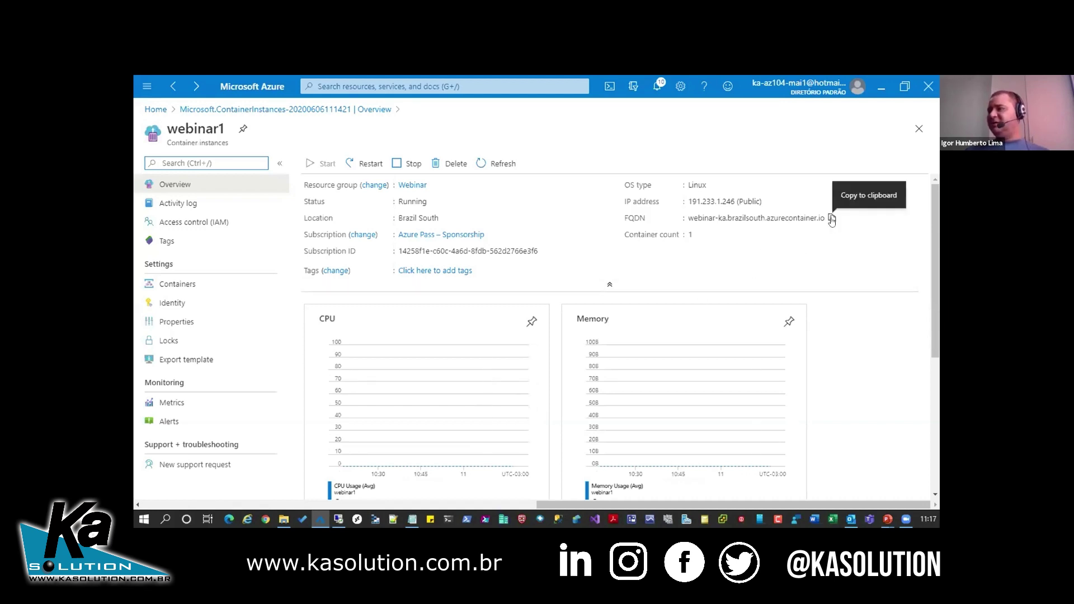
left_click(832, 219)
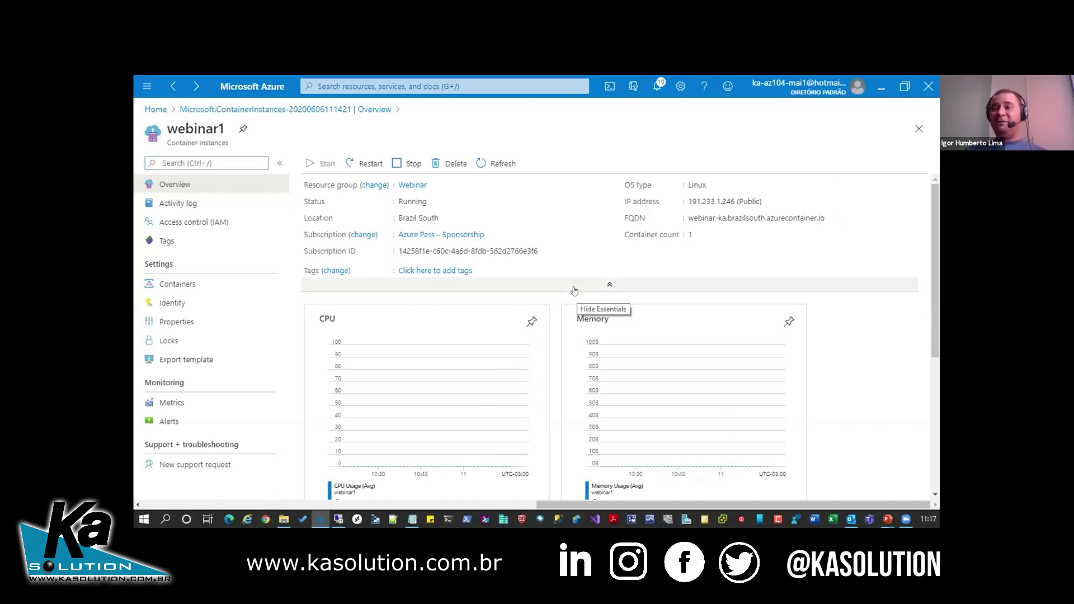
- Load webinar-ka.brazilsouth.azurecontainer.io in a new Chrome window to see the Welcome page
key("ctrl+n")
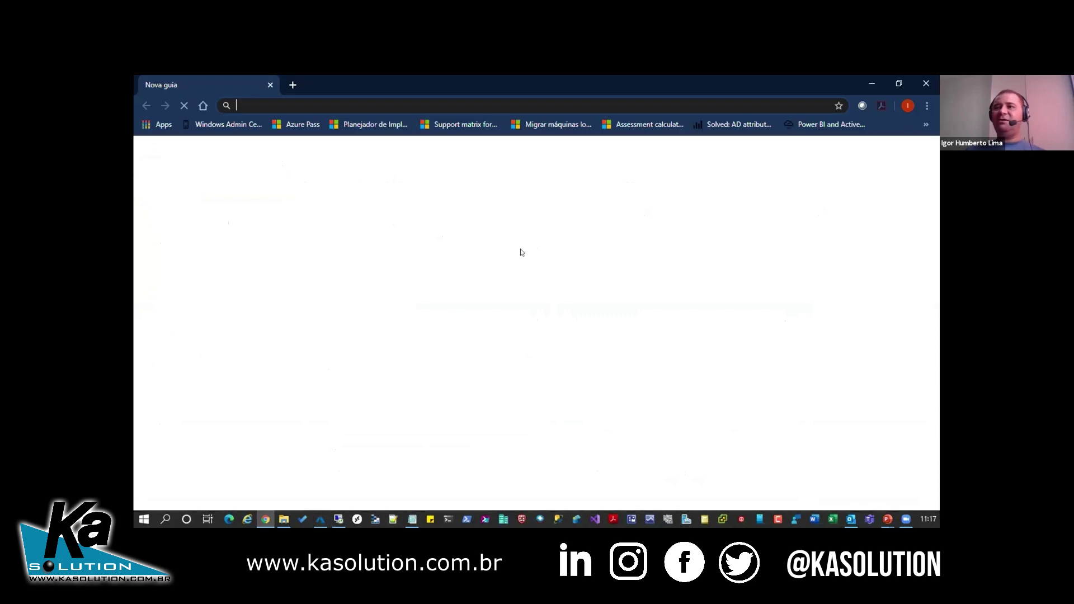
key("ctrl+v")
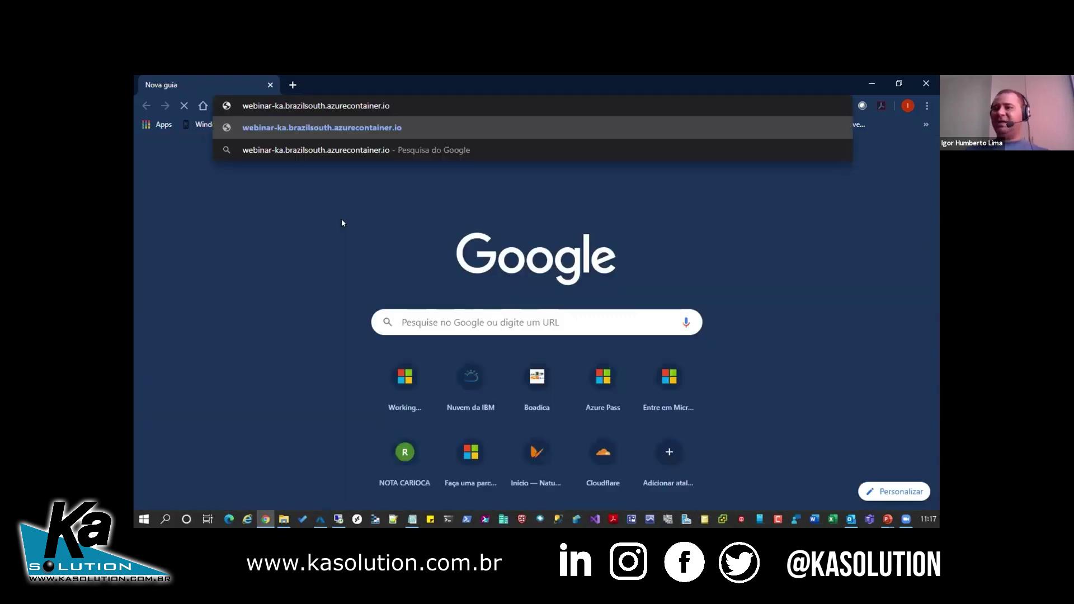
key("Return")
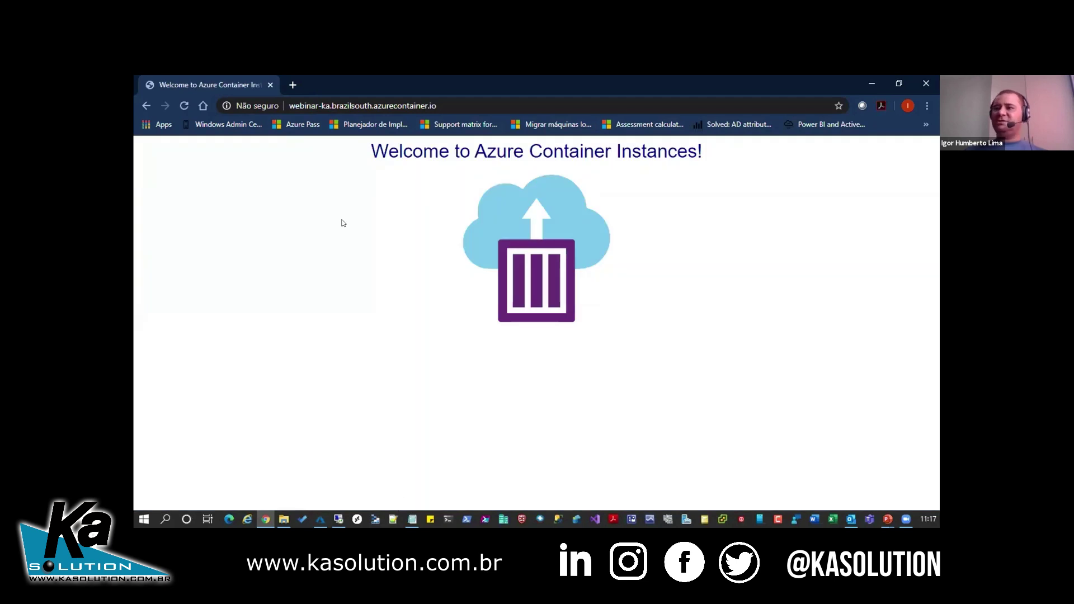
left_click(462, 108)
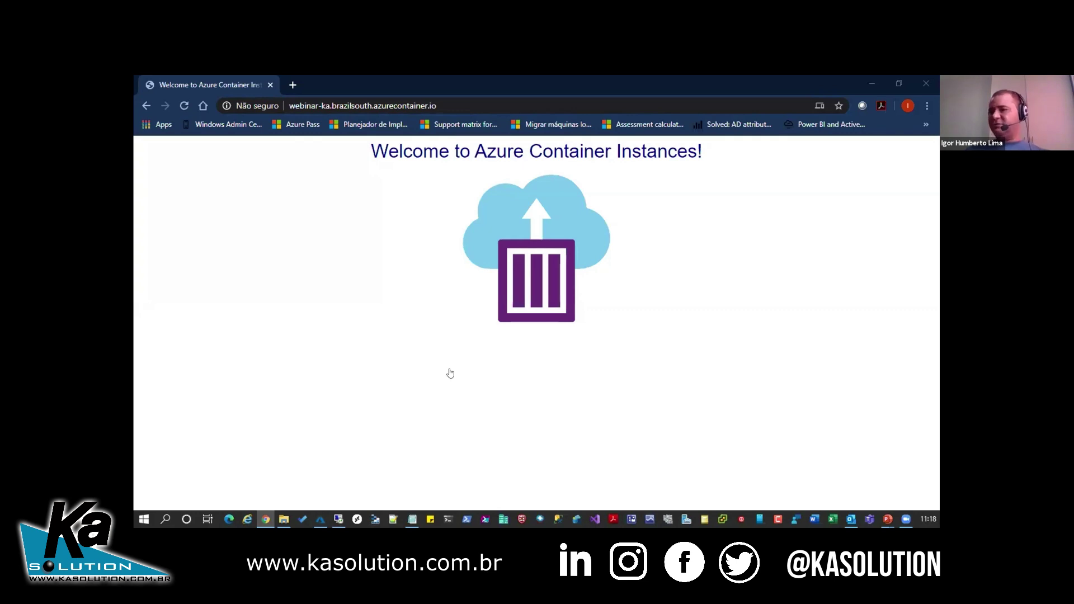
- Switch back to the Azure portal and return to its home page
key("alt+Tab")
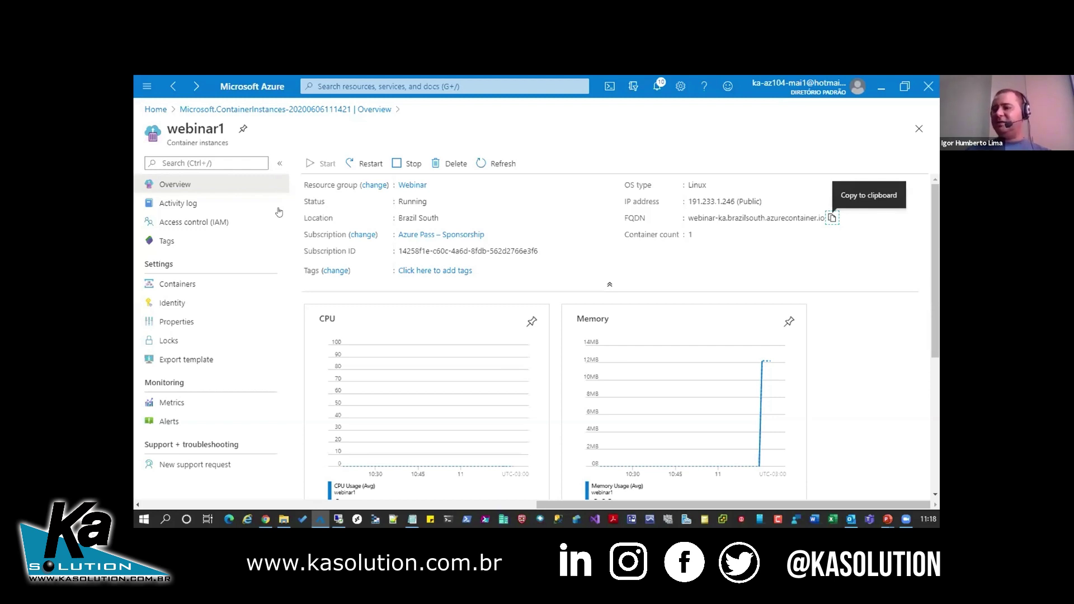
left_click(156, 110)
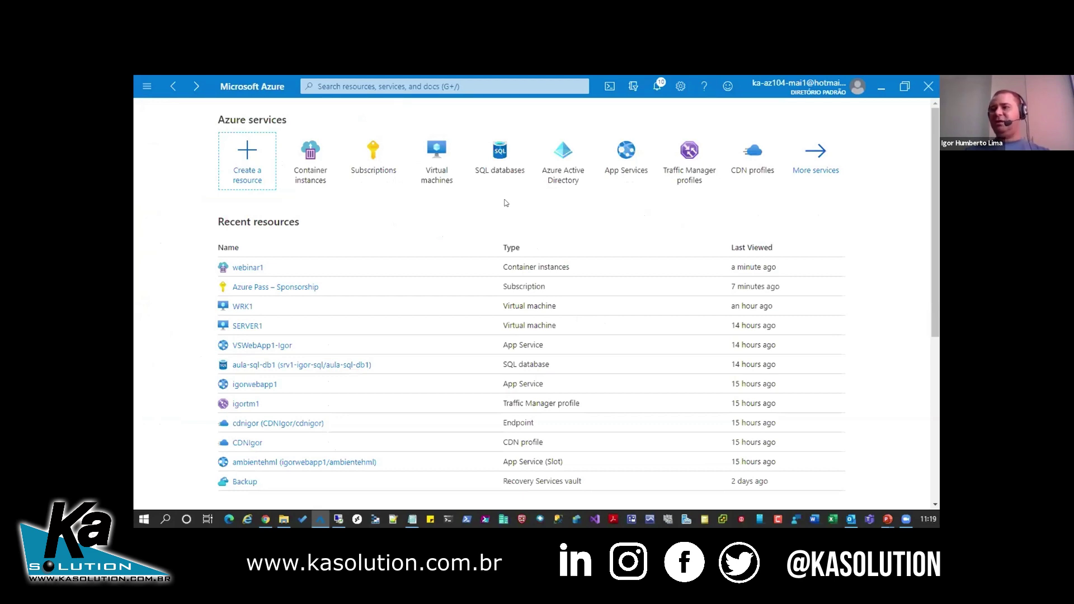
- Open SQL databases from the home page and start adding a new database
left_click(490, 157)
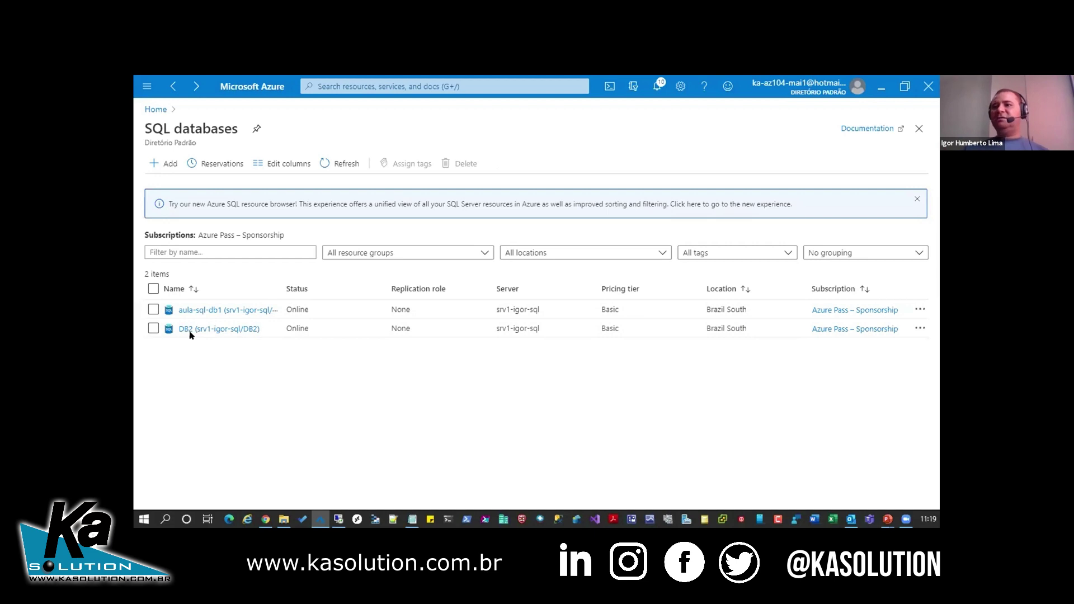
left_click(164, 163)
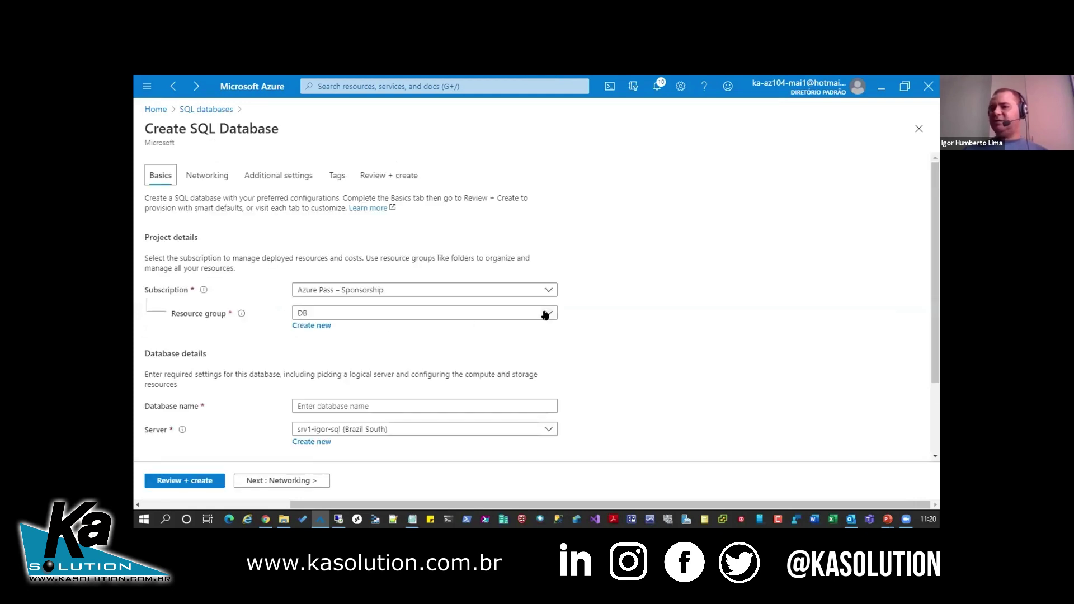
- Choose resource group Webinar and name the new server ka-srv-web1
left_click(545, 315)
left_click(319, 429)
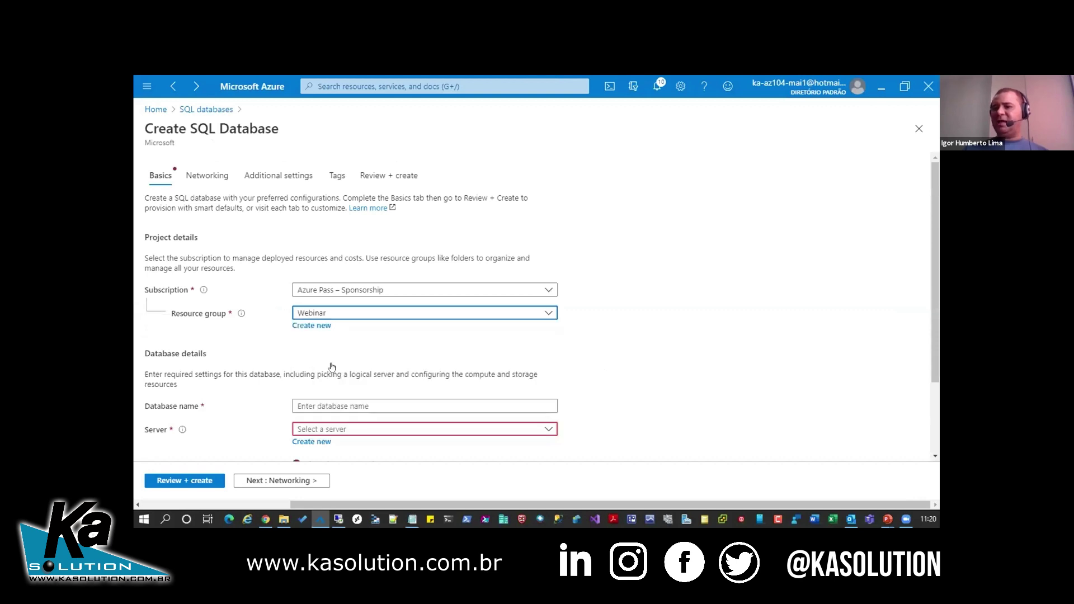
scroll(334, 366, "down", 2)
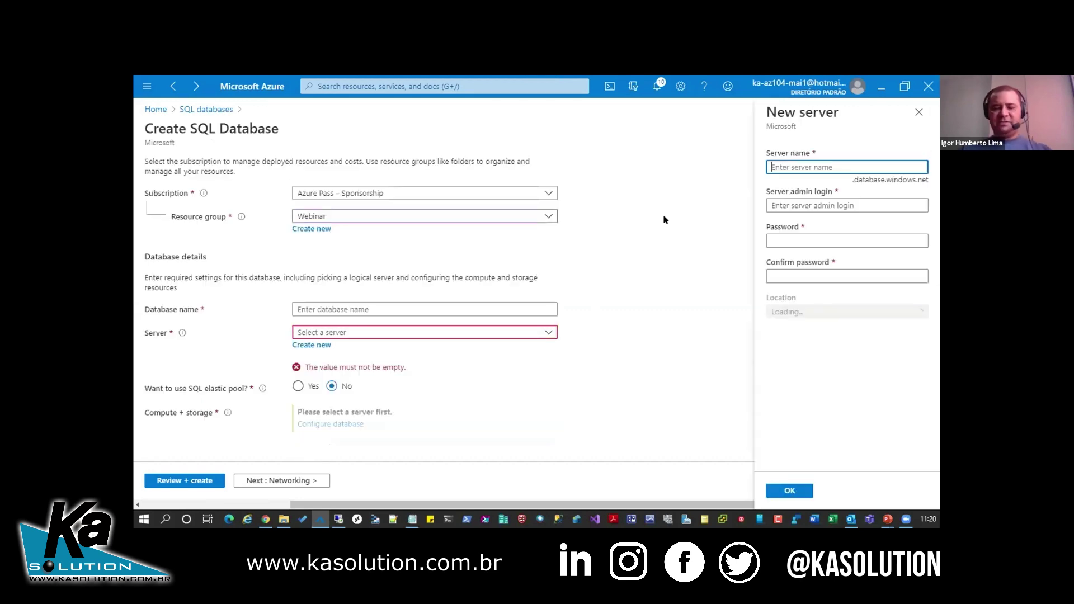
type("ka-srv-web1")
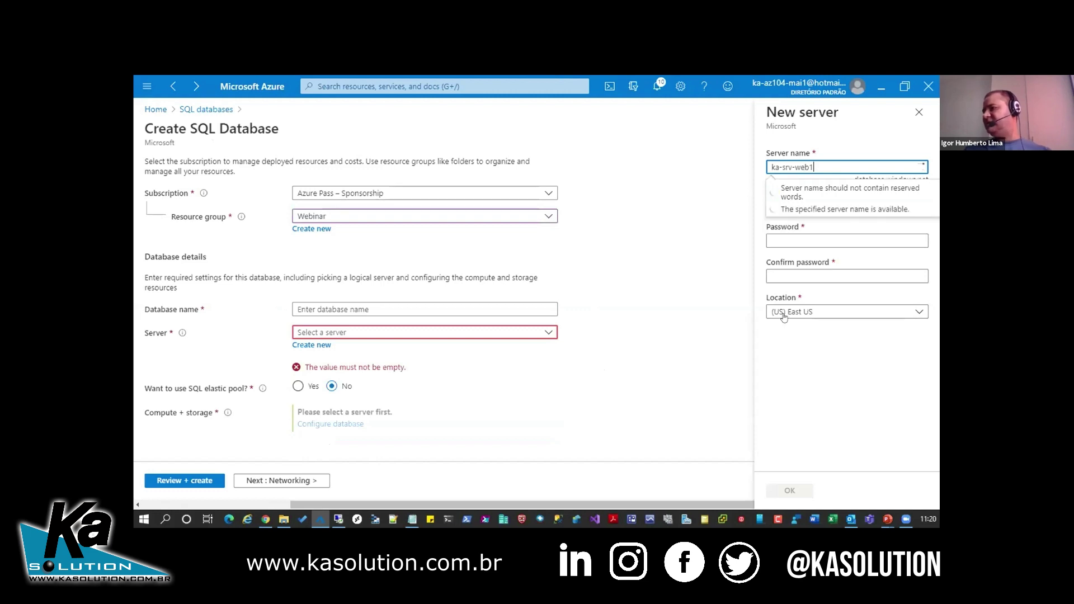
- Enter the server admin login and set and confirm the admin password
left_click(832, 207)
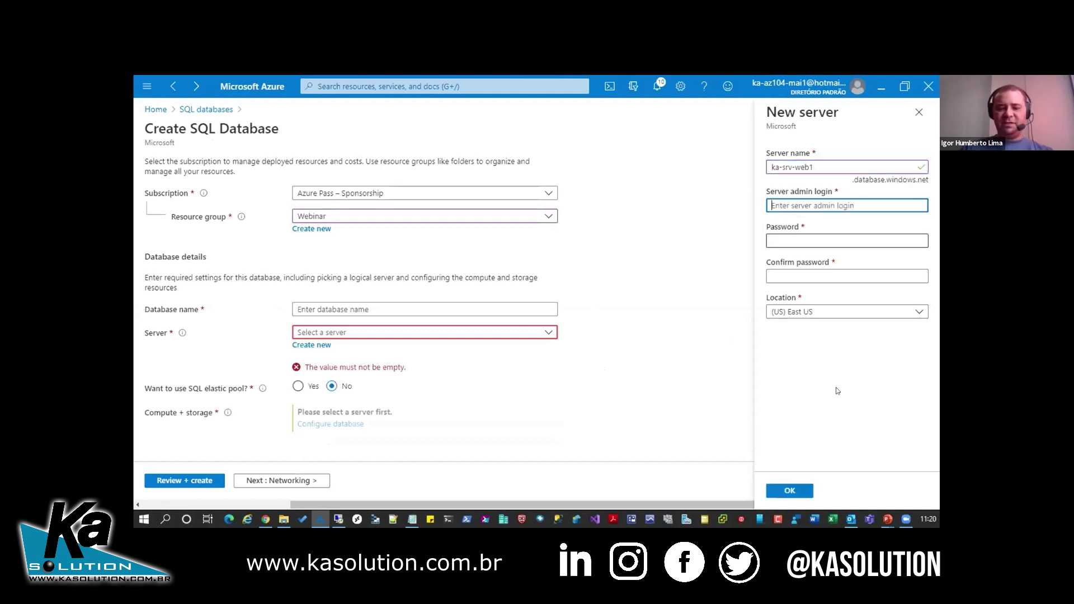
type("igorhumberto")
key("Tab")
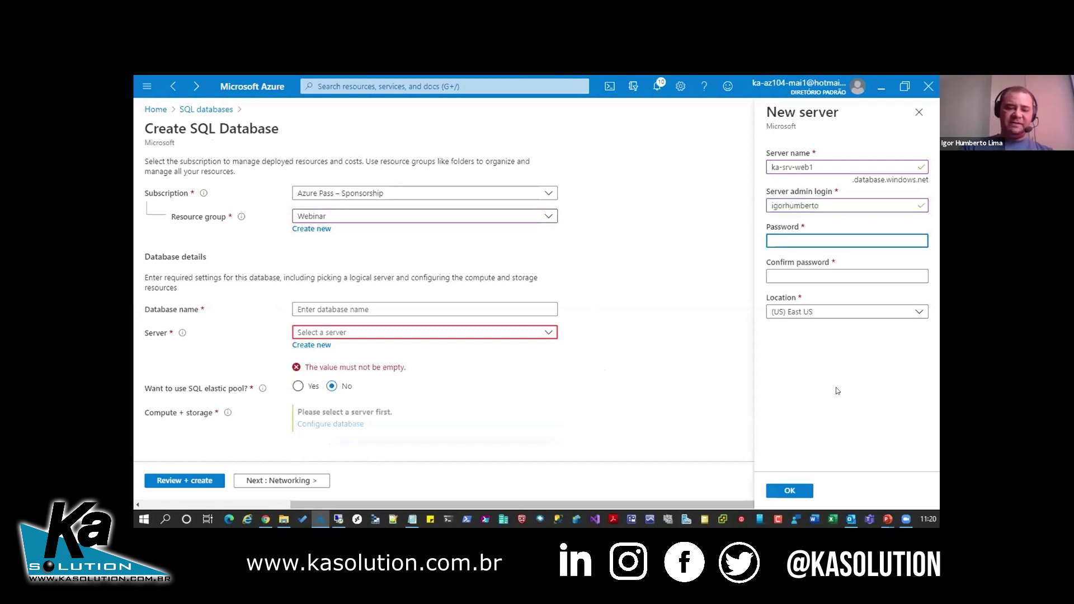
key("ctrl+v")
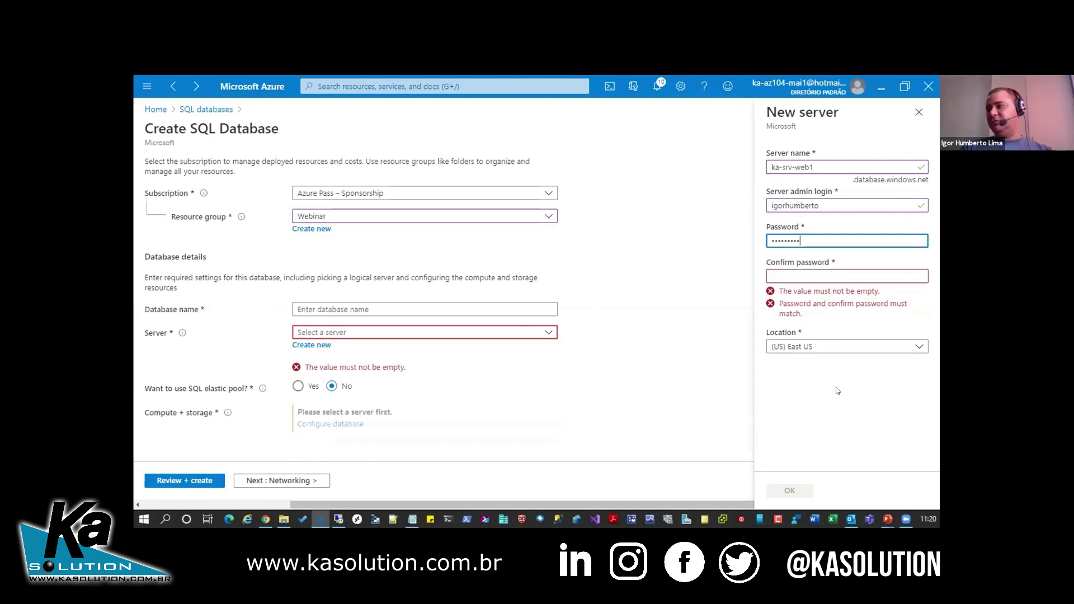
type("1234")
key("Tab")
type("•••••••••••••")
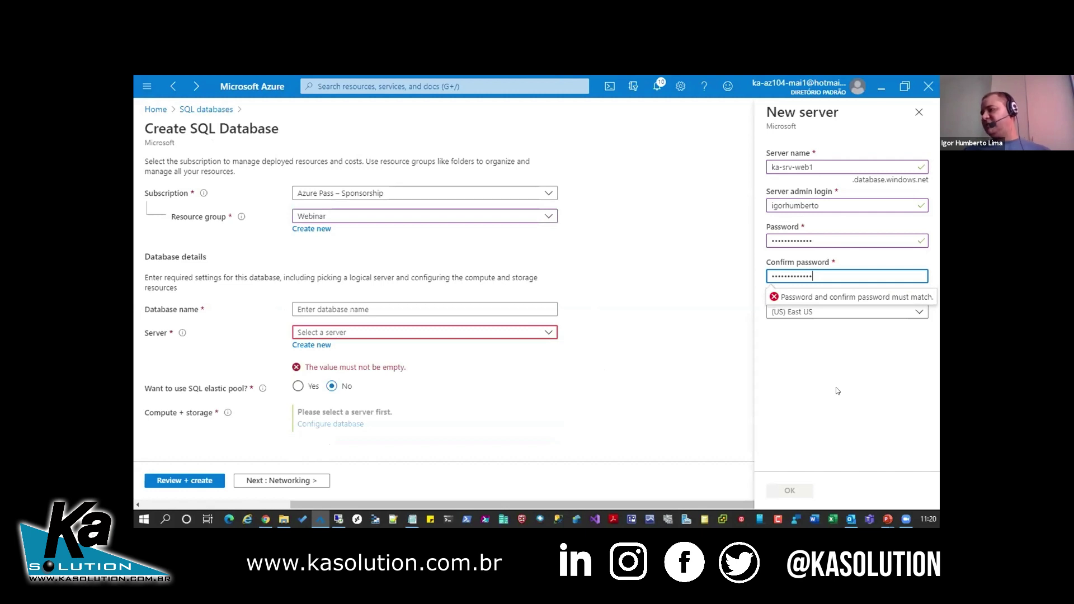
- Set the server location to (South America) Brazil South and confirm the new server
left_click(858, 311)
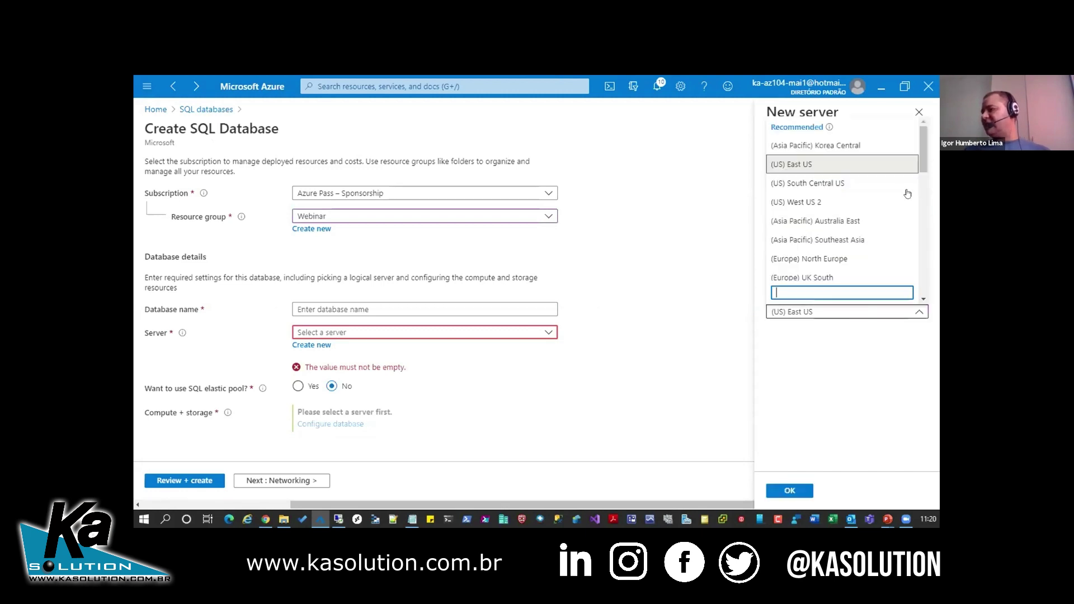
left_click_drag(922, 169, 855, 230)
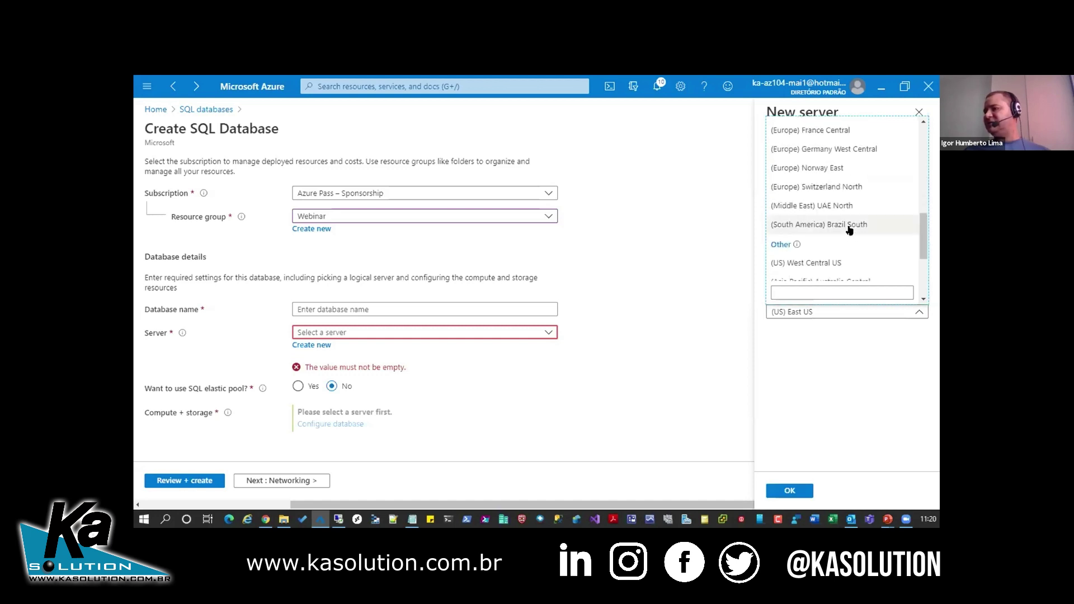
left_click(816, 347)
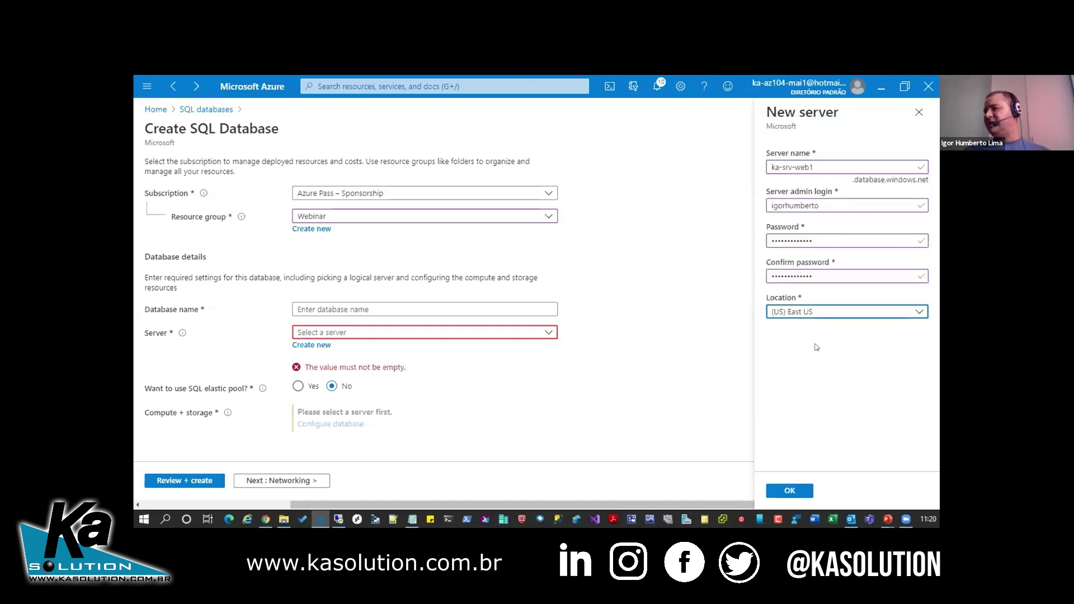
left_click(780, 490)
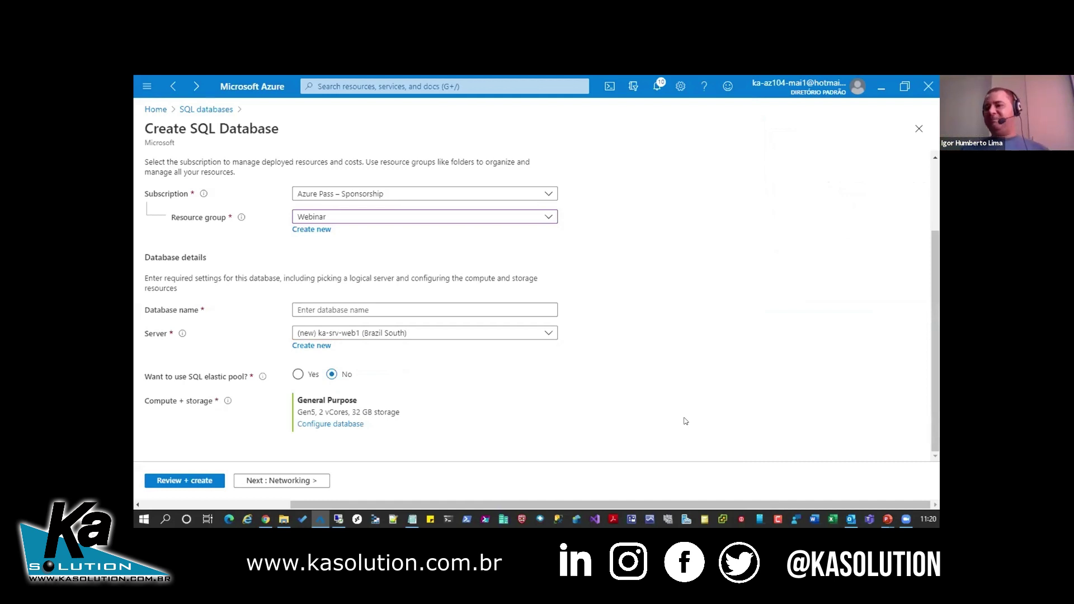
- Open compute and storage configuration and raise the vCores to watch the cost increase
left_click(355, 424)
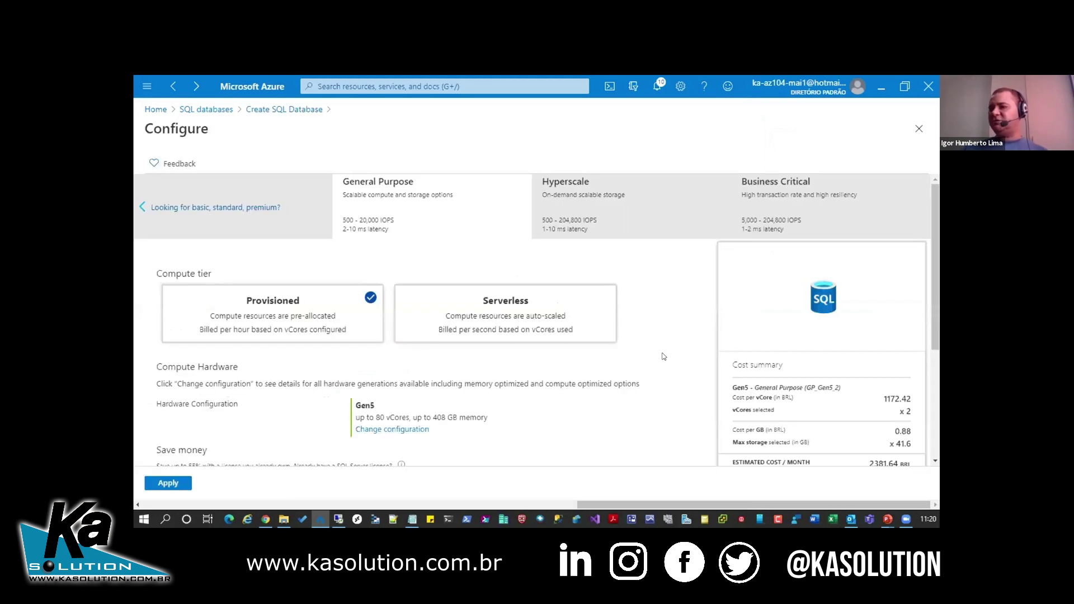
scroll(647, 357, "down", 3)
left_click_drag(155, 348, 470, 344)
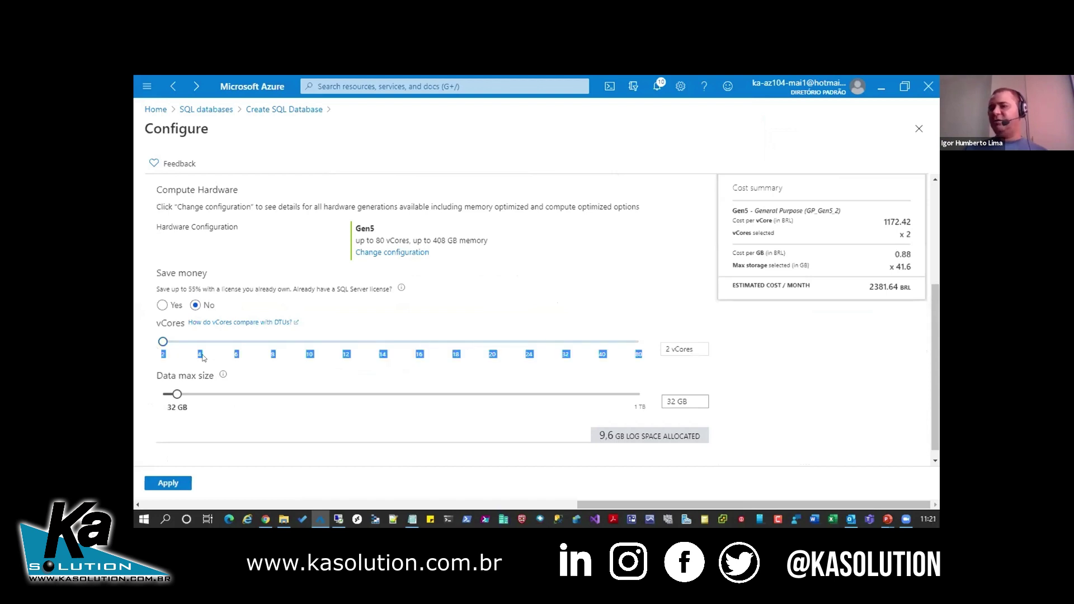
left_click(313, 327)
left_click_drag(163, 343, 666, 356)
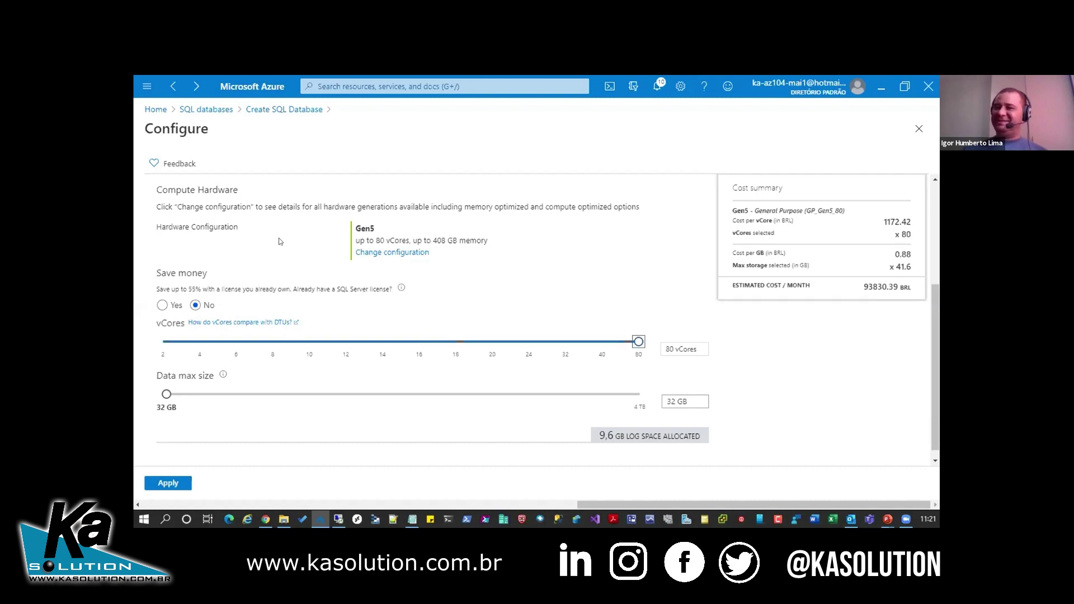
scroll(258, 218, "up", 3)
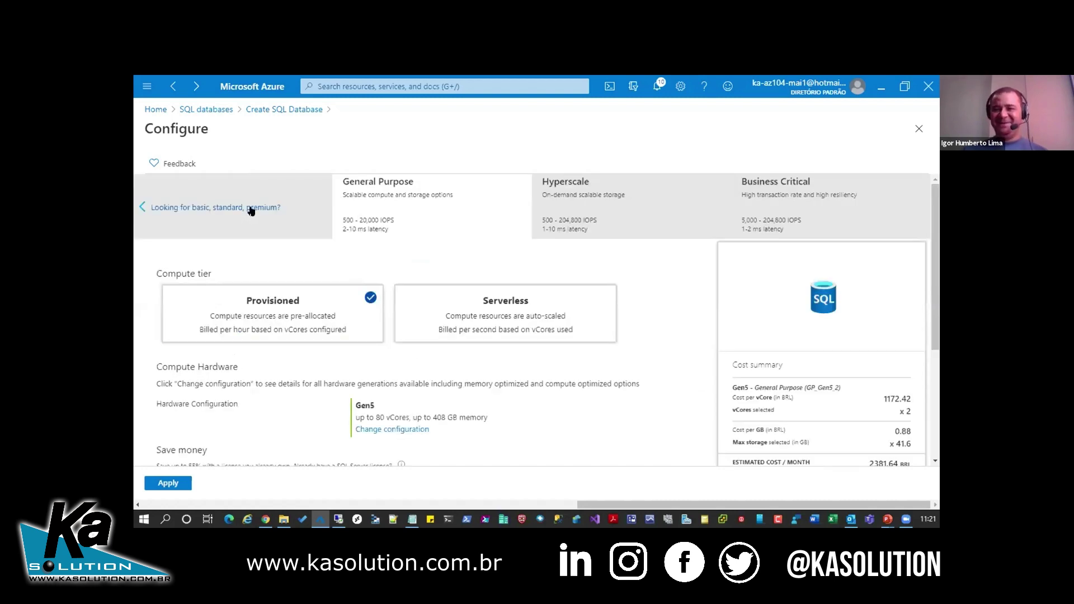
- Apply the Basic DTU tier with 100 MB data max size and continue to Networking
left_click(251, 208)
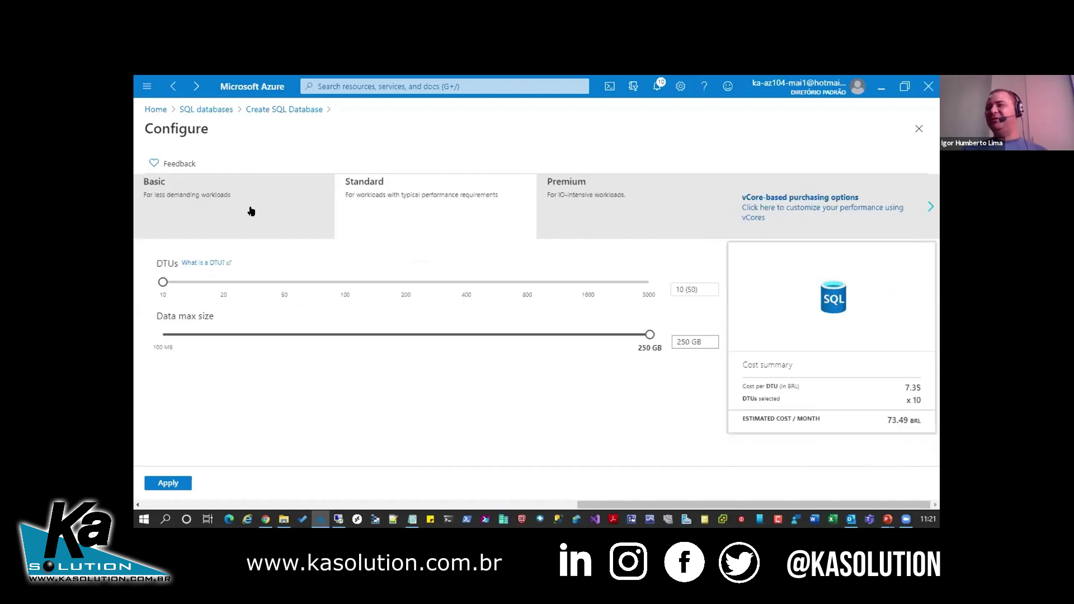
left_click(251, 211)
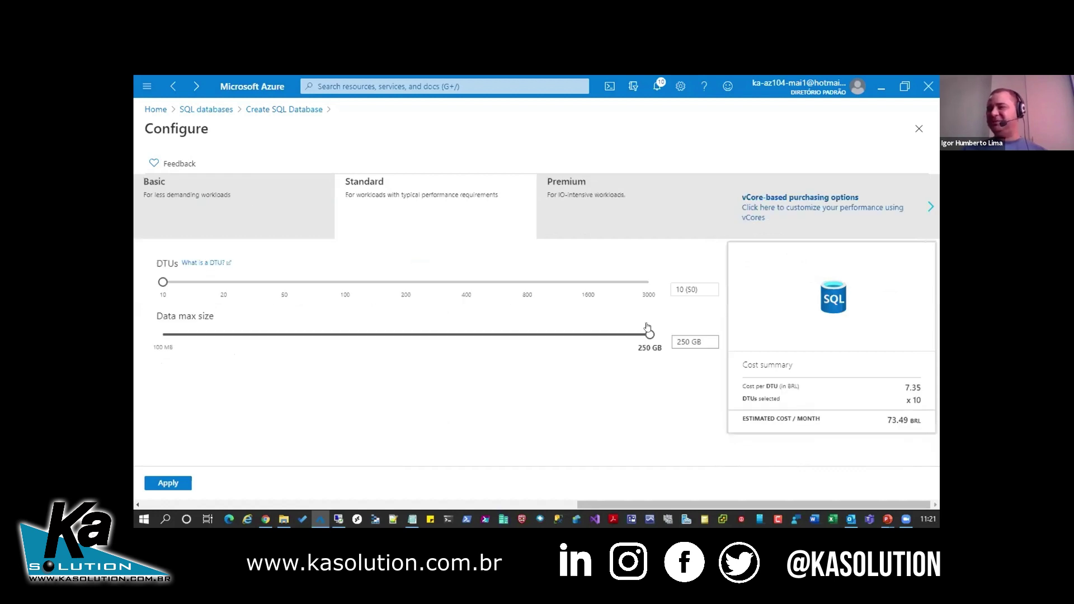
left_click(174, 320)
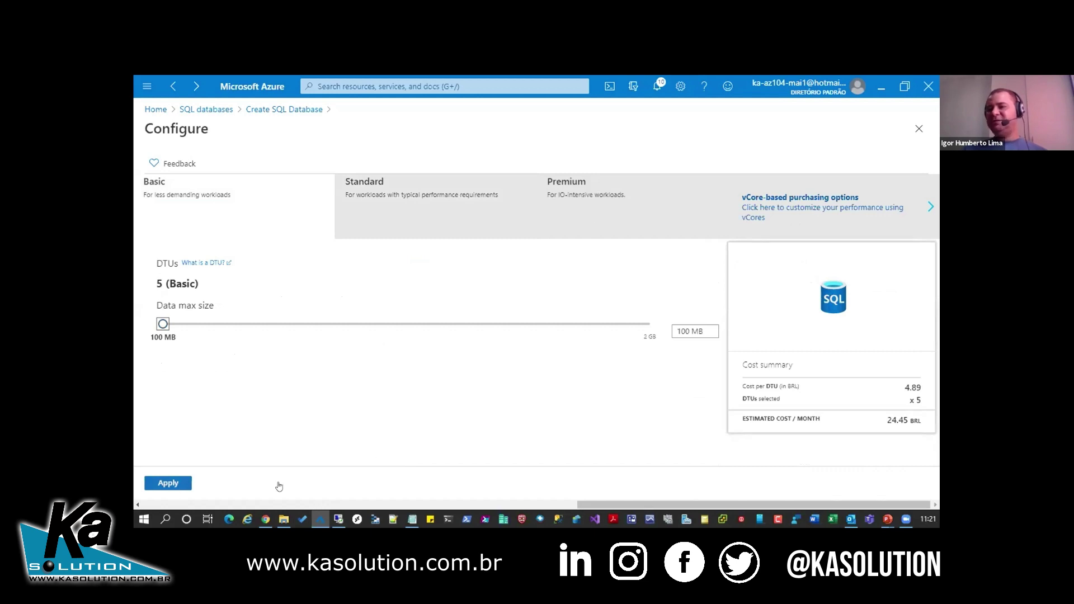
left_click(167, 482)
left_click(280, 481)
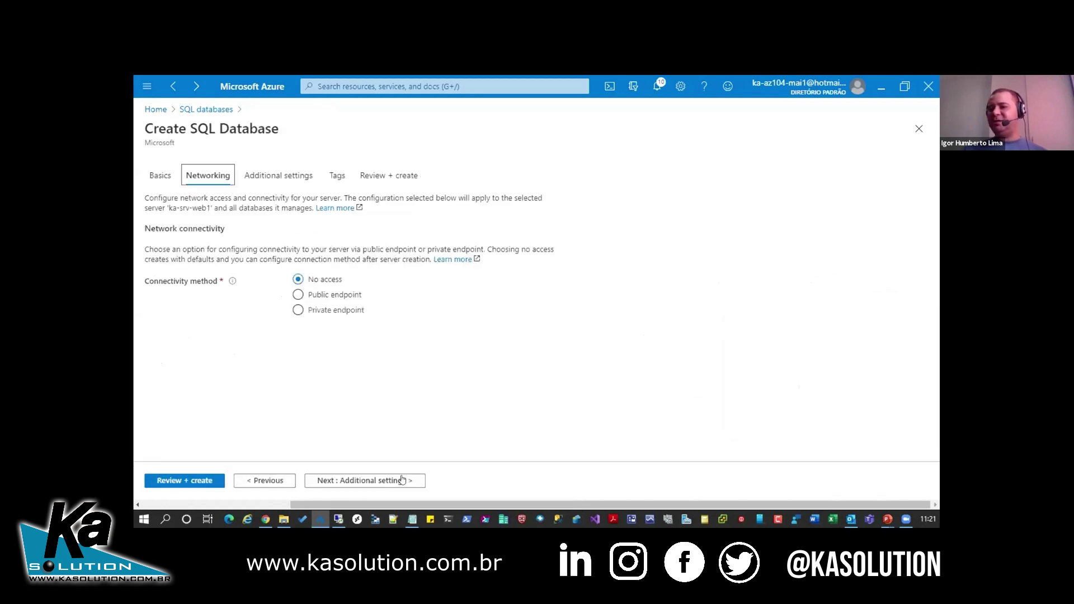
- Set Use existing data to Sample on Additional settings, then continue through Tags to Review + create
left_click(417, 479)
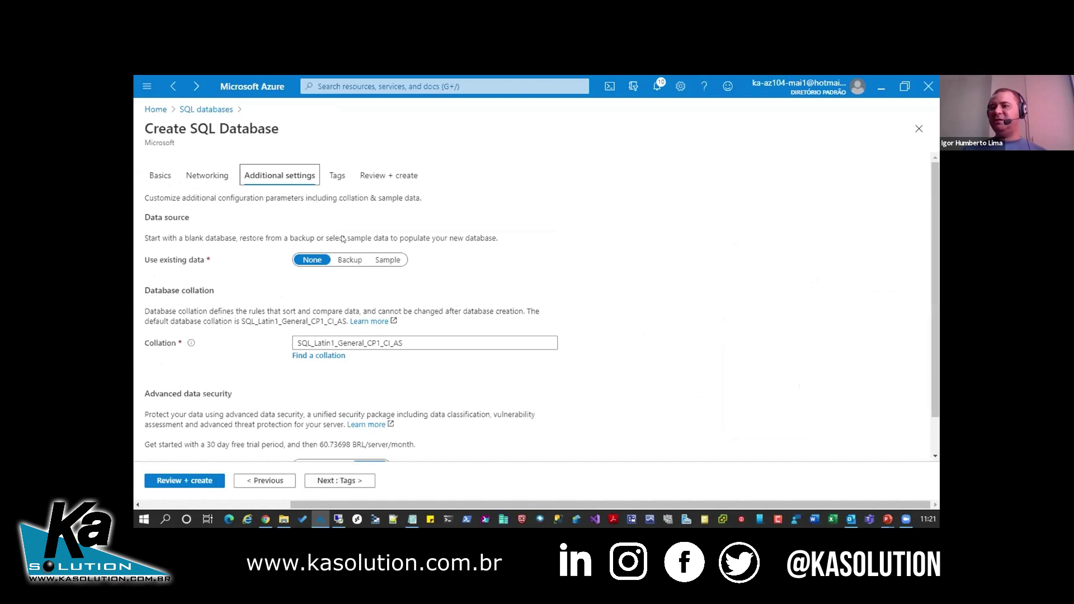
scroll(358, 221, "down", 1)
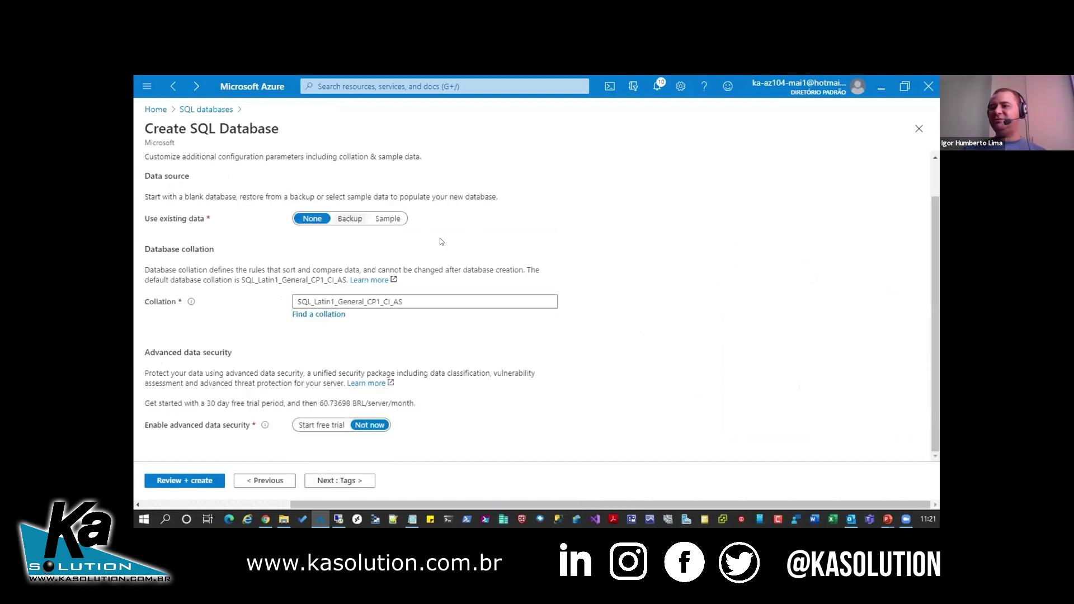
left_click(388, 218)
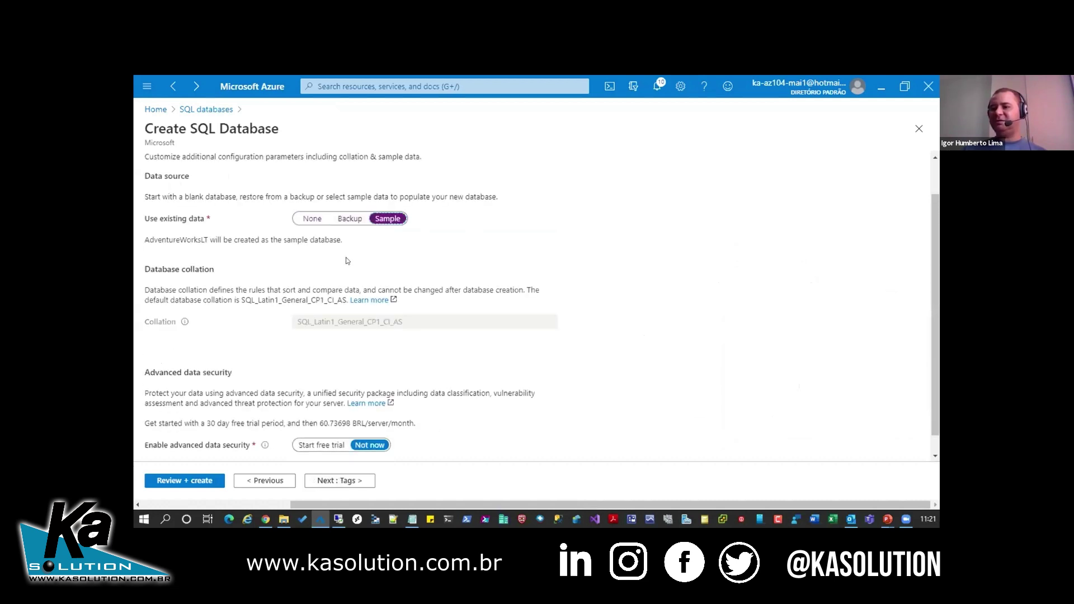
left_click(349, 480)
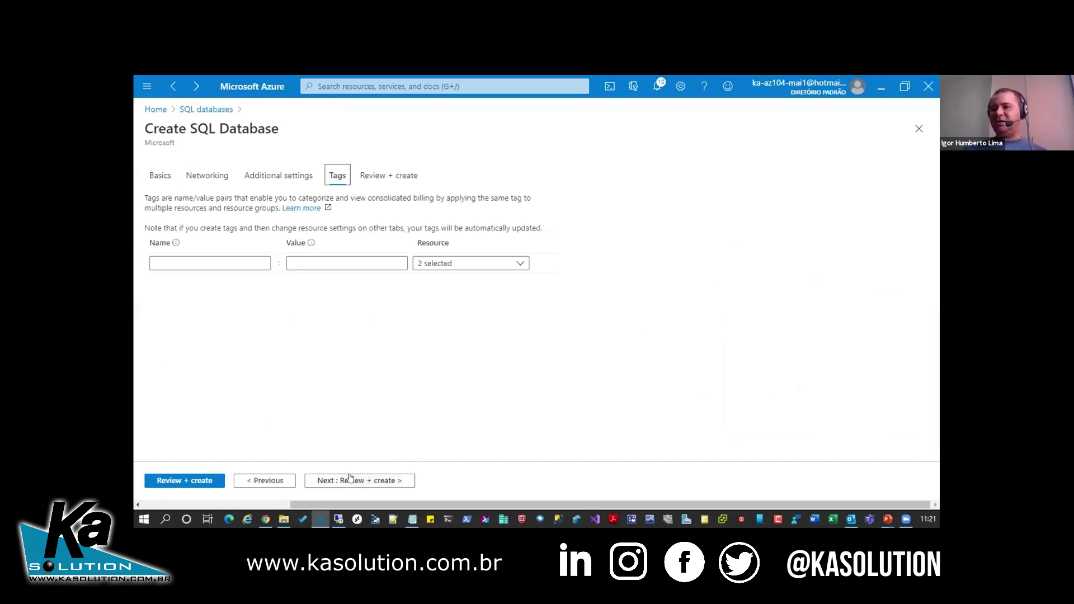
left_click(157, 481)
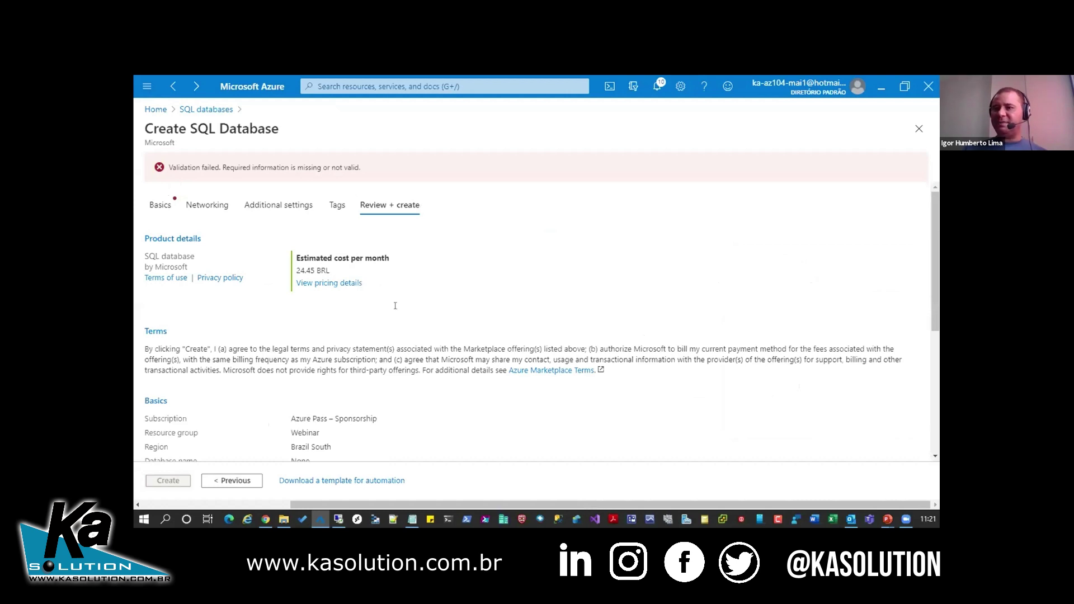
- Enter ka-db1 as the Database name on Basics and return to Review + create
scroll(395, 306, "down", 1)
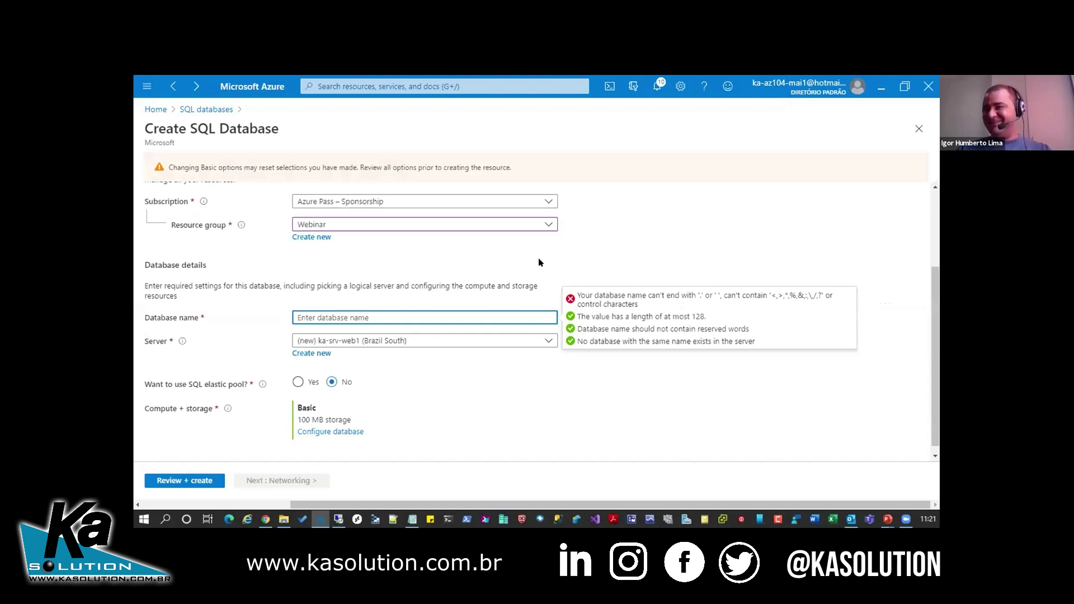
type("ka-db1")
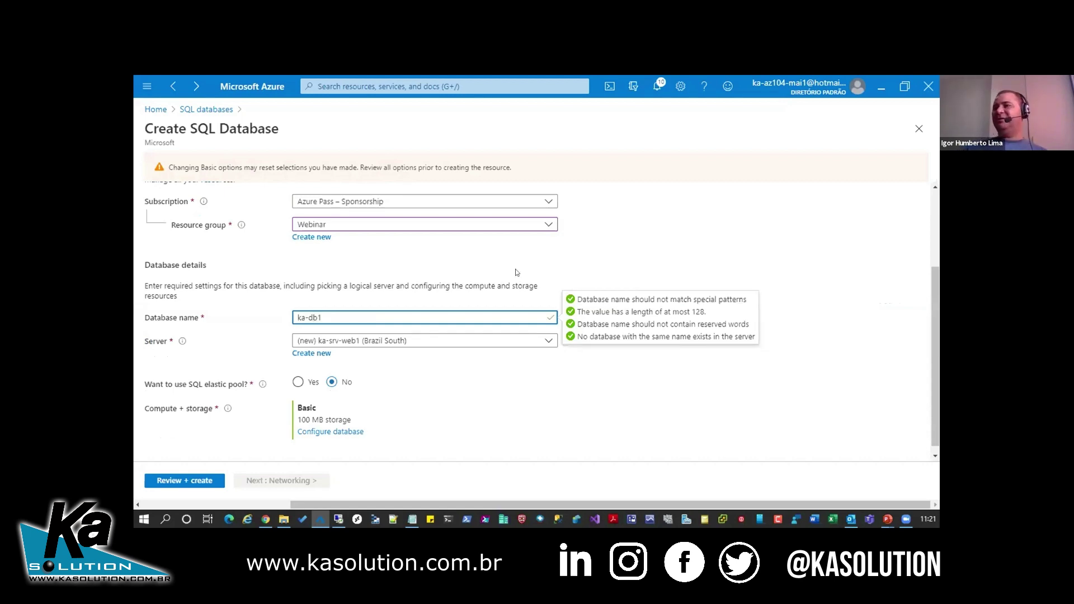
scroll(347, 254, "up", 2)
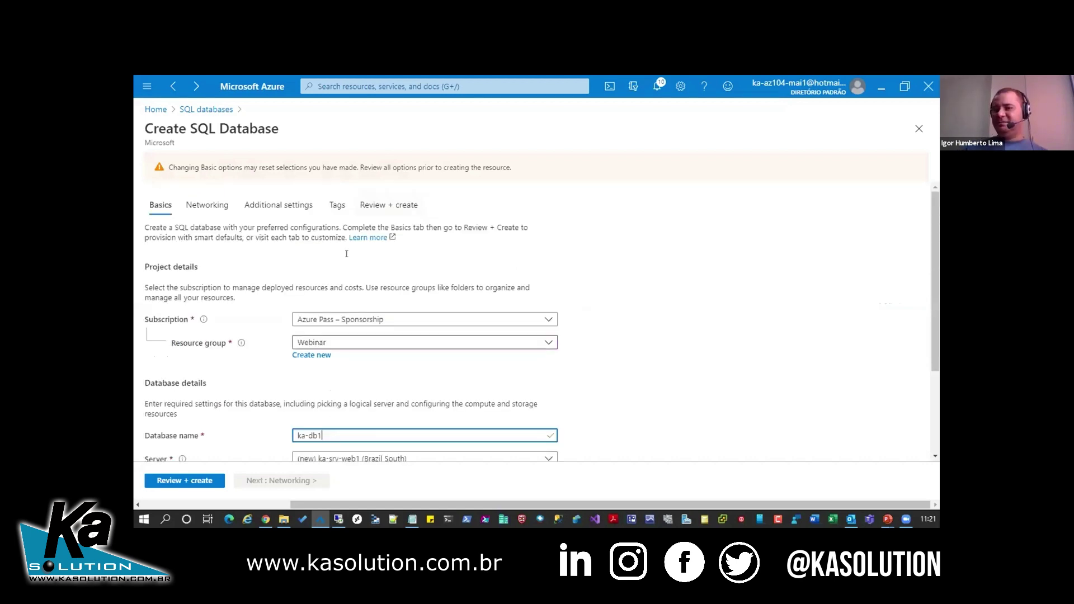
left_click(388, 205)
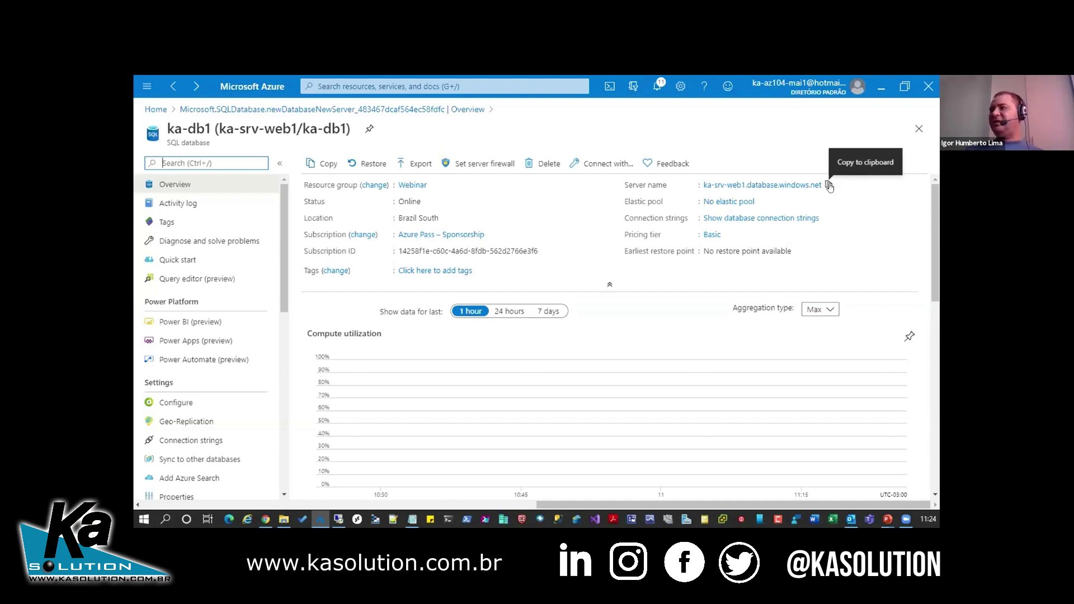
- Copy the server name ka-srv-web1.database.windows.net and switch to the Remote Desktop VM
left_click(828, 186)
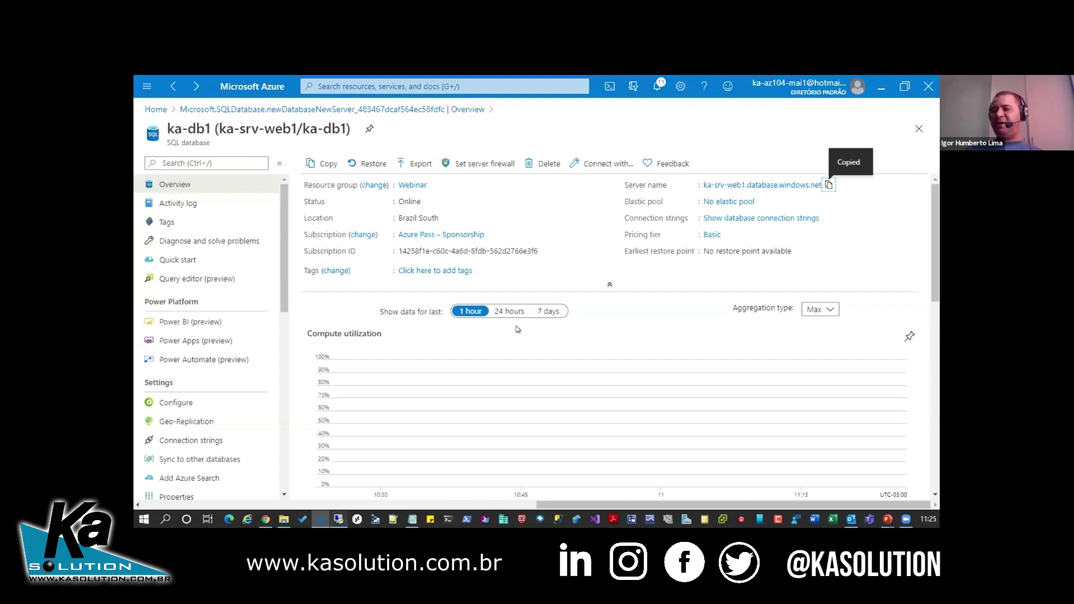
key("alt+Tab")
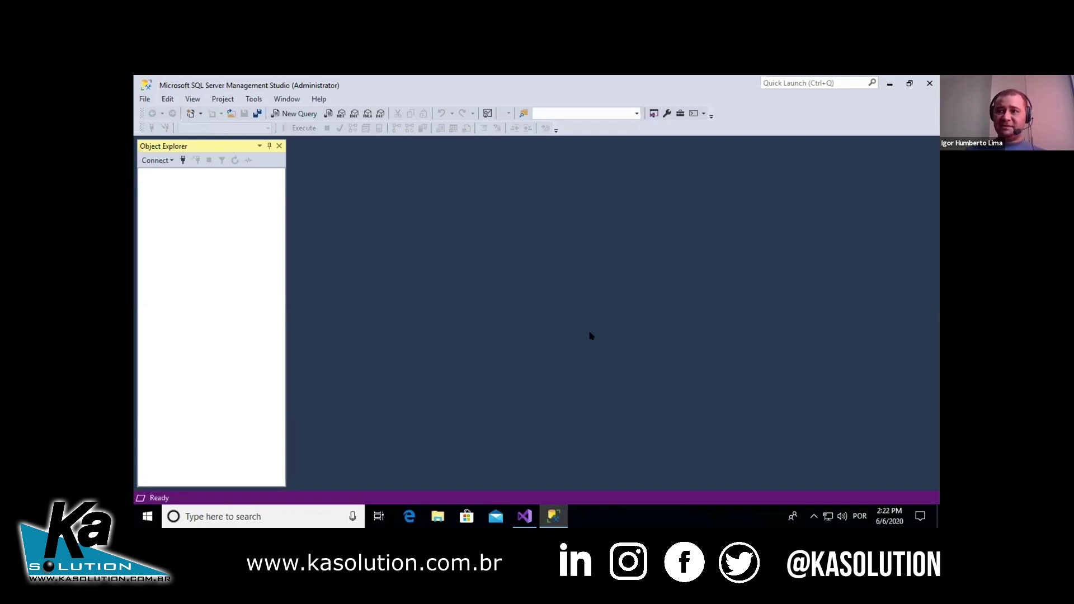
- Connect the Database Engine to ka-srv-web1.database.windows.net using the pasted server name and admin password
left_click(169, 161)
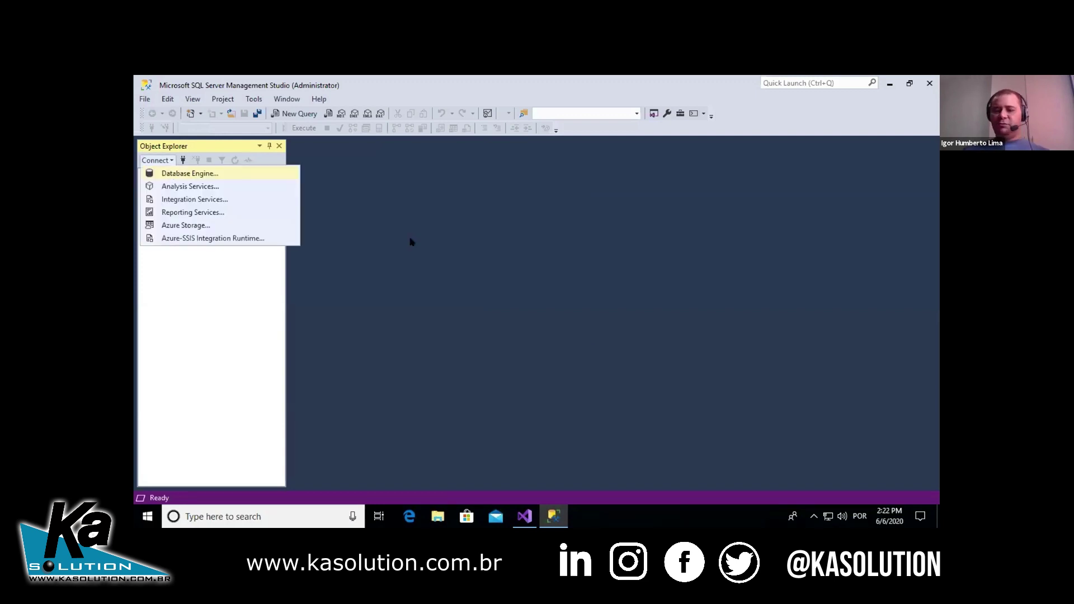
key("Return")
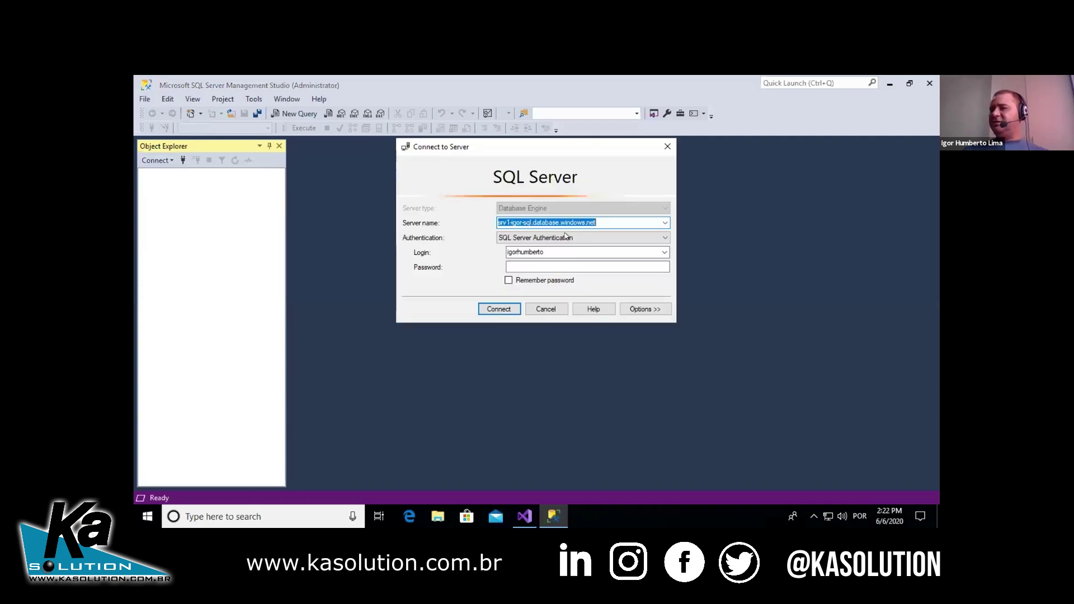
key("ctrl+v")
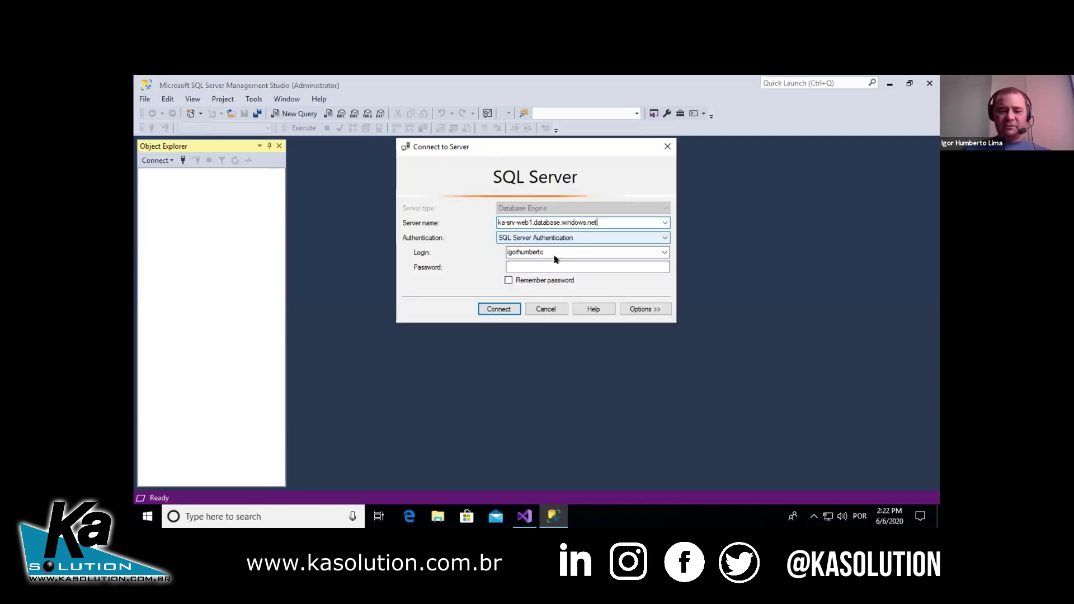
left_click(560, 267)
key("ctrl+v")
key("ctrl+v")
left_click(507, 311)
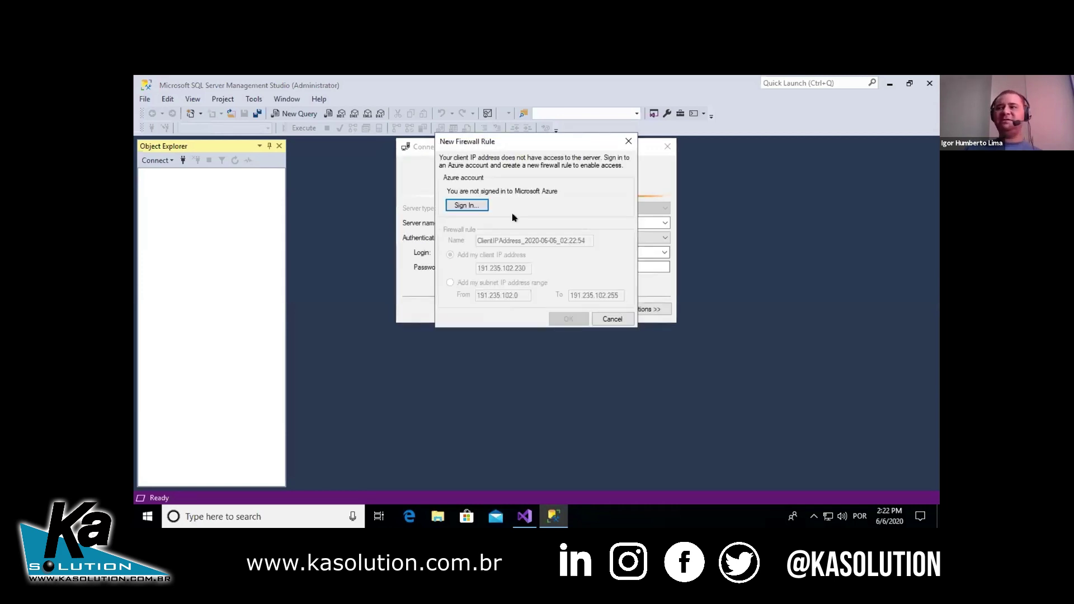
- Sign in to Azure and save firewall rule Regra-Webinar for client IP 191.235.102.230
left_click(475, 205)
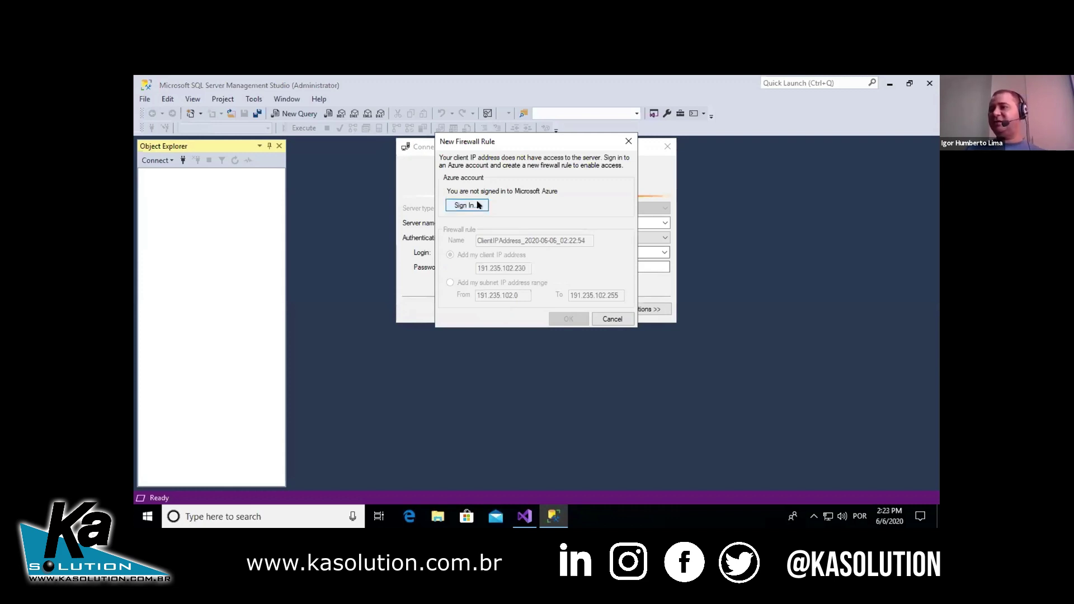
left_click(479, 205)
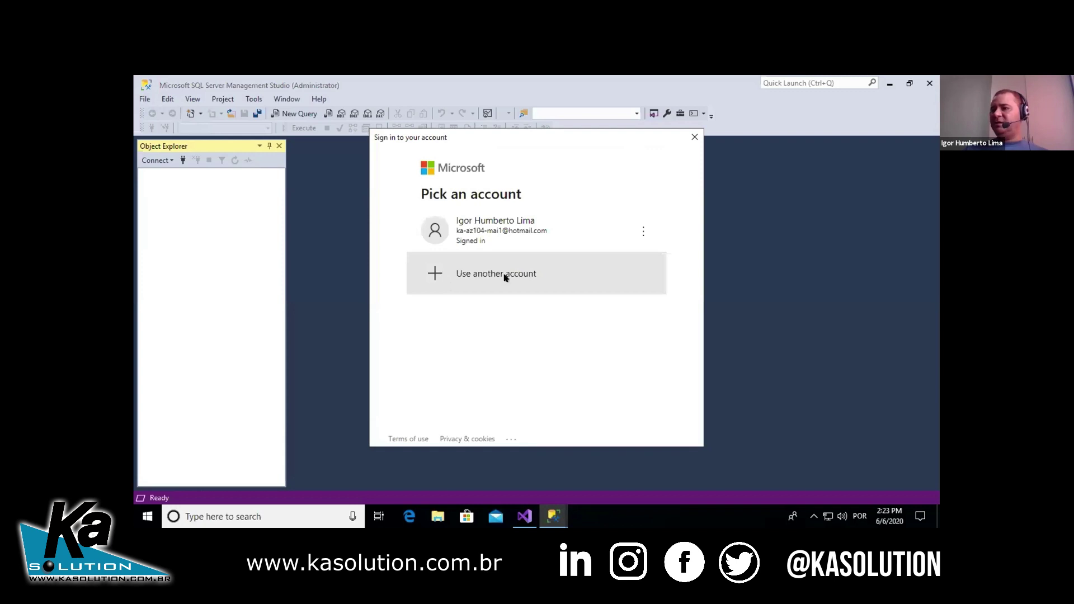
left_click(587, 224)
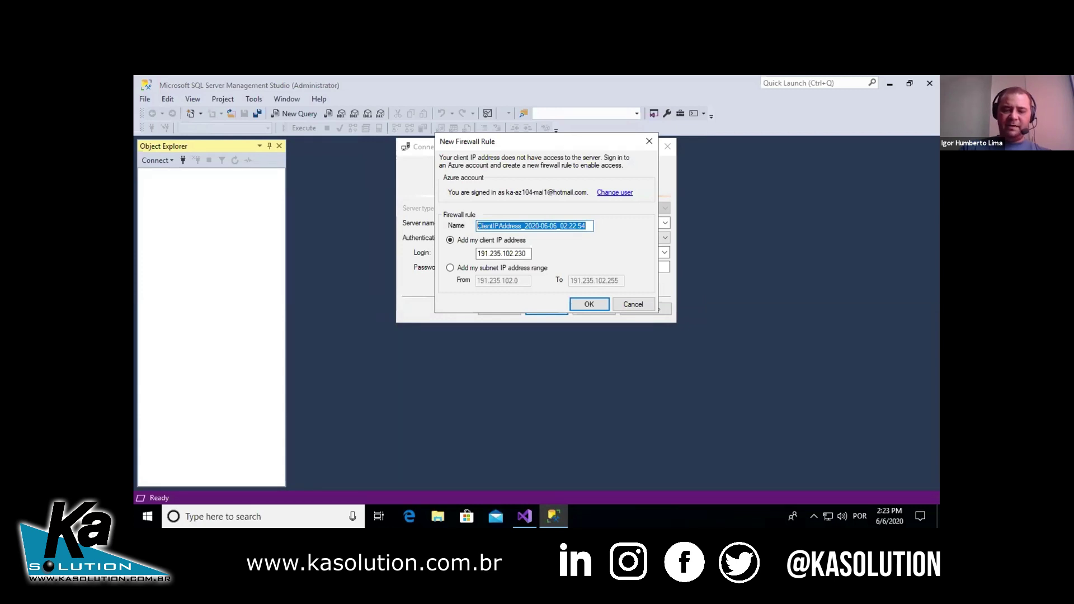
type("Regra-Webinar")
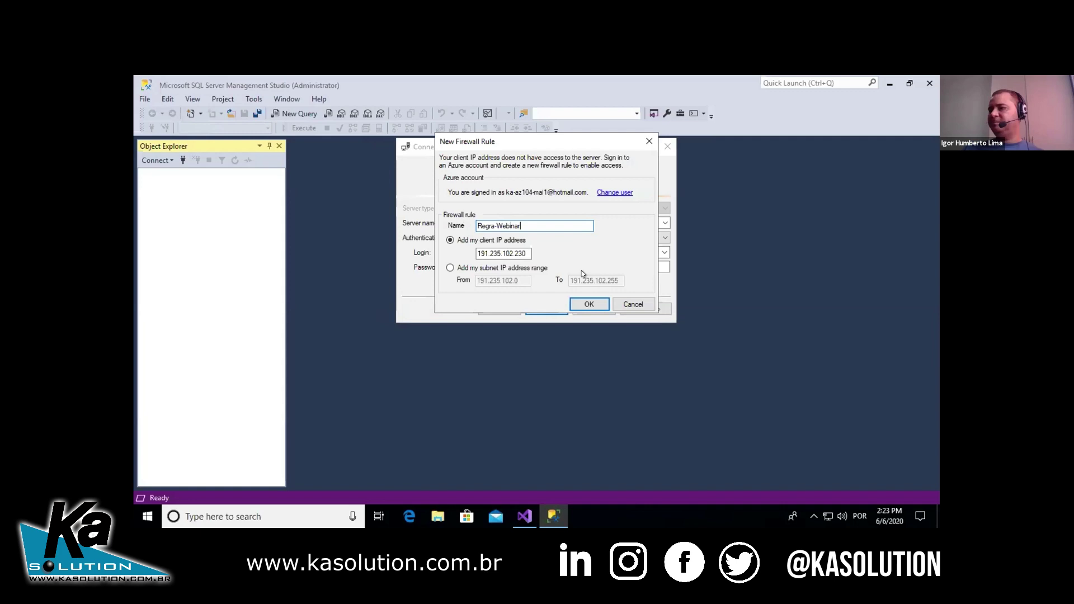
left_click(590, 304)
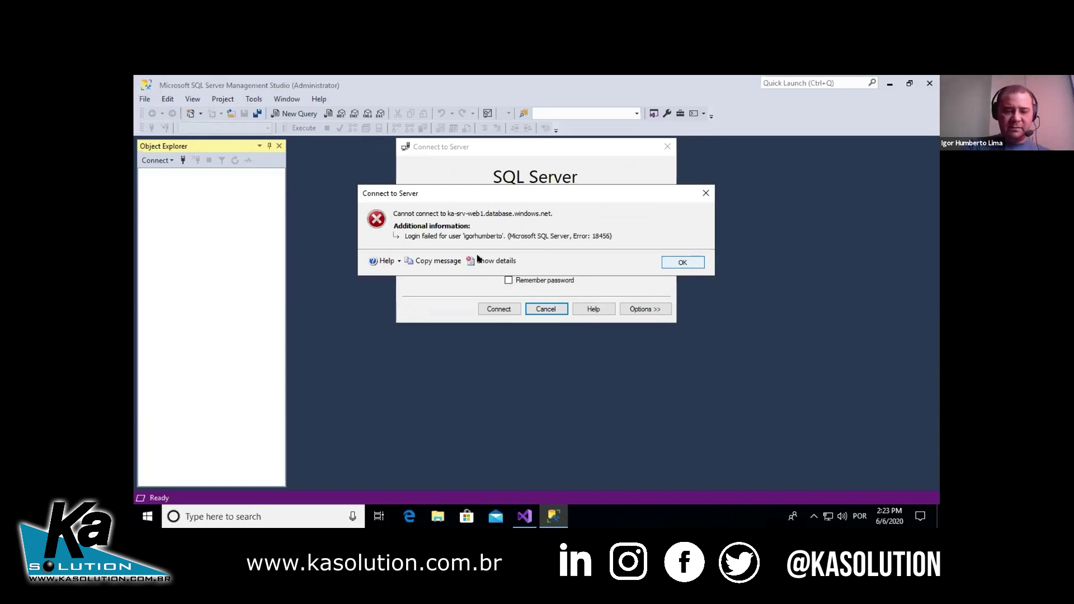
- Dismiss the login error, re-enter the admin password and reconnect to ka-srv-web1.database.windows.net
key("Return")
type("**")
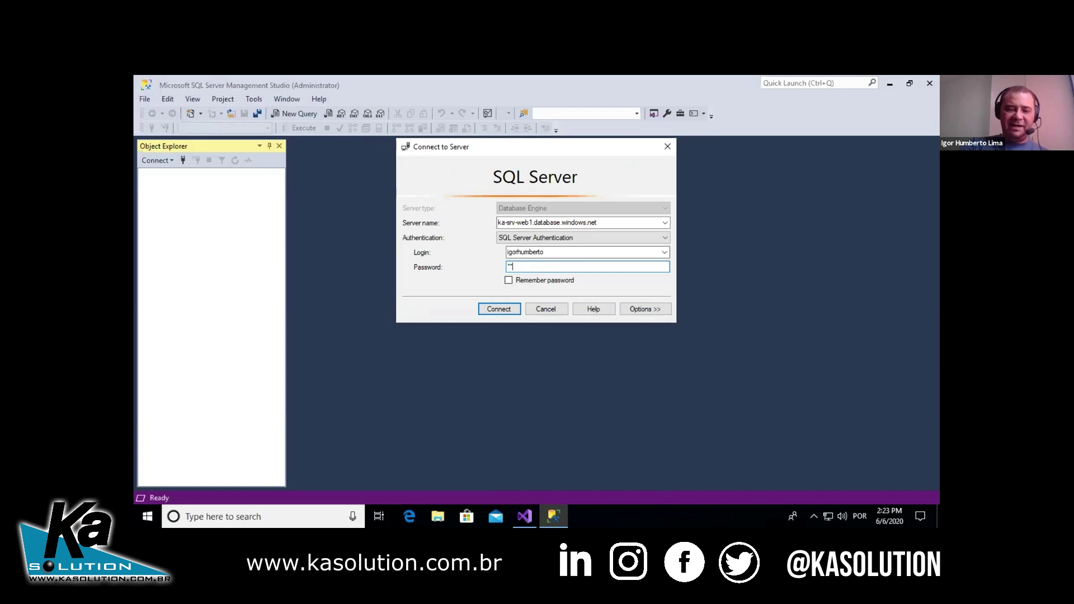
key("ctrl+v")
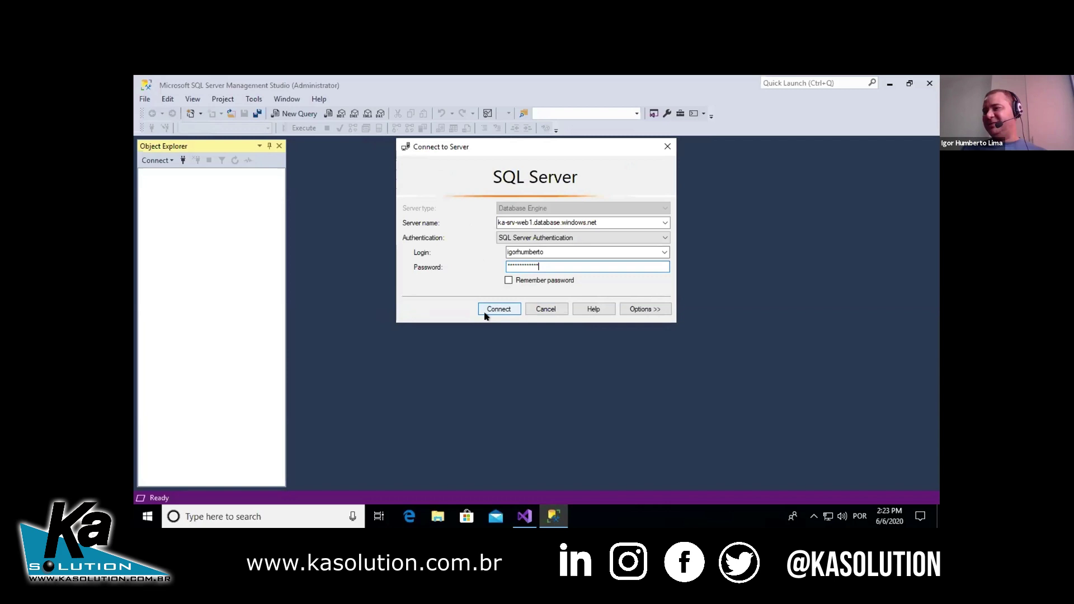
left_click(484, 313)
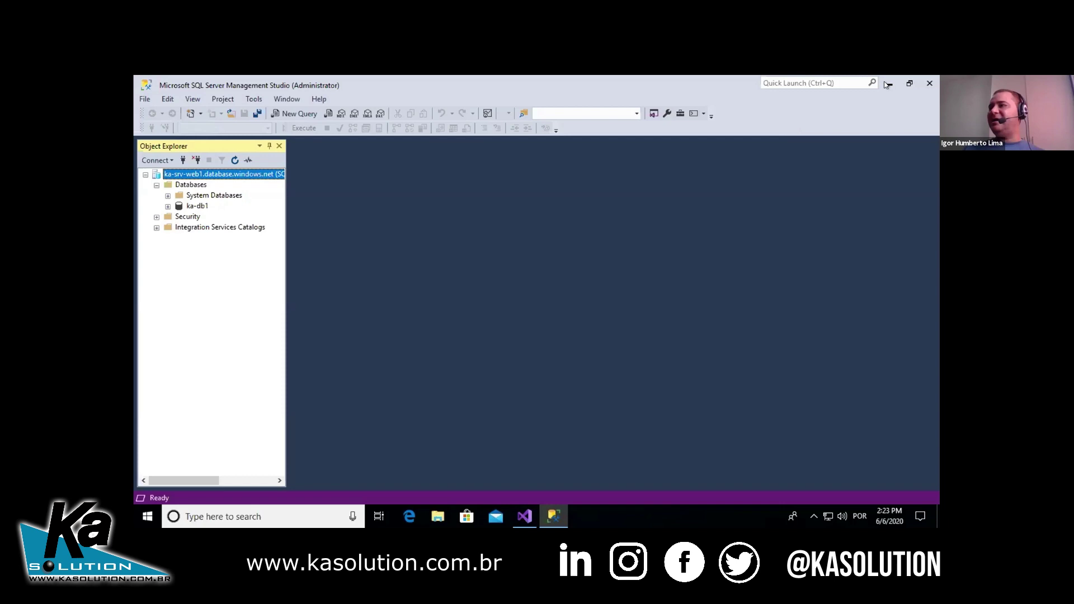
- Start a new ASP.NET Core Web Application project in Visual Studio 2019 named WebinarApp1
key("super+d")
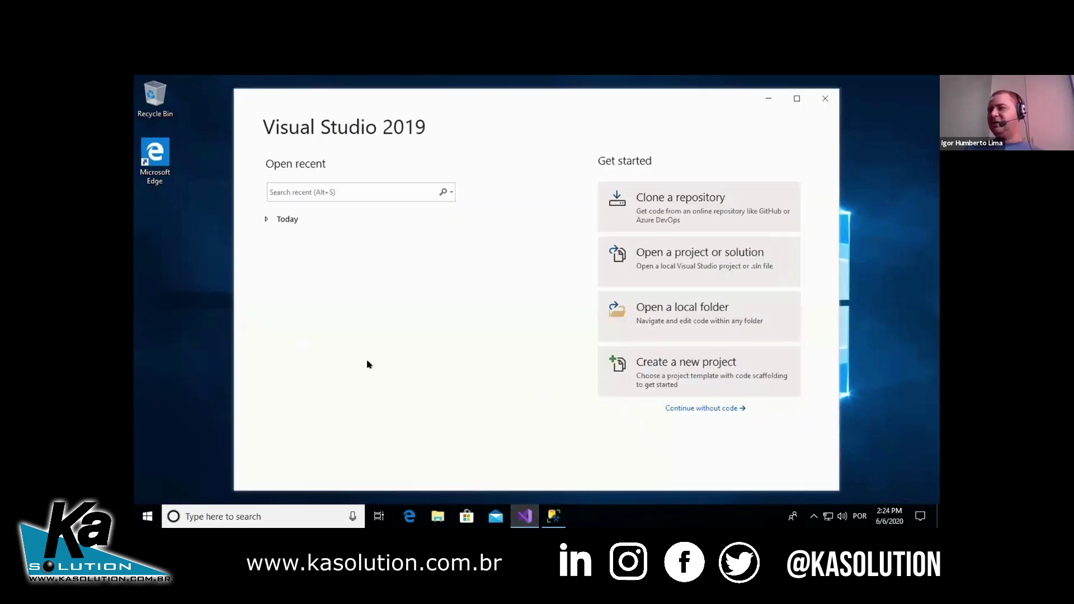
left_click(713, 377)
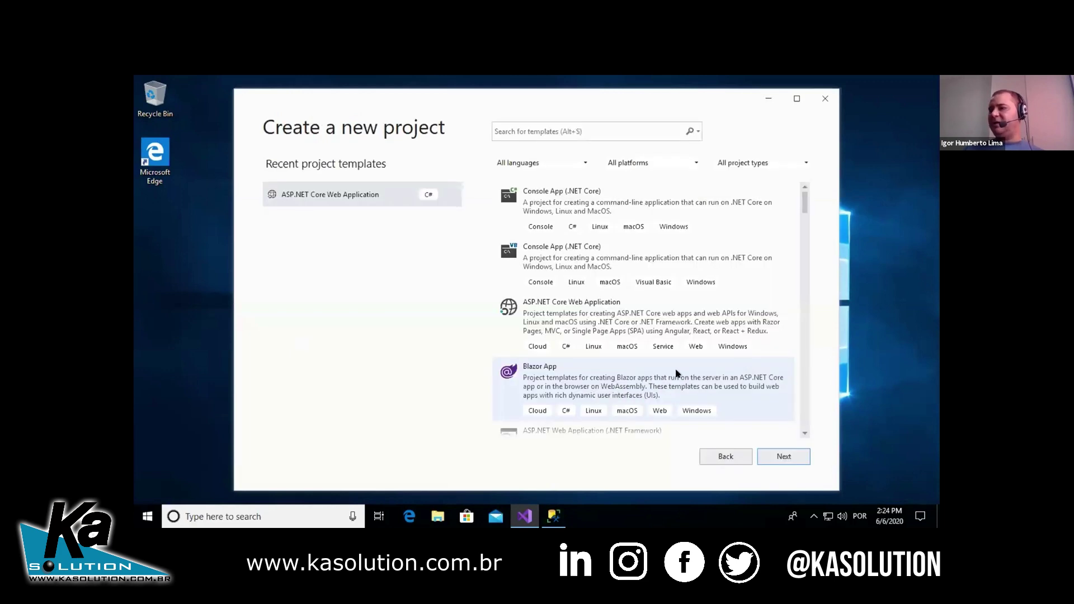
left_click(610, 317)
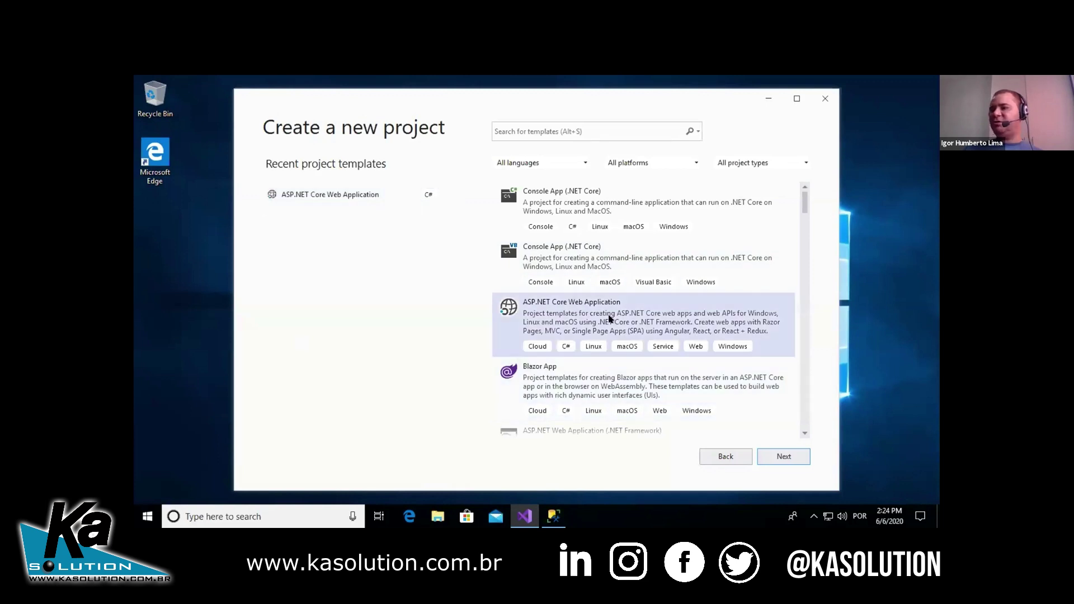
left_click(774, 458)
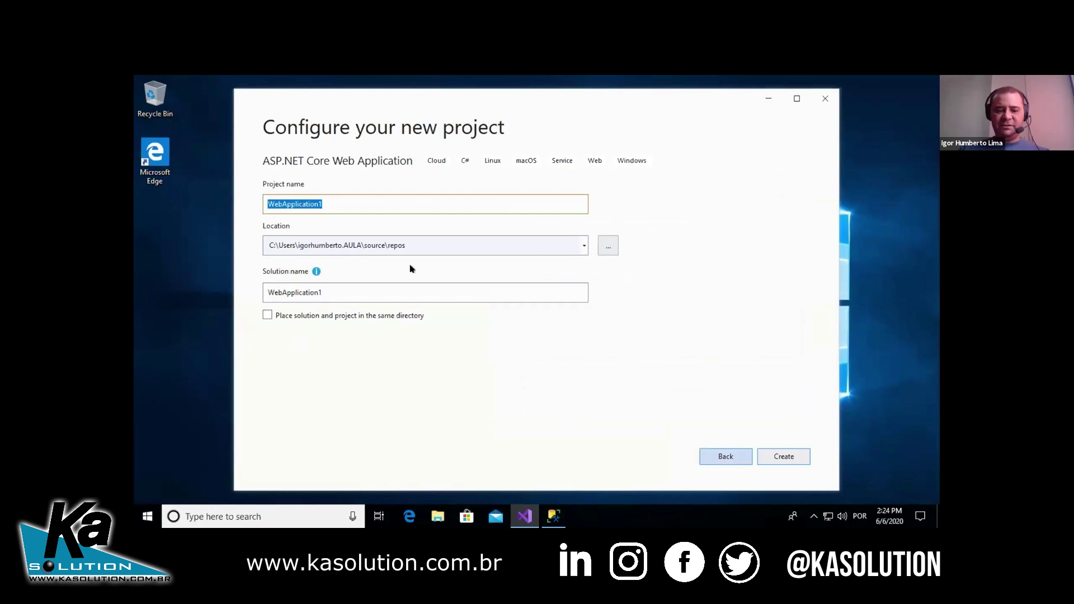
type("Webinar")
type("App1")
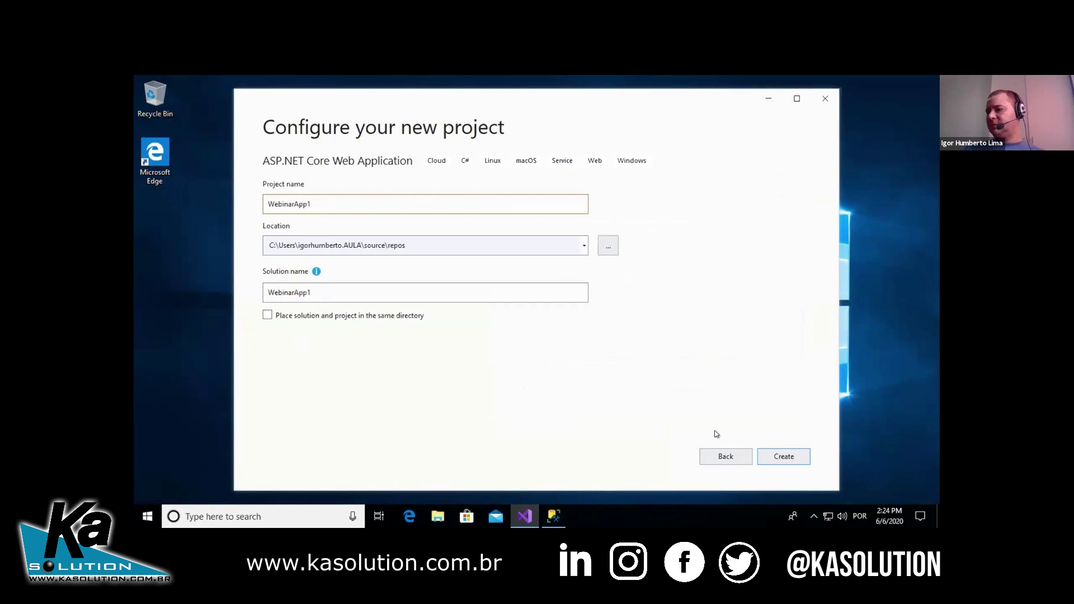
left_click(770, 459)
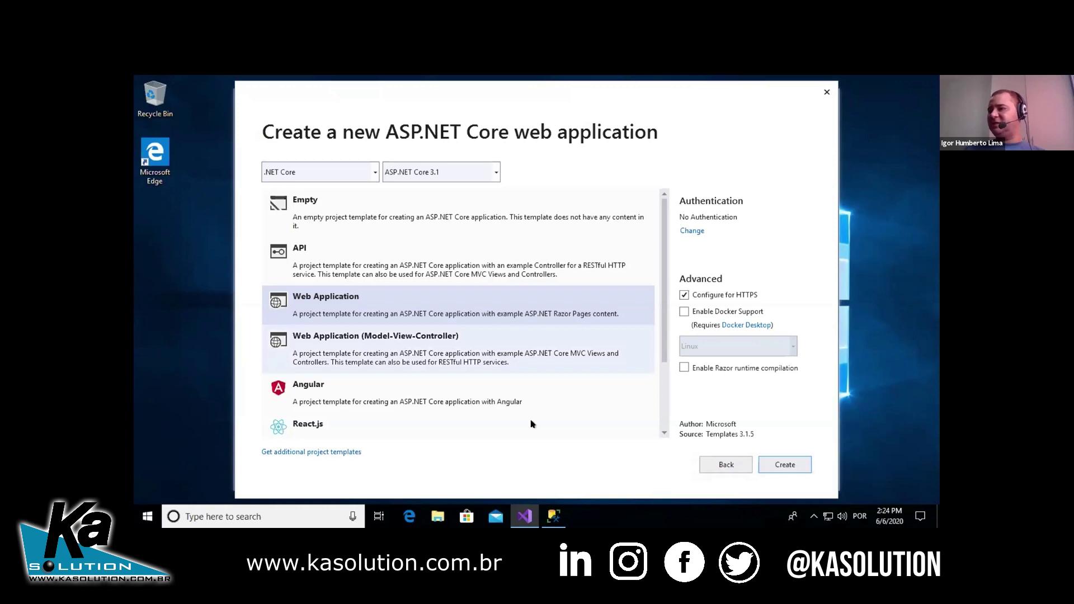
- Create the WebinarApp1 project and start publishing it to Azure App Service (Windows)
left_click(788, 462)
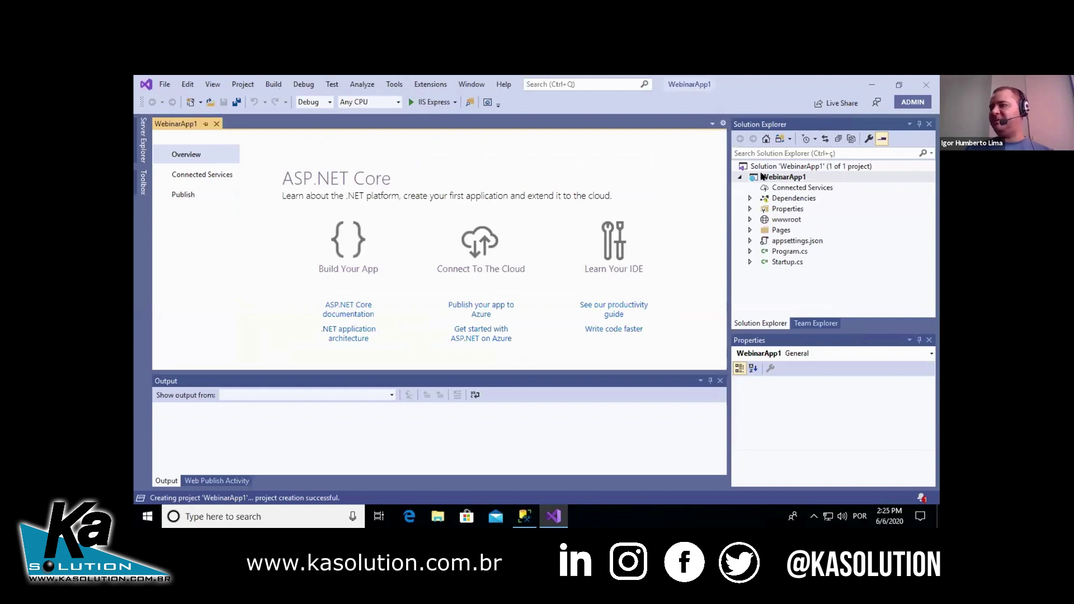
right_click(762, 177)
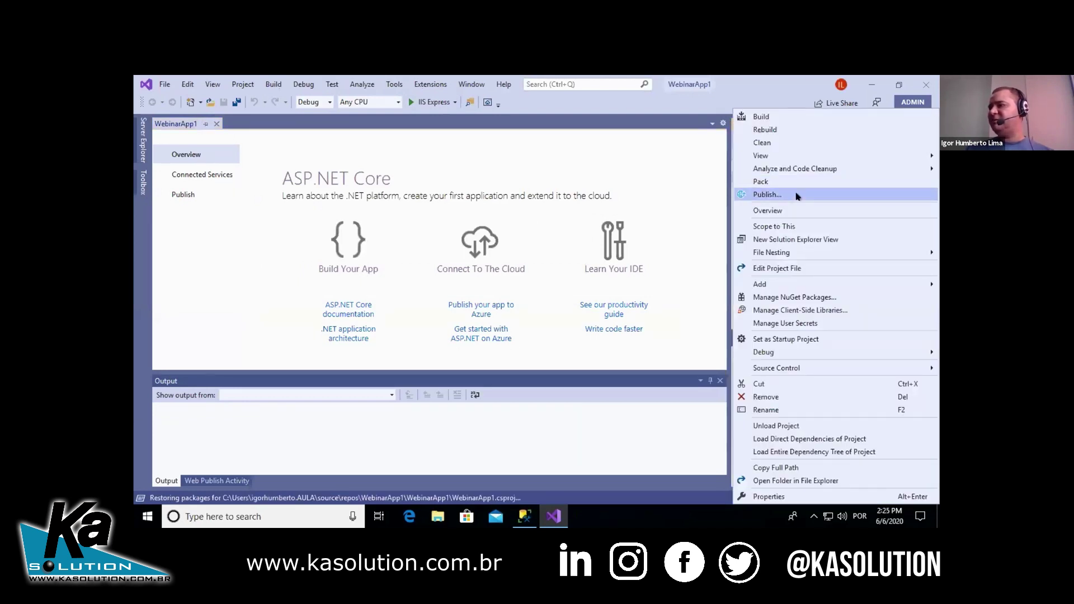
left_click(798, 196)
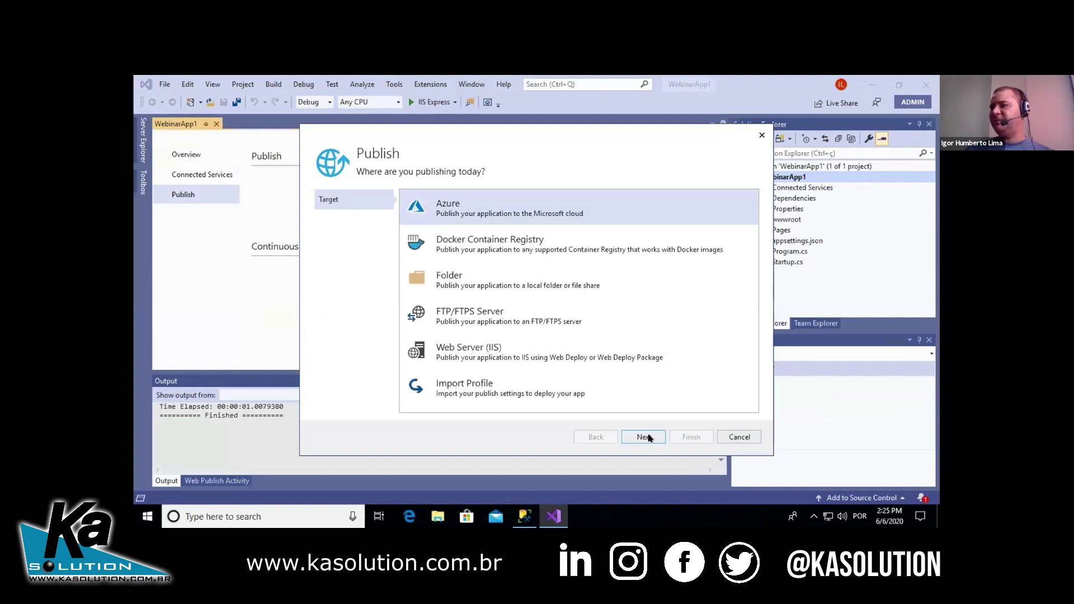
left_click(644, 437)
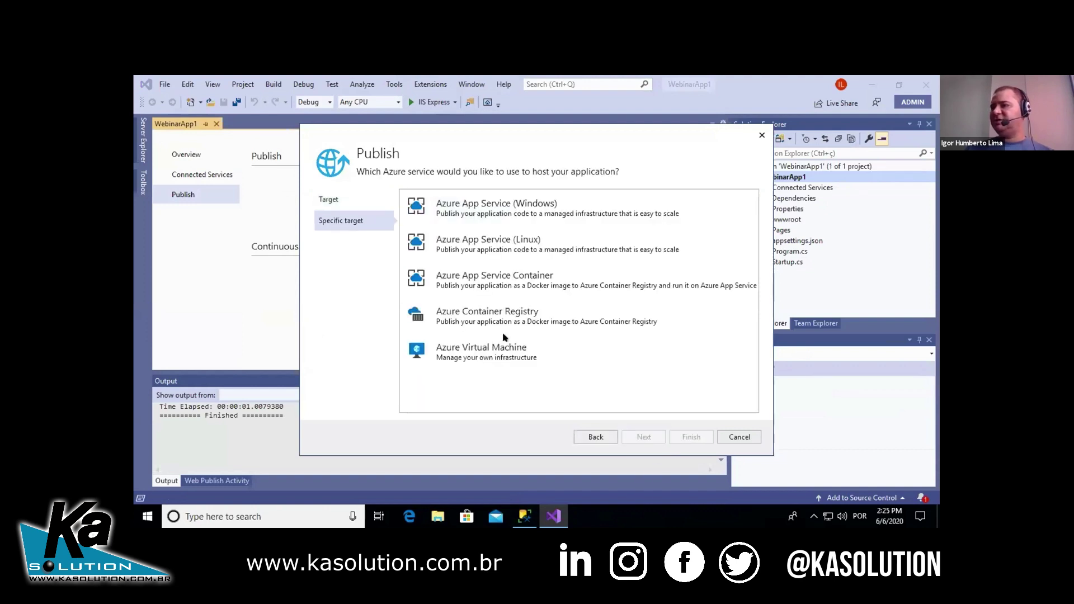
left_click(527, 211)
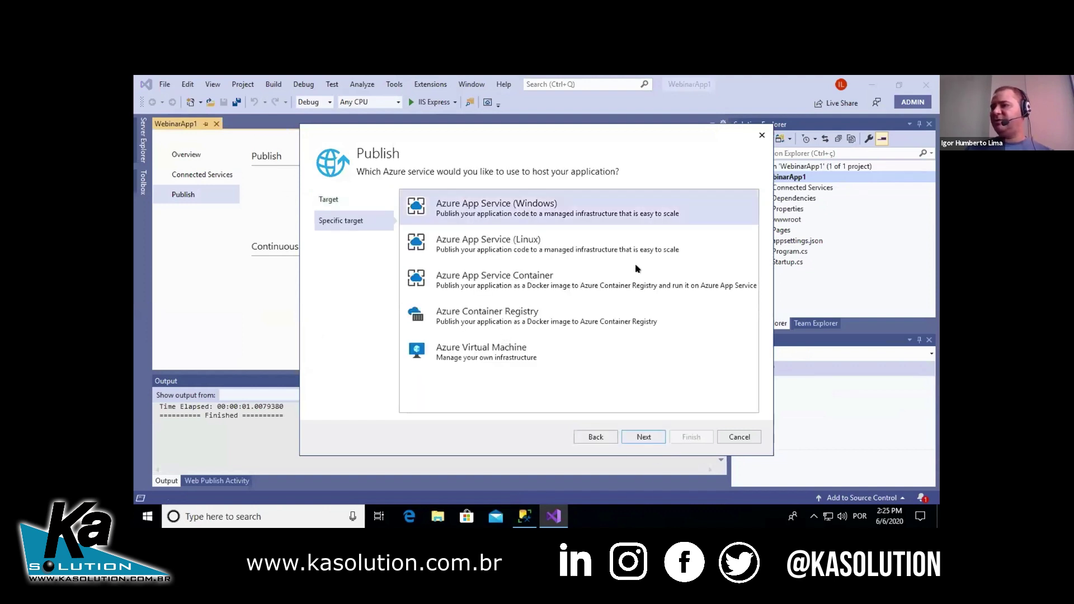
left_click(646, 437)
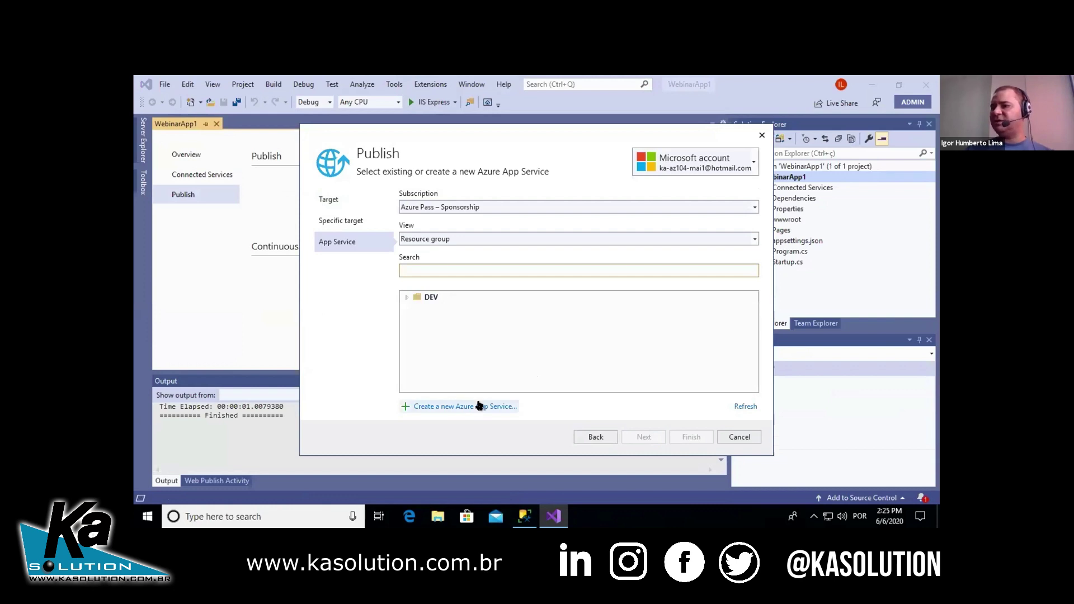
- Create App Service WebinarApp1 in resource group Webinar and finish the publish profile
left_click(456, 407)
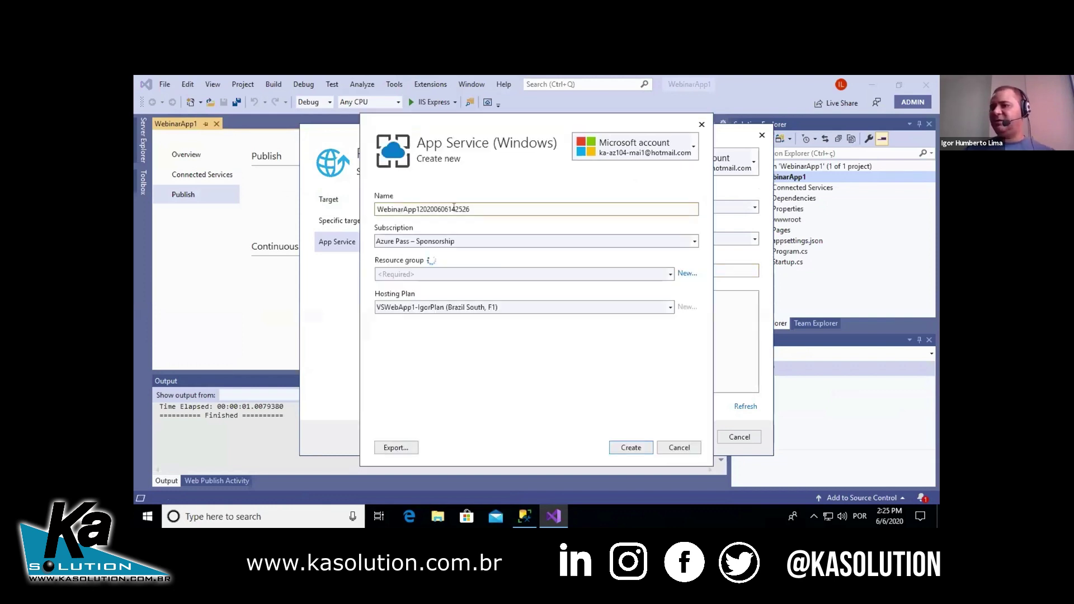
left_click_drag(535, 207, 418, 209)
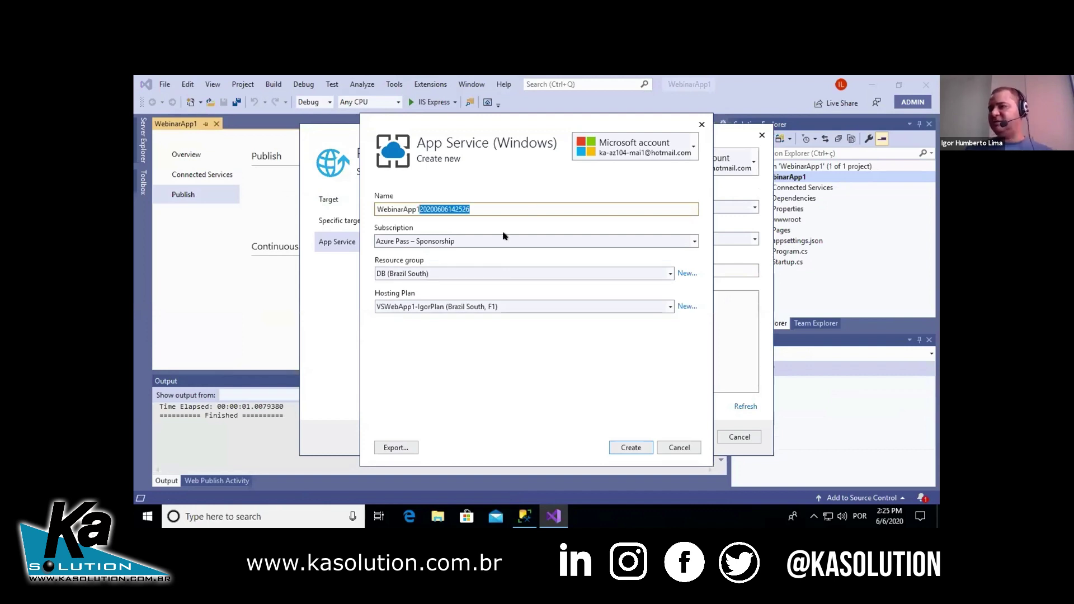
key("BackSpace")
left_click(522, 278)
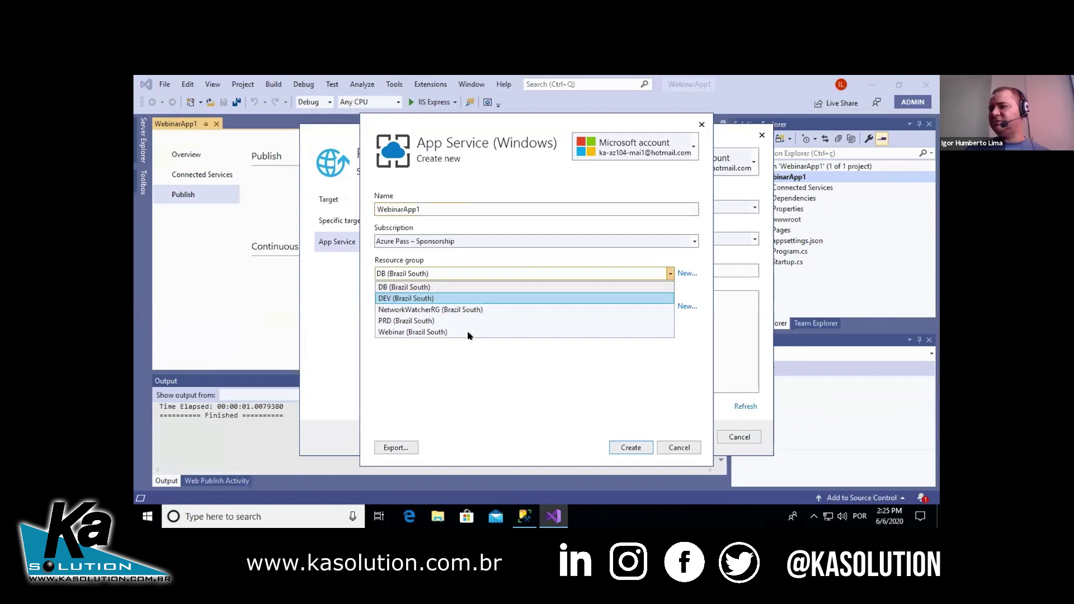
left_click(470, 332)
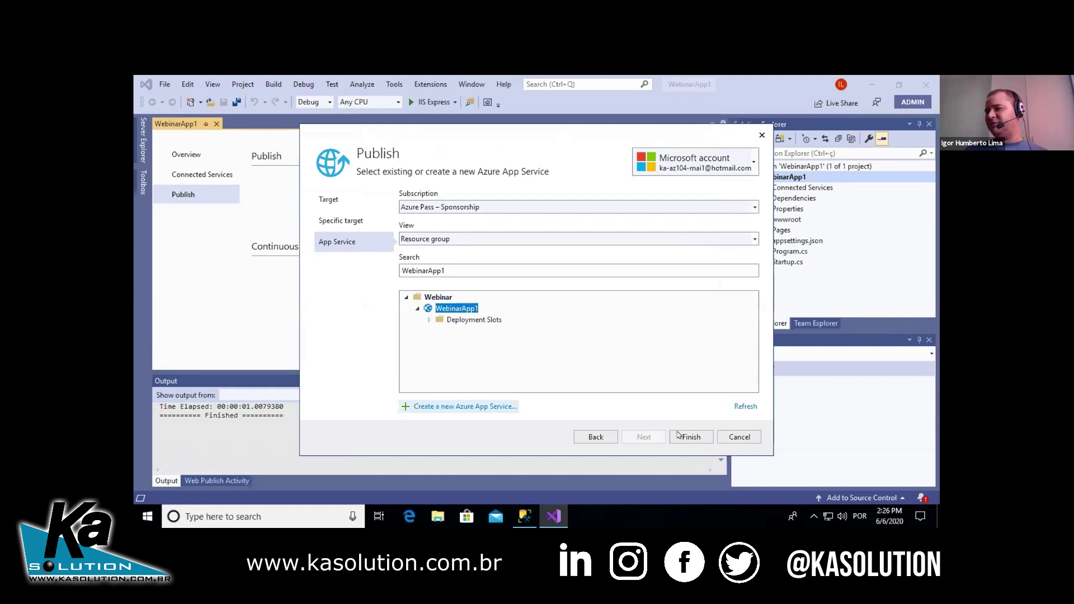
left_click(678, 435)
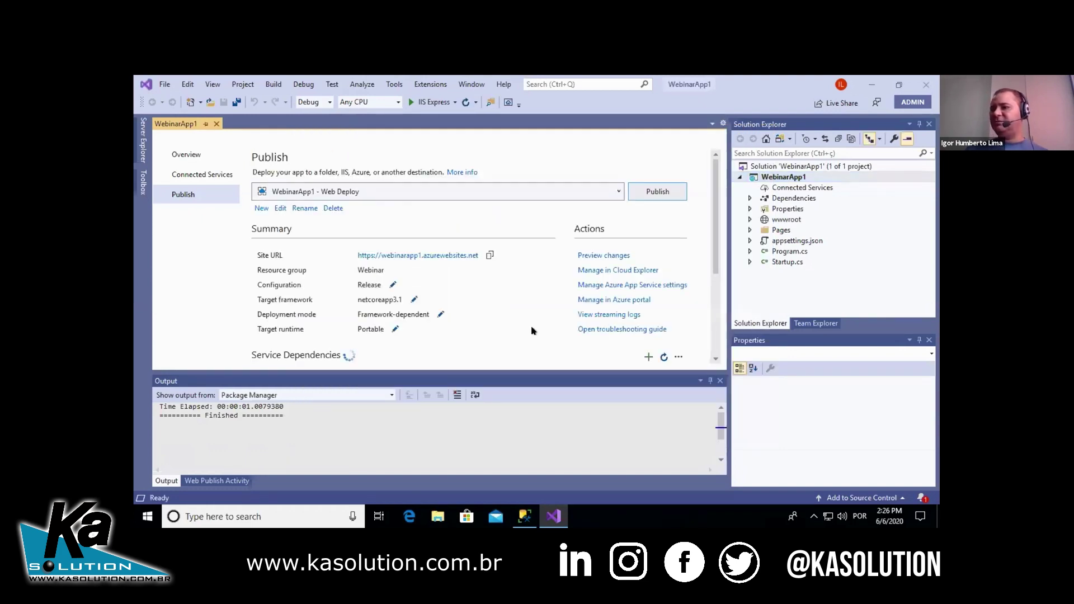
left_click(669, 189)
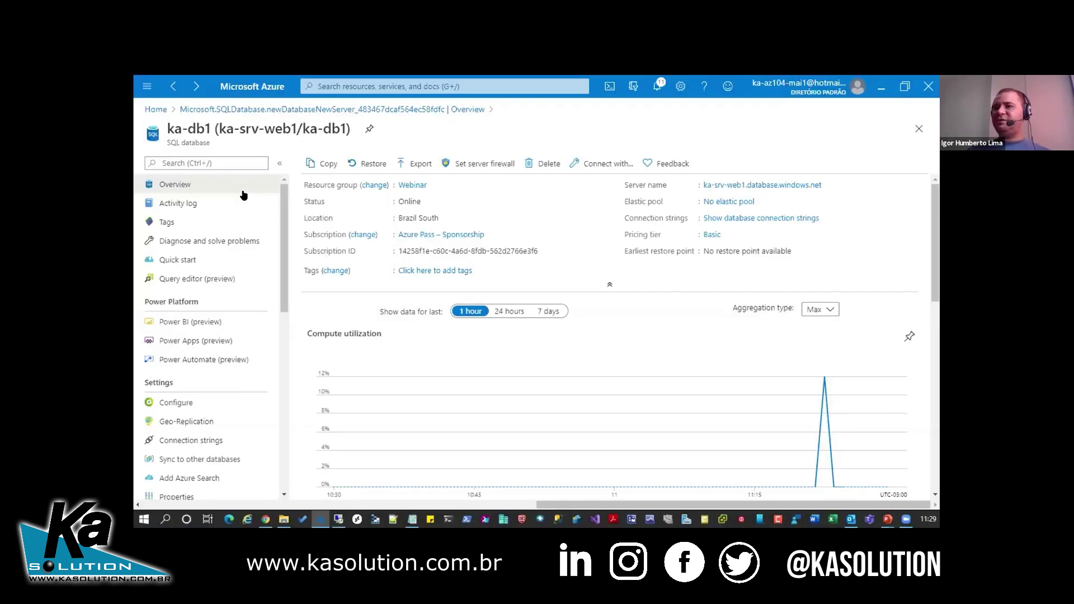
left_click(828, 185)
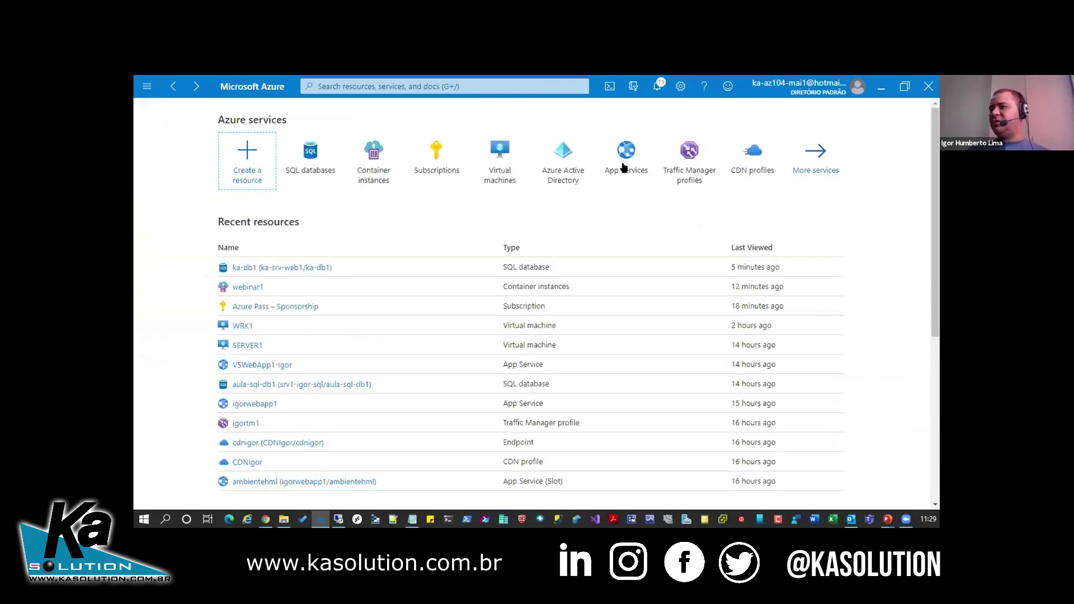
left_click(624, 167)
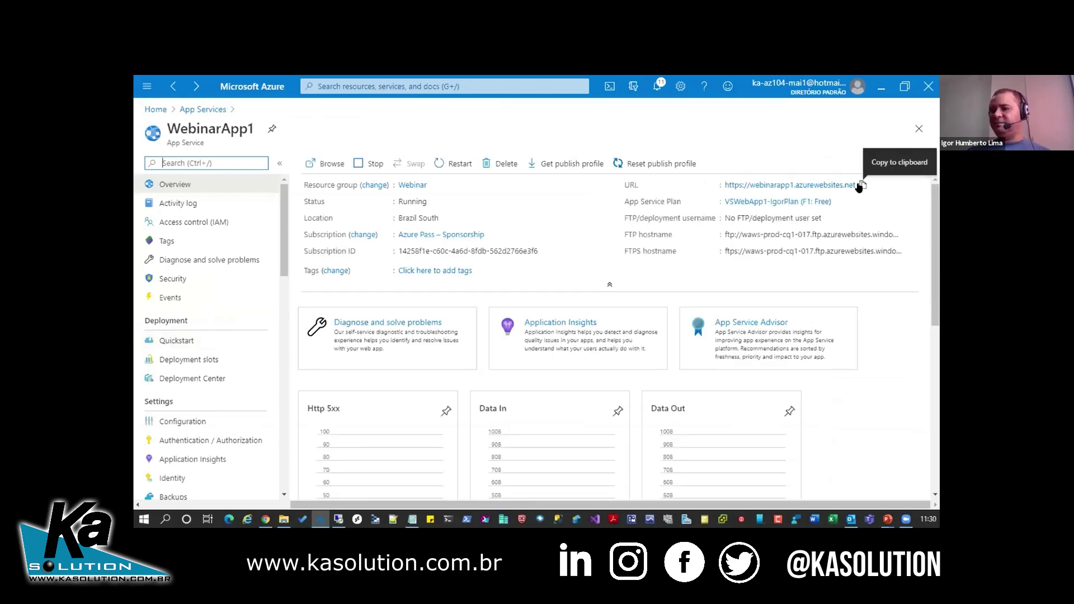
left_click(860, 186)
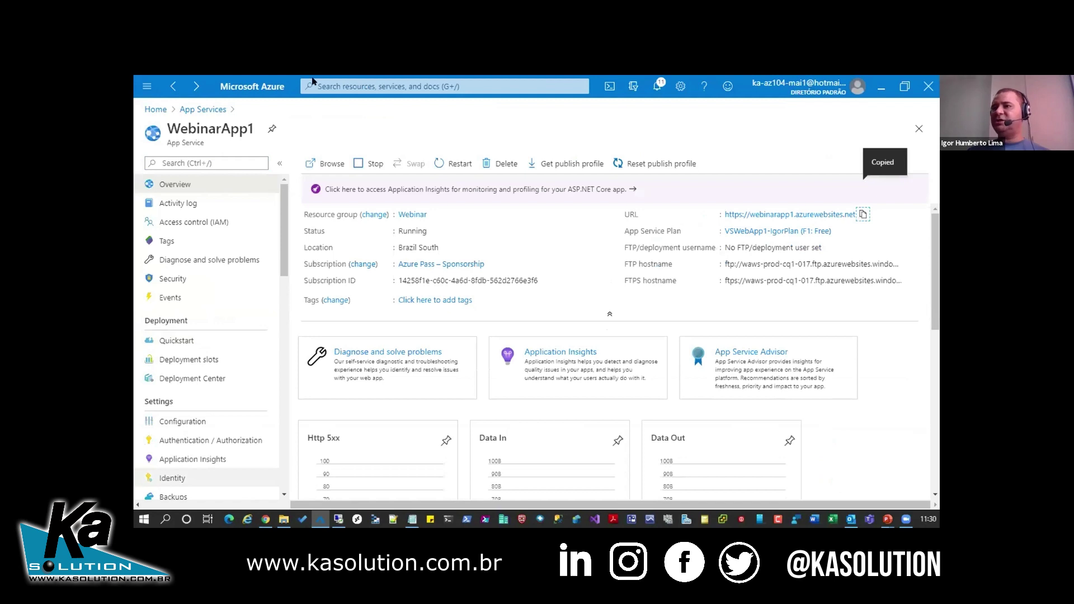
key("alt+Tab")
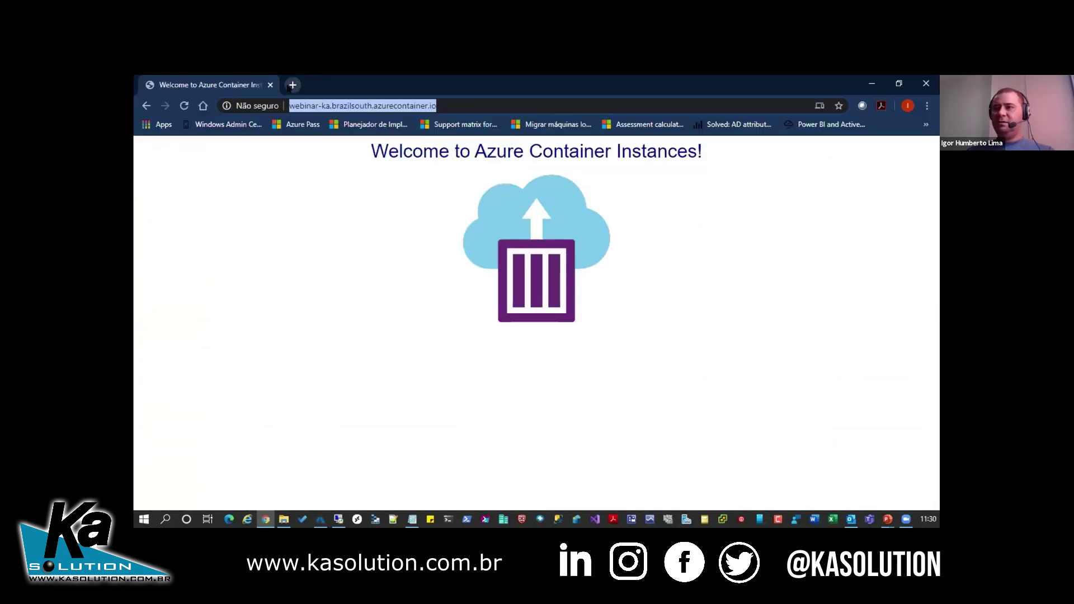
- Load webinarapp1.azurewebsites.net in a new Chrome tab, then switch back to the Azure portal
left_click(290, 86)
key("ctrl+v")
key("Return")
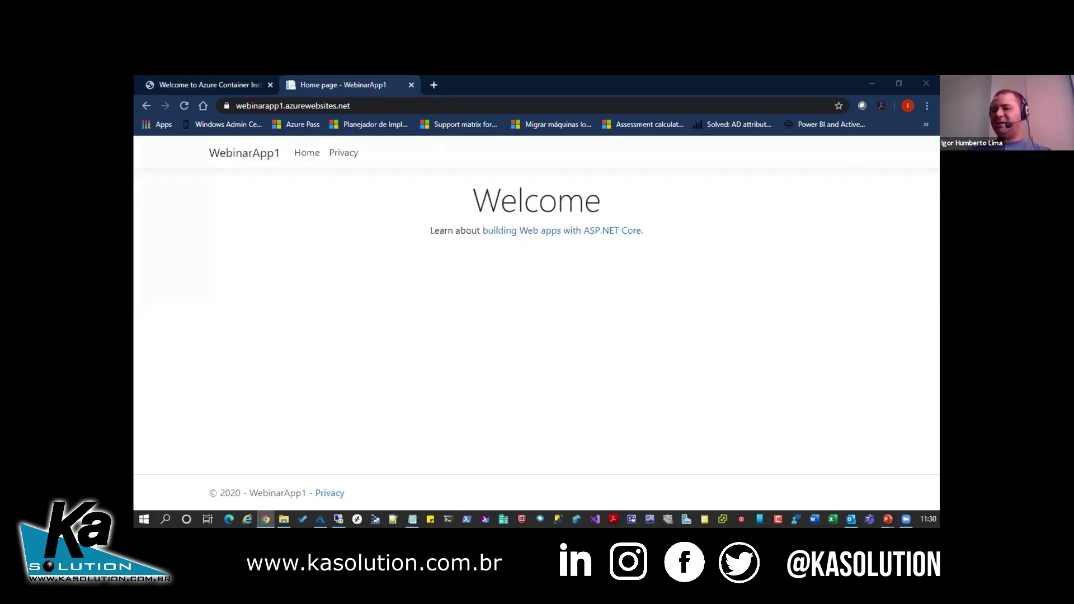
key("alt+Tab")
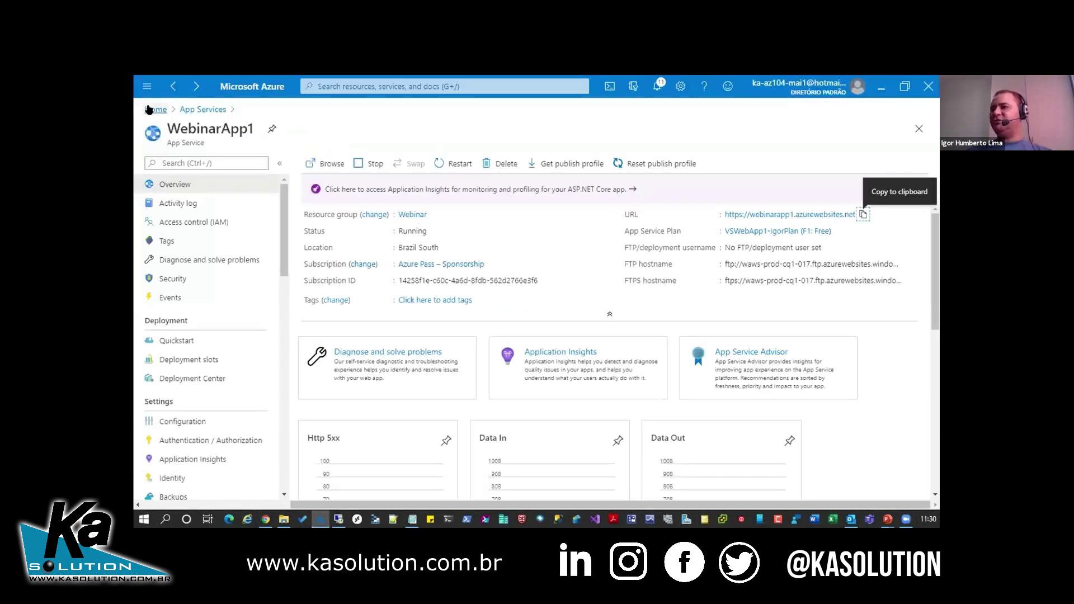
- Open VM KA01 from Home > Virtual machines and copy its public IP 191.235.87.46
left_click(149, 109)
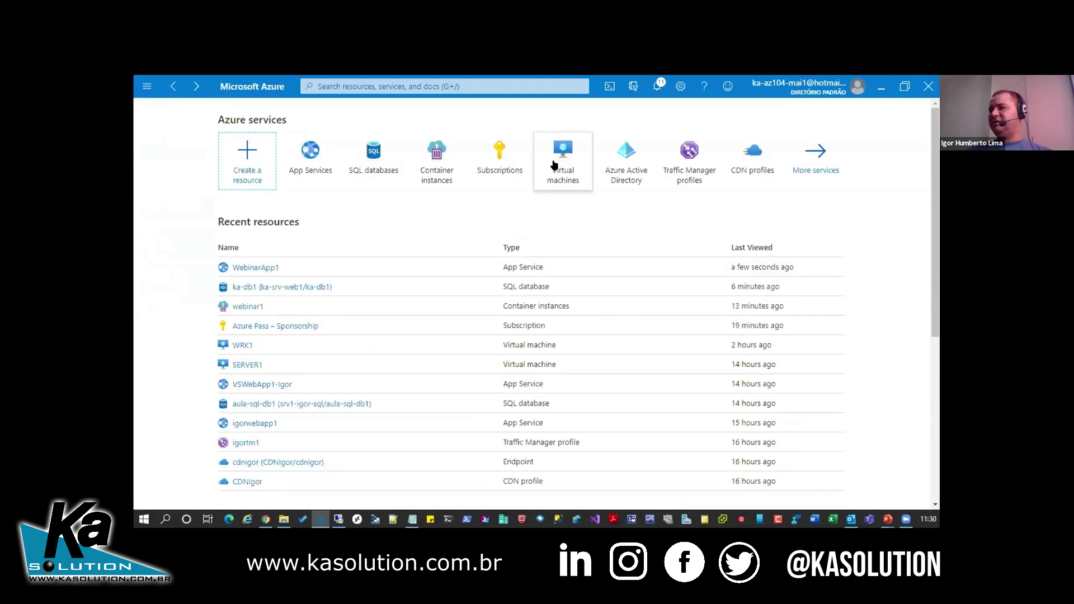
left_click(305, 319)
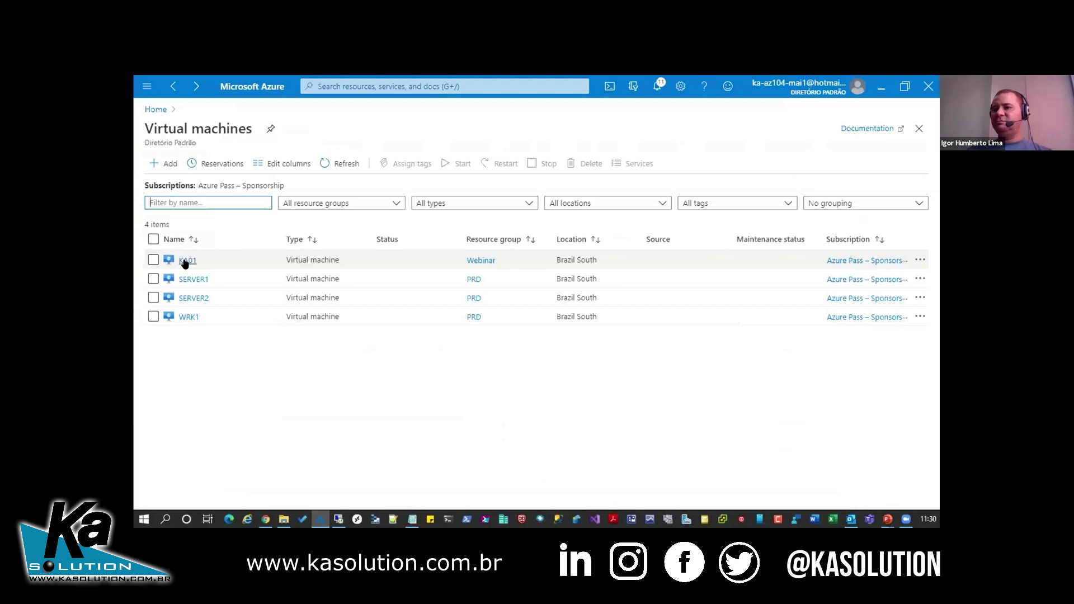
left_click(186, 261)
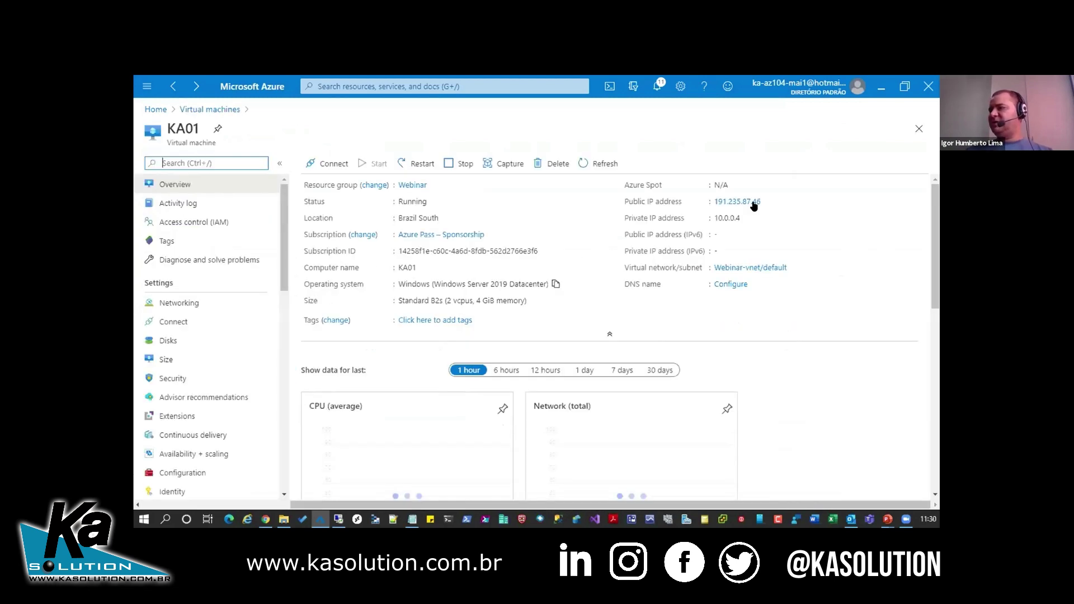
mouse_move(767, 202)
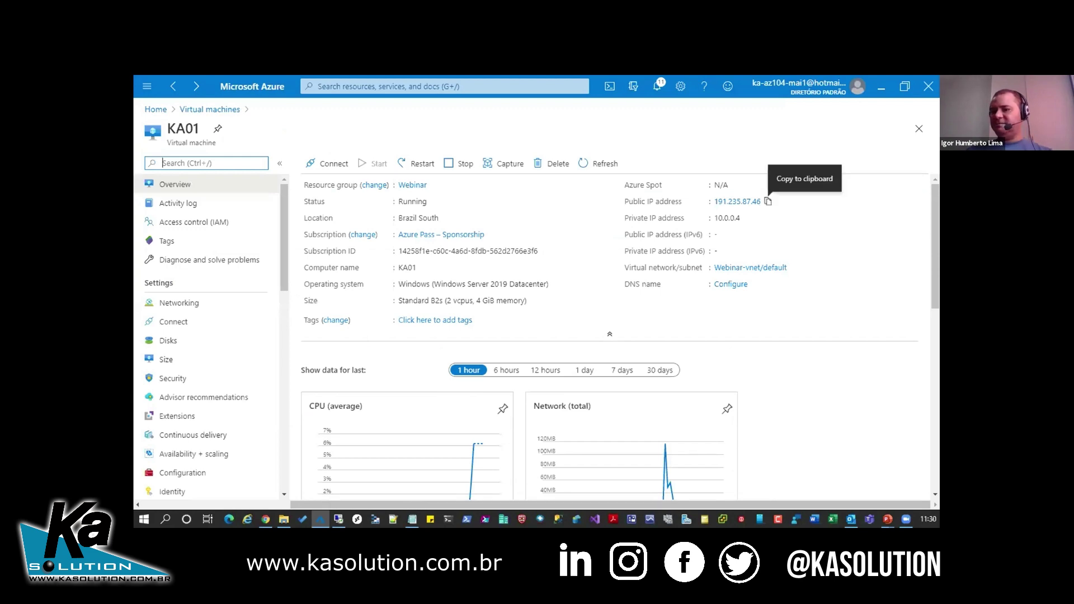
left_click(767, 201)
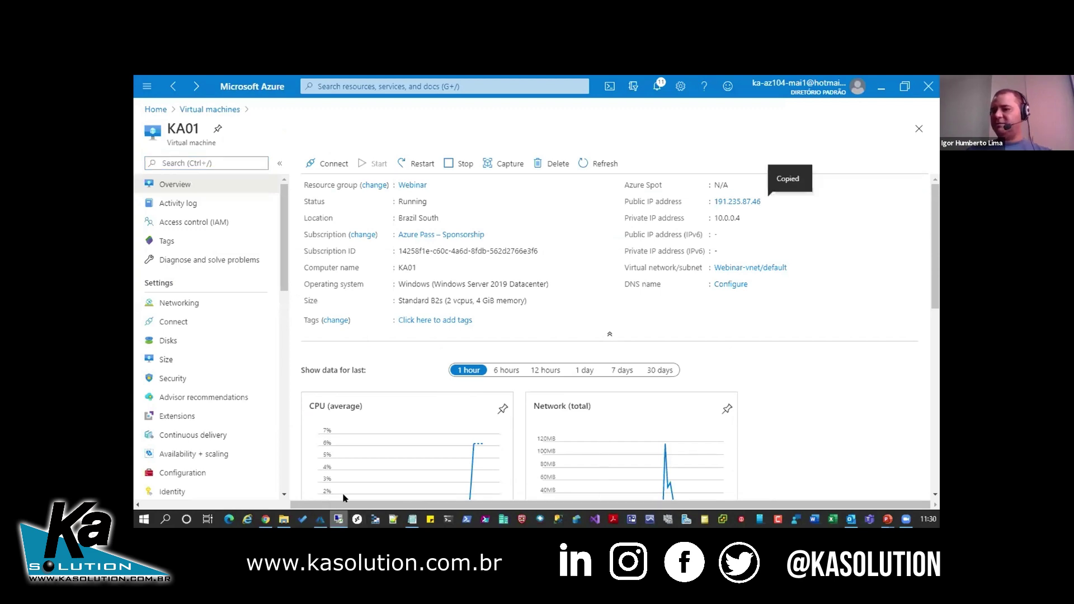
- Start a new Remote Desktop connection to 191.235.87.46 from the taskbar
right_click(338, 520)
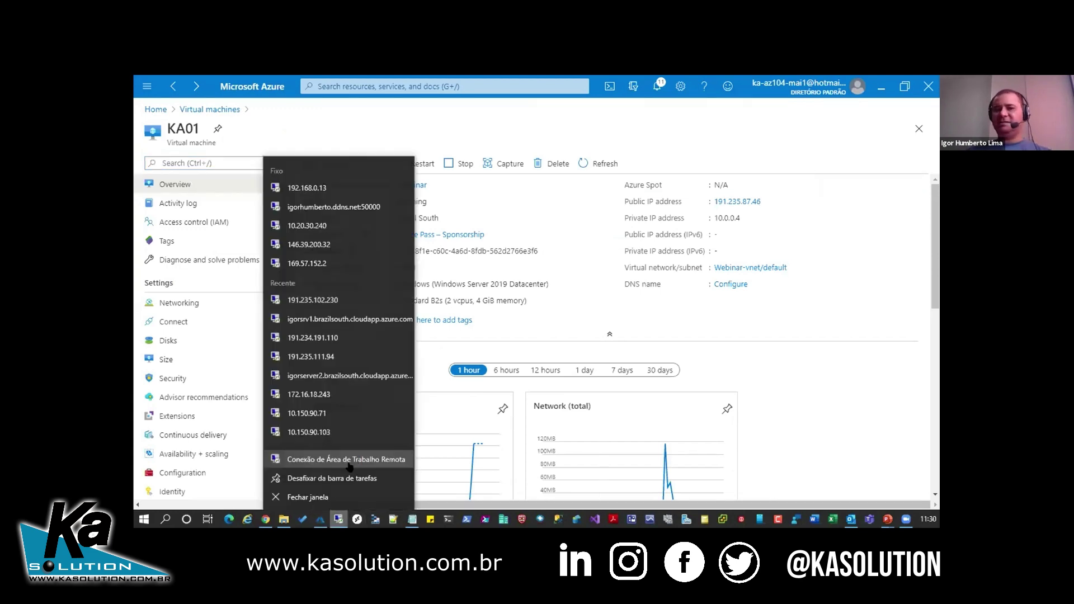
left_click(420, 371)
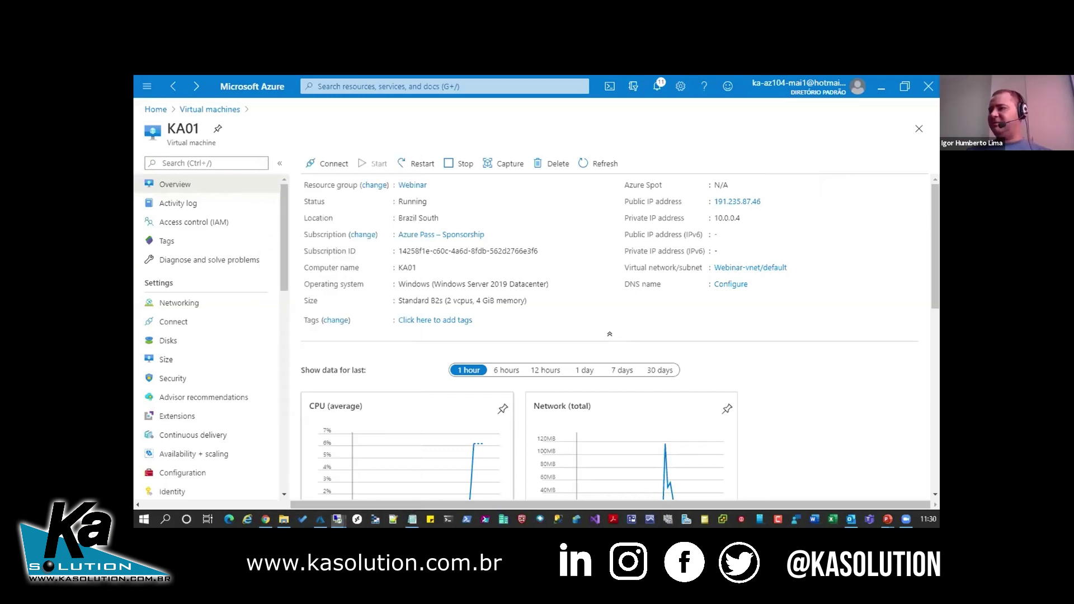
left_click(579, 290)
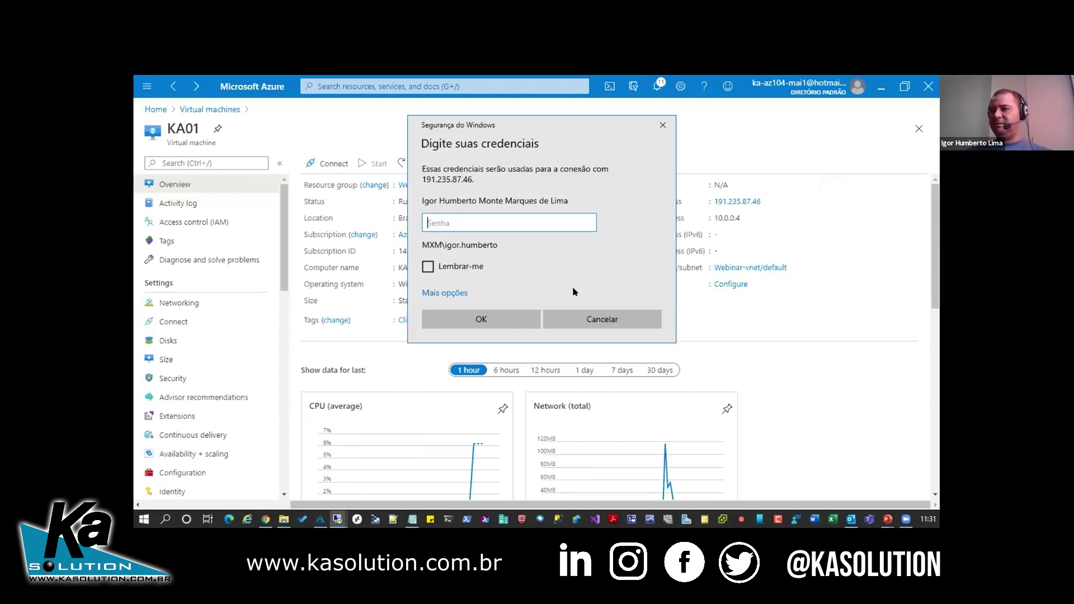
- Sign in with a different account, entering the username and password
left_click(460, 294)
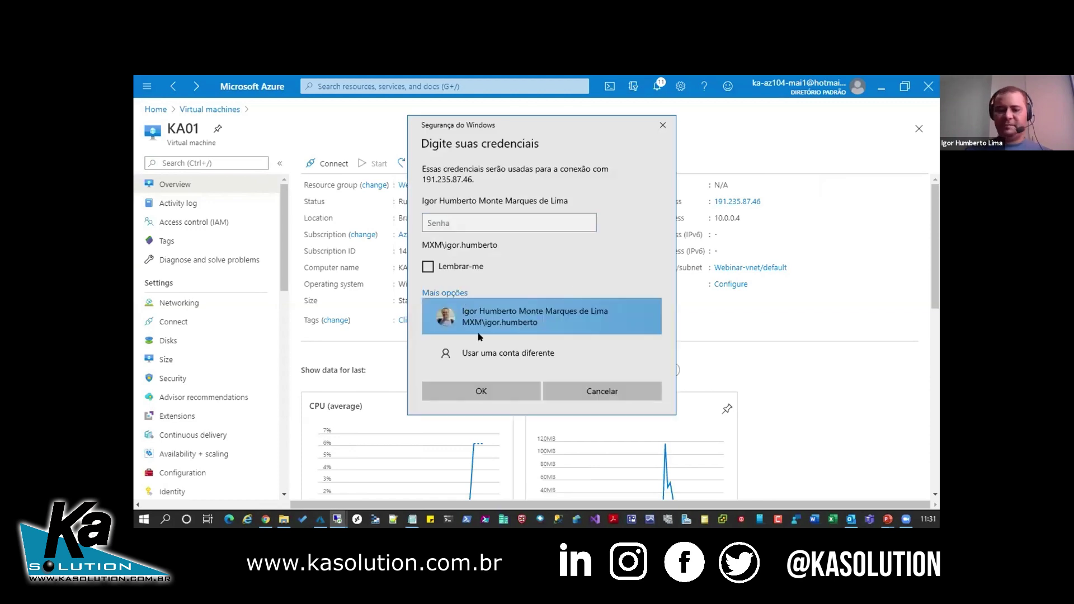
left_click(487, 353)
type("igorhumbert")
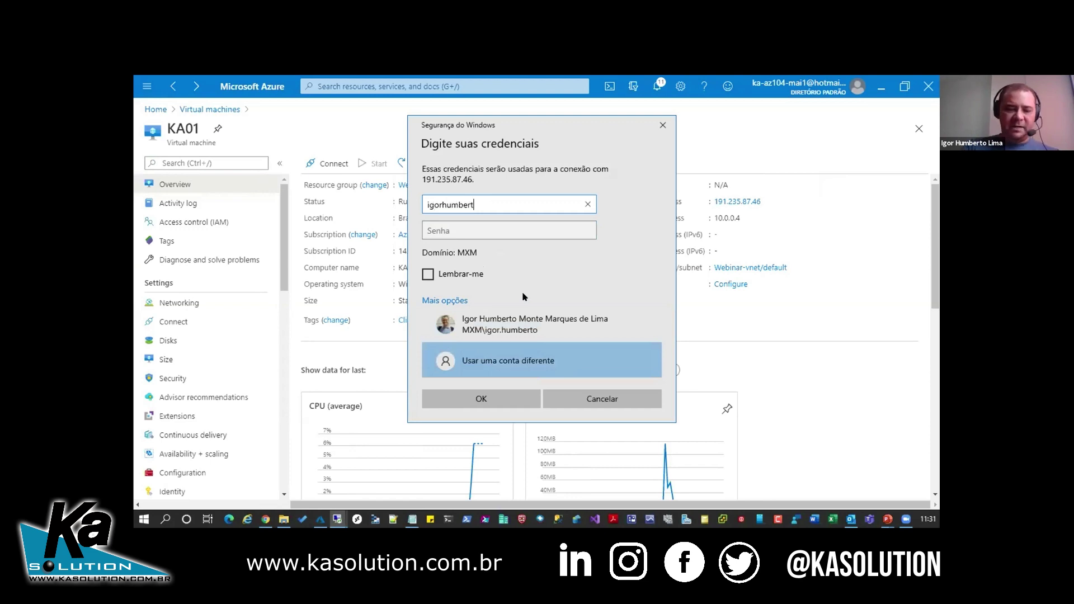
type("o")
key("Tab")
type("••••••••••••••")
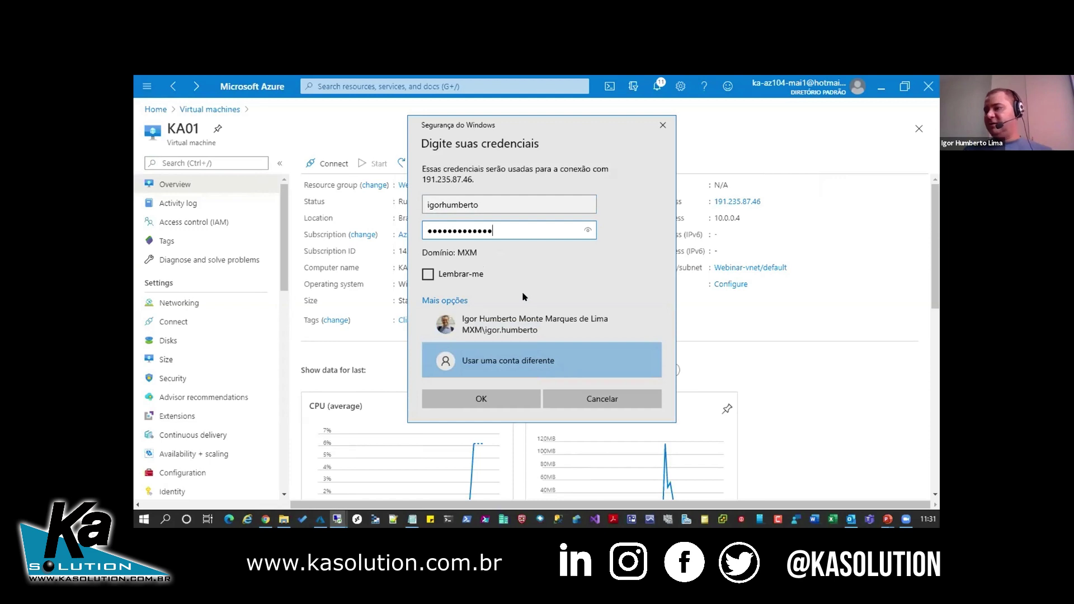
left_click(523, 394)
- Trust the server's certificate without asking again and continue connecting
key("Tab")
key("space")
key("Return")
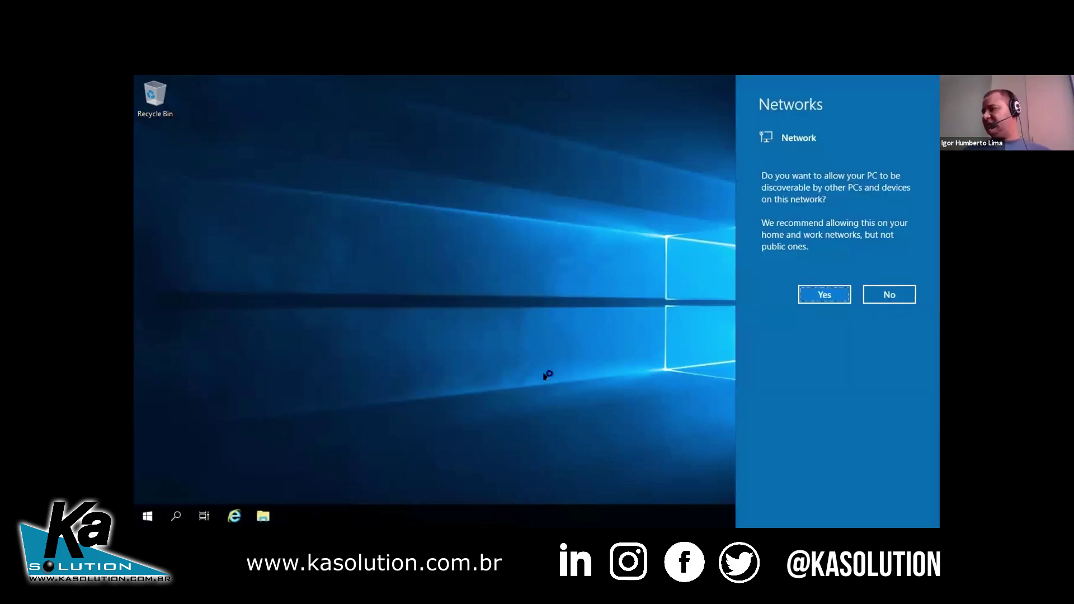
- Decline network discovery and permanently dismiss the Windows Admin Center notice
left_click(891, 292)
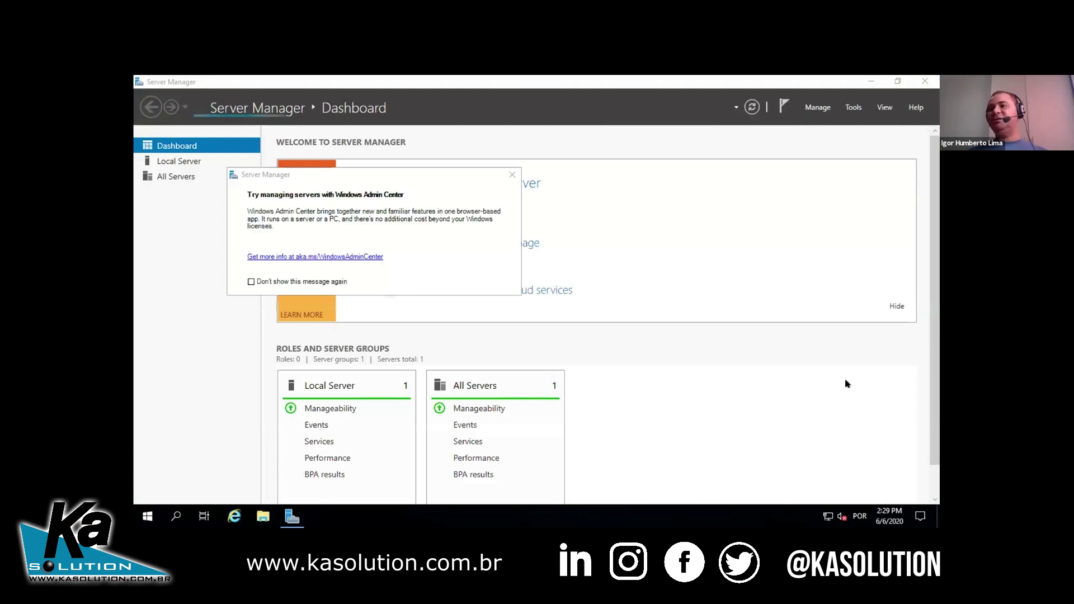
left_click(251, 283)
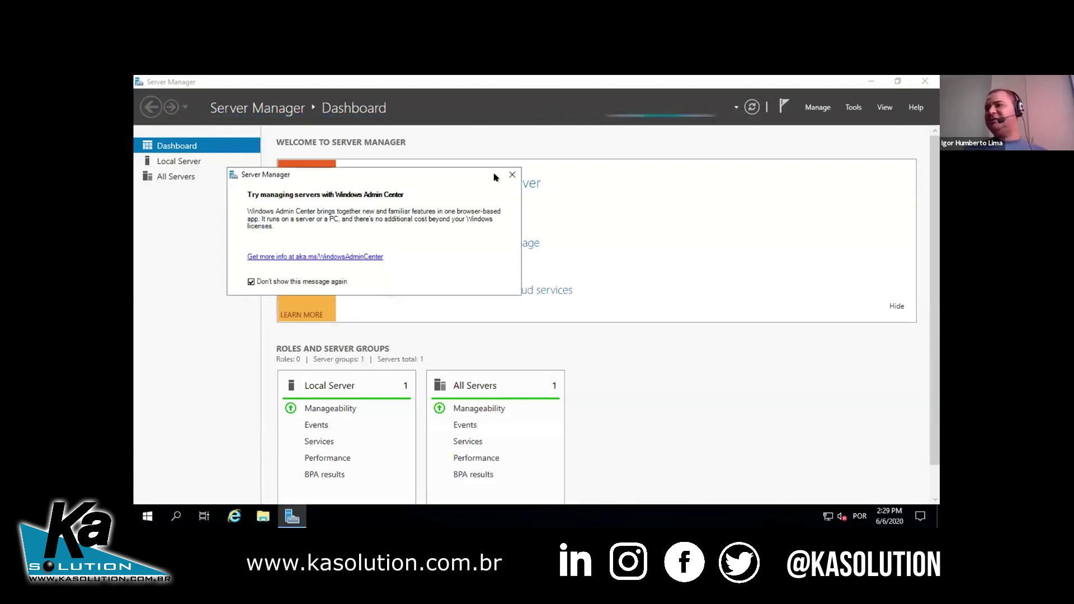
left_click(510, 176)
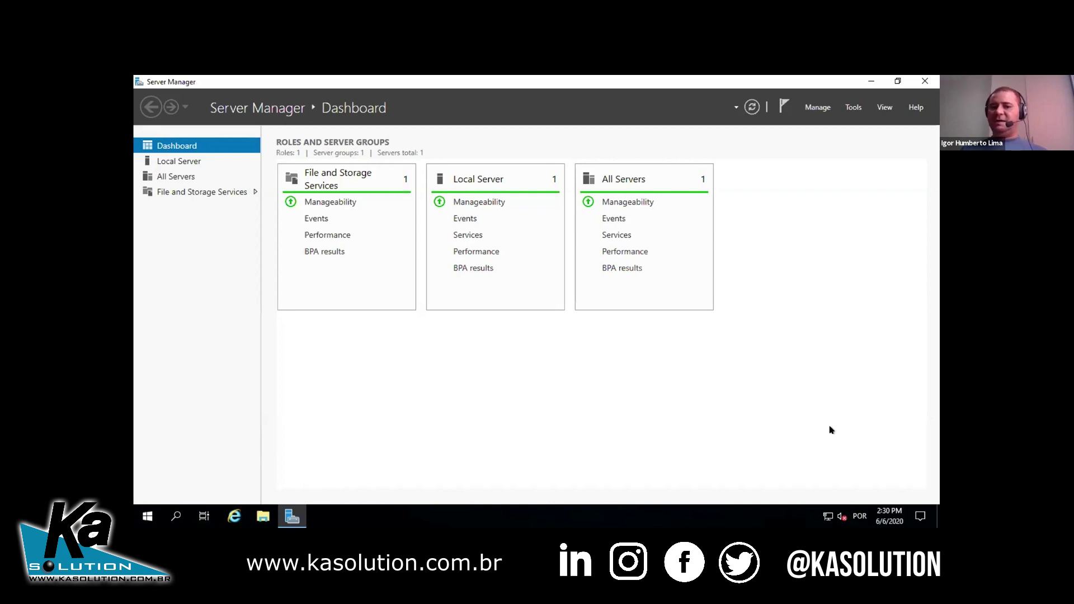
- Launch Add Roles and Features for KA01 and select Web Server (IIS) with its required features
left_click(812, 109)
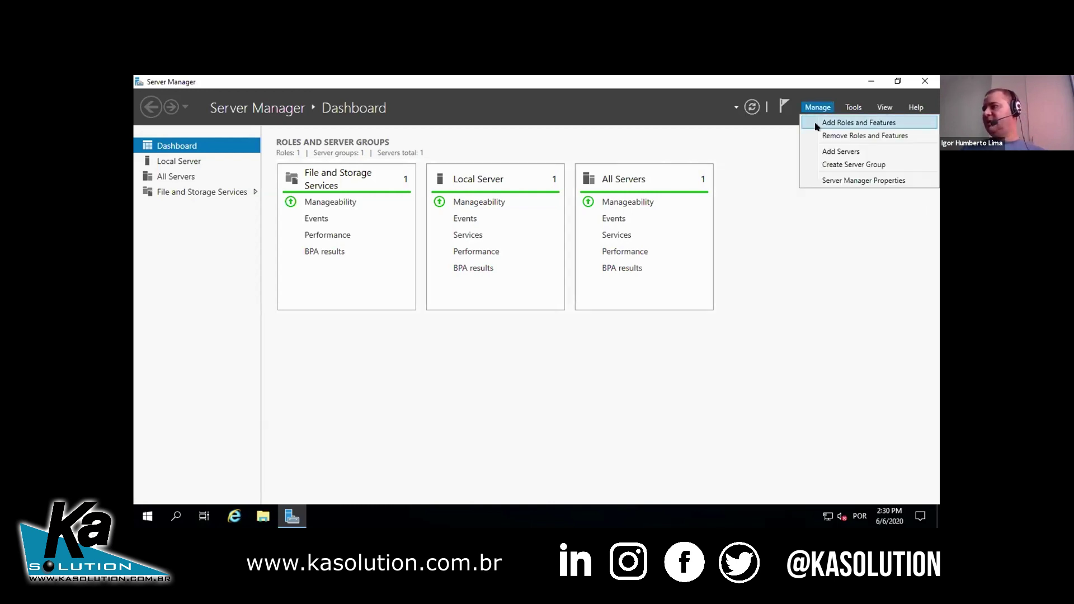
left_click(816, 124)
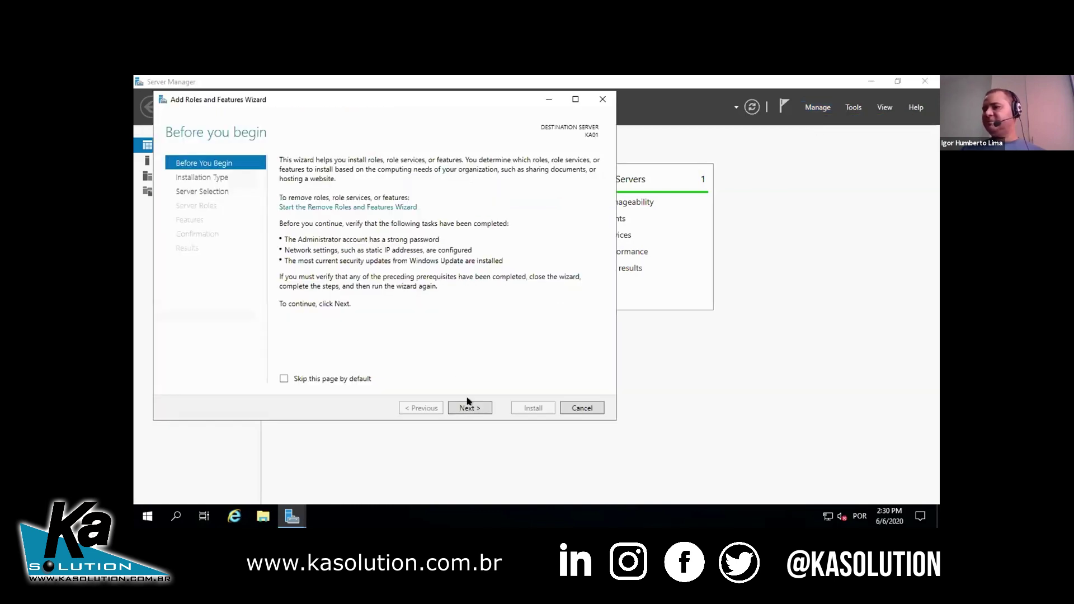
left_click(469, 408)
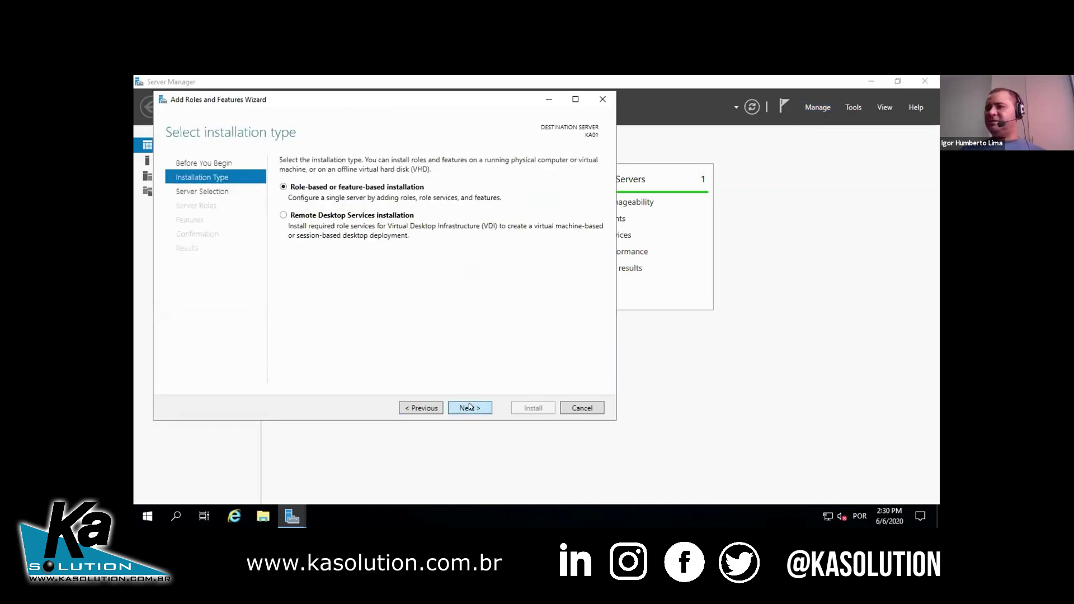
left_click(469, 407)
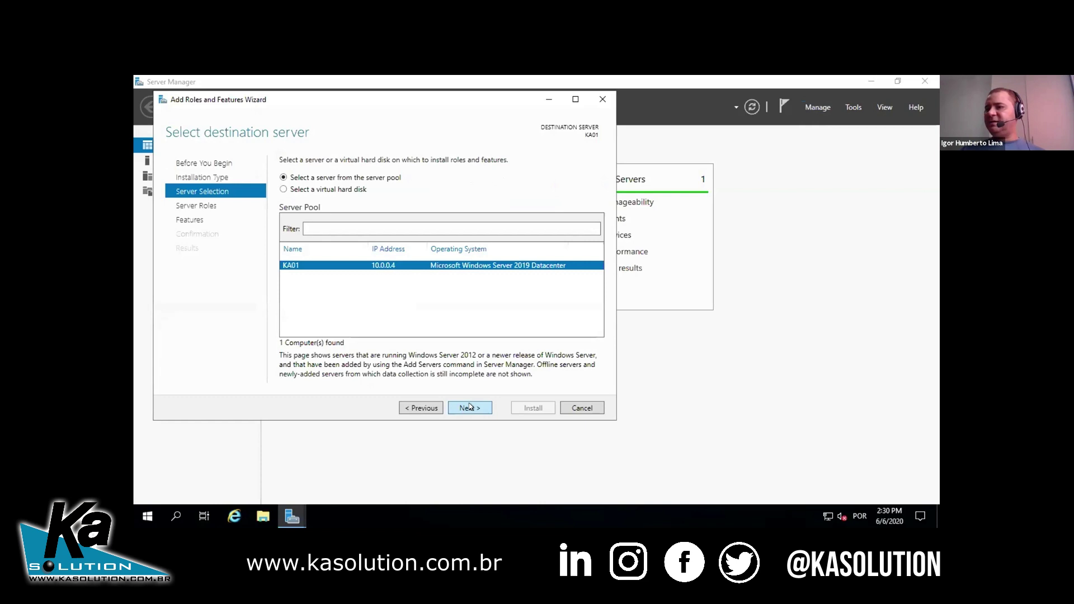
left_click(469, 407)
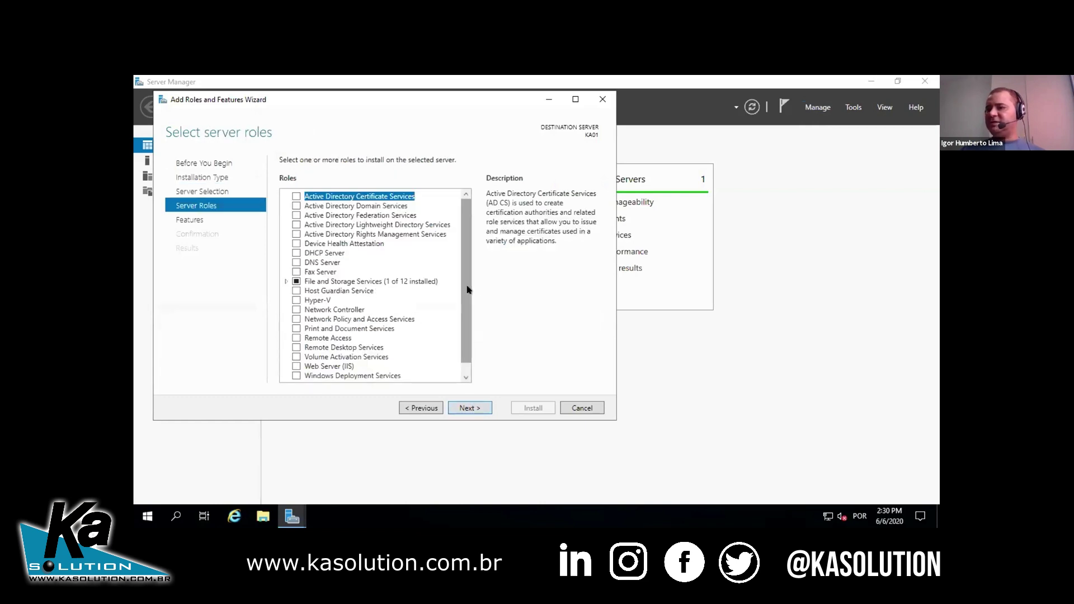
scroll(467, 289, "down", 1)
left_click(297, 356)
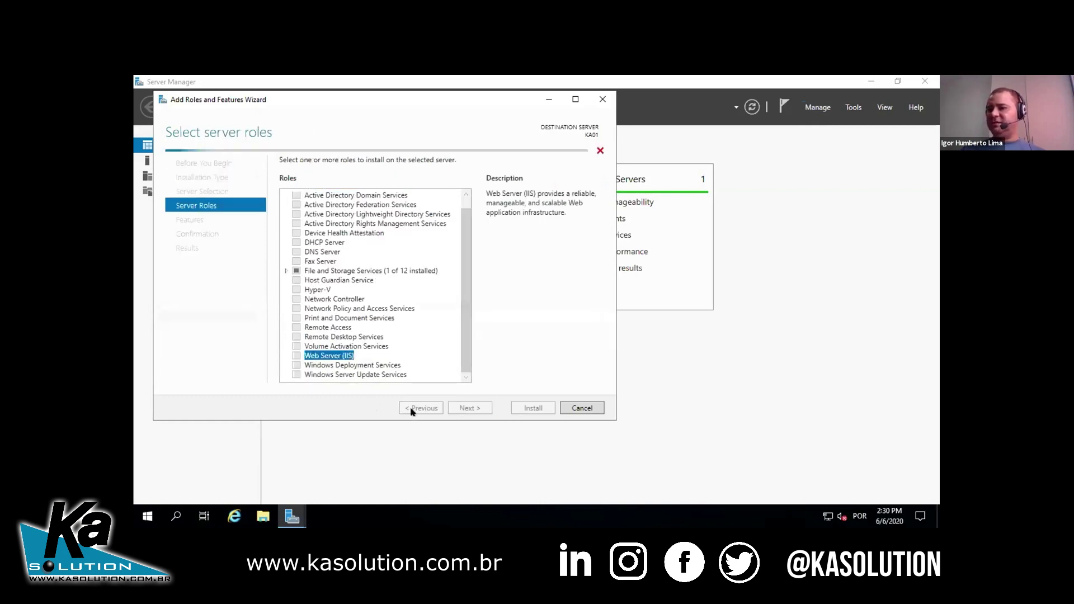
left_click(430, 355)
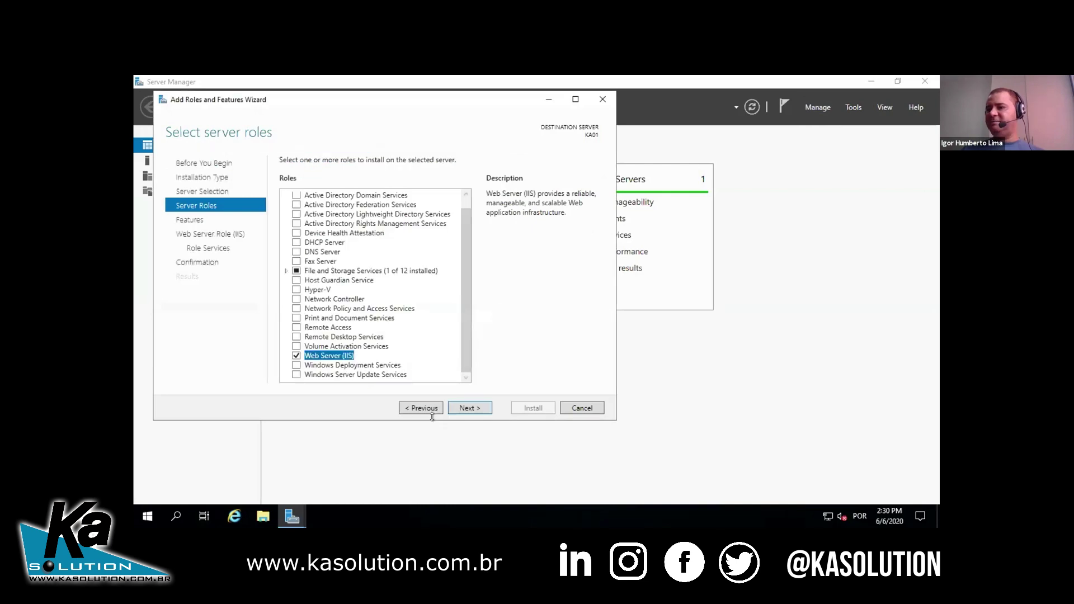
- Accept the default features and IIS role services, then start the installation
left_click(467, 408)
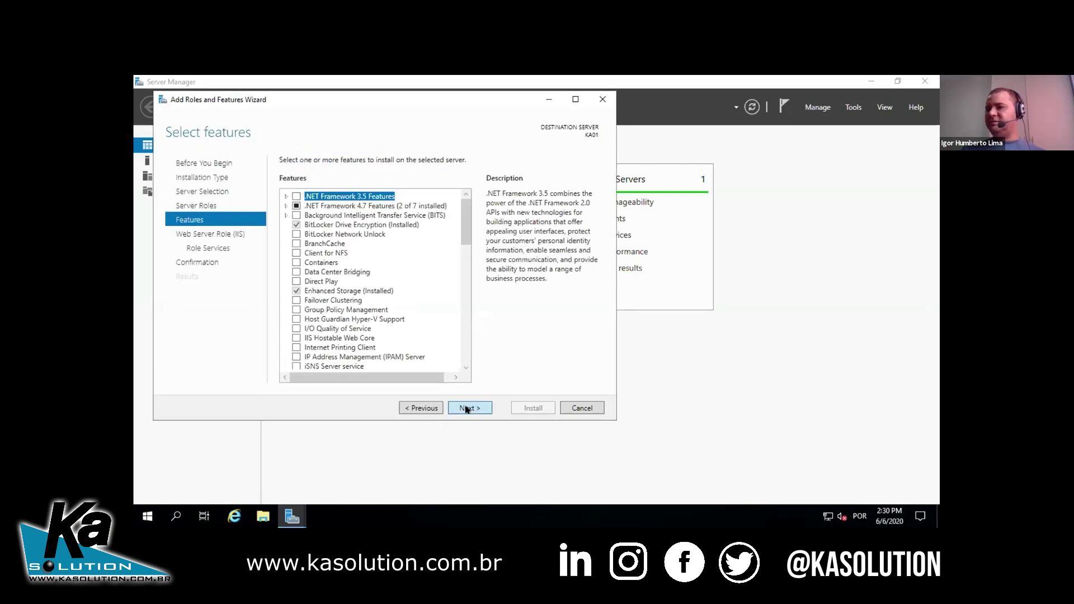
left_click(467, 409)
left_click(467, 408)
left_click(466, 409)
left_click(529, 409)
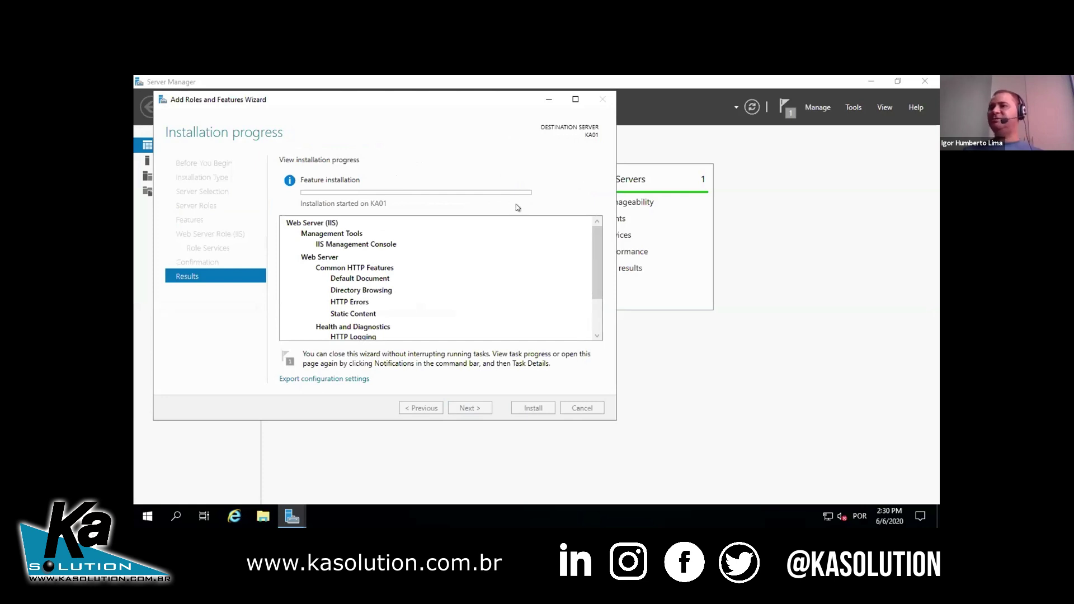
- Leave the remote session, open KA01's Networking page and collapse the VM list
mouse_move(398, 79)
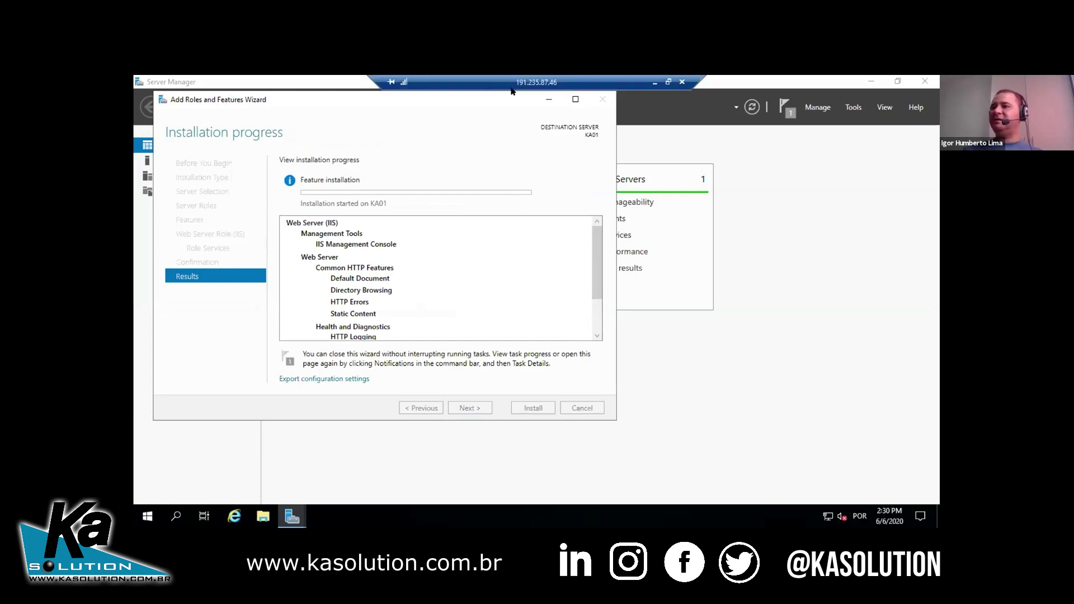
left_click(653, 82)
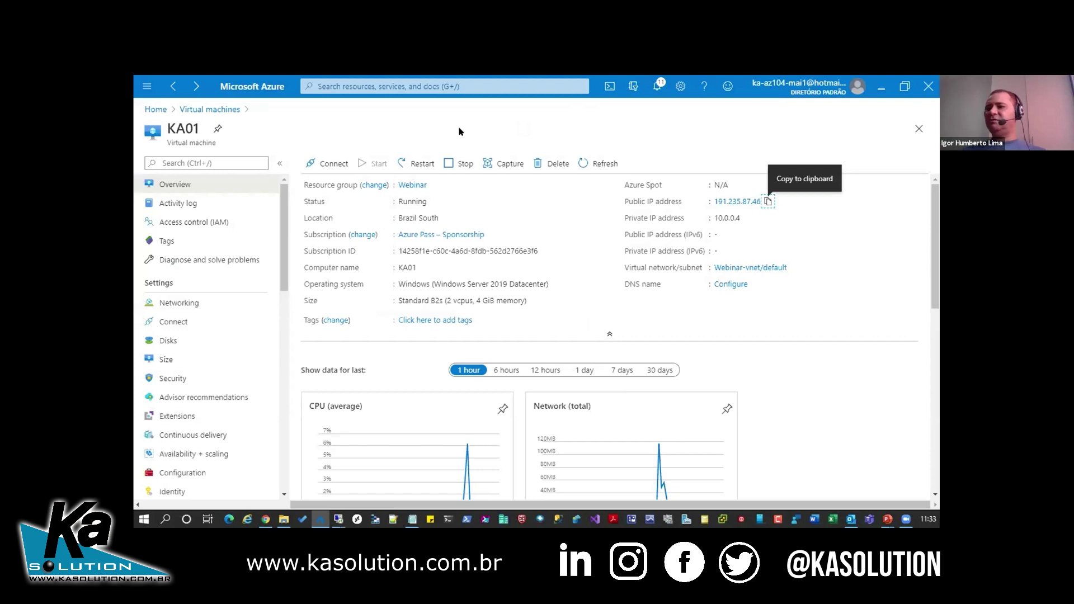
left_click(197, 305)
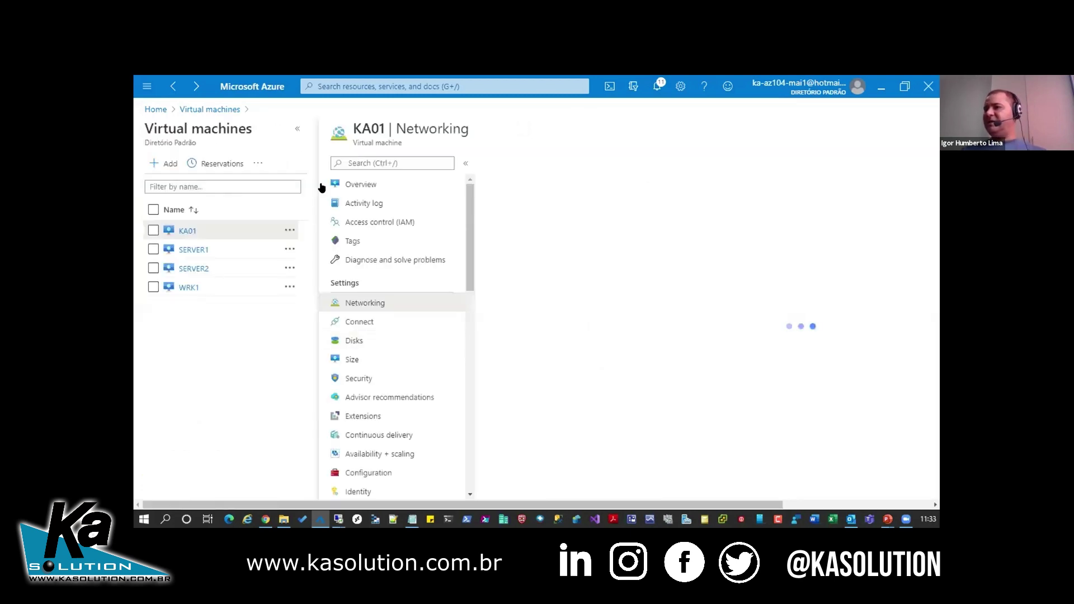
left_click(297, 129)
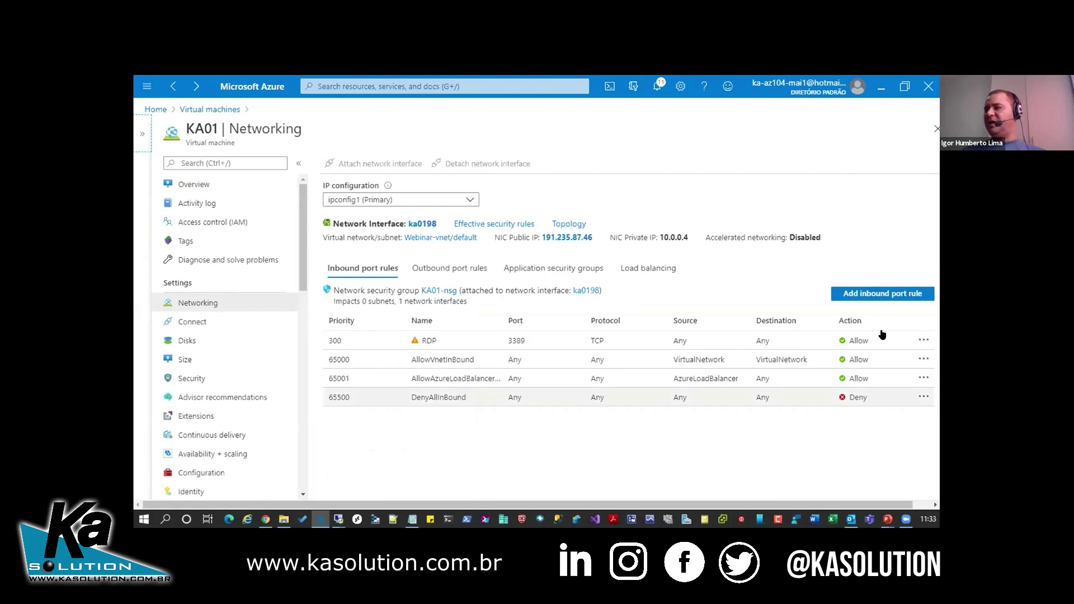
- Add an inbound port rule using the HTTP service (port 80), named HTTP
left_click(879, 294)
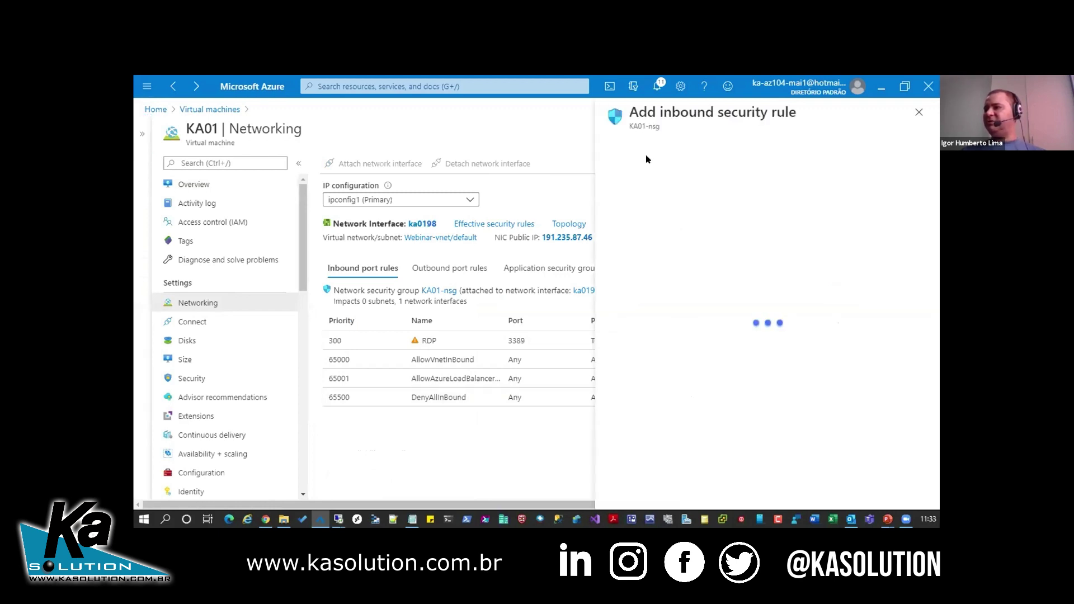
left_click(631, 146)
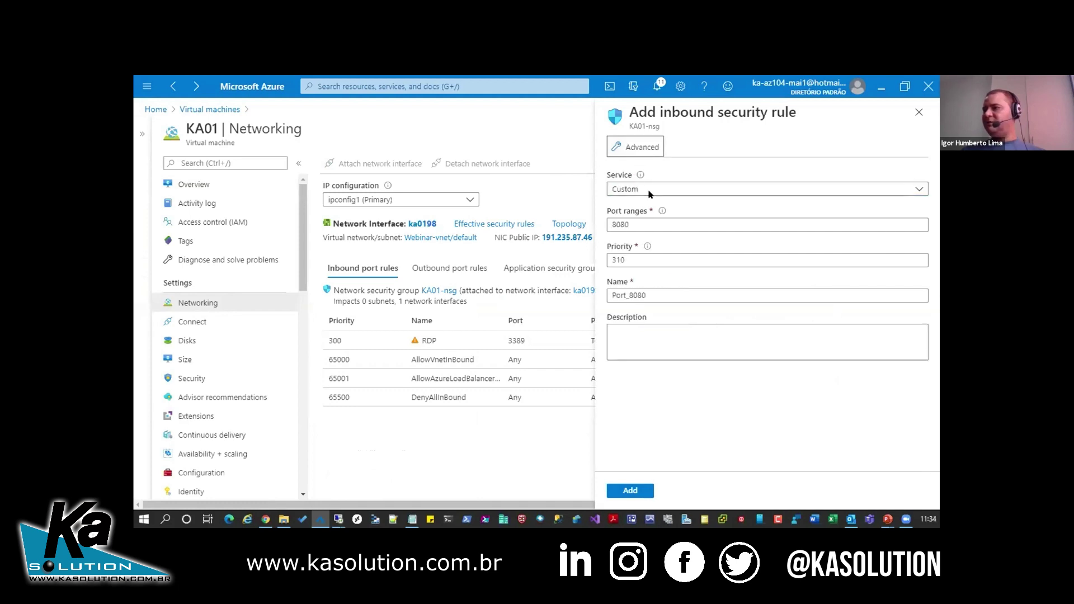
left_click(649, 193)
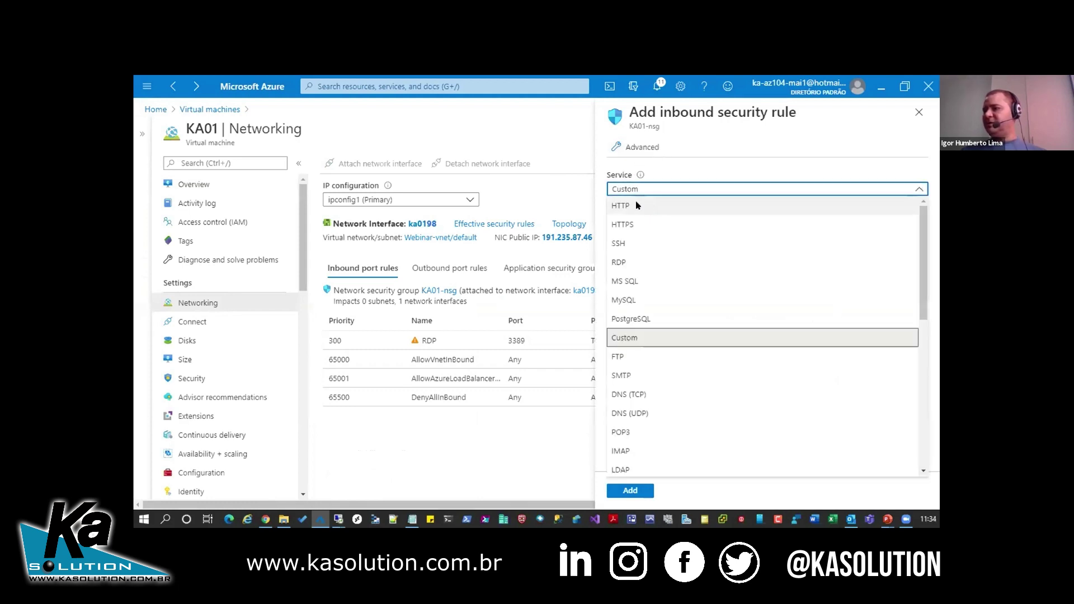
left_click(636, 206)
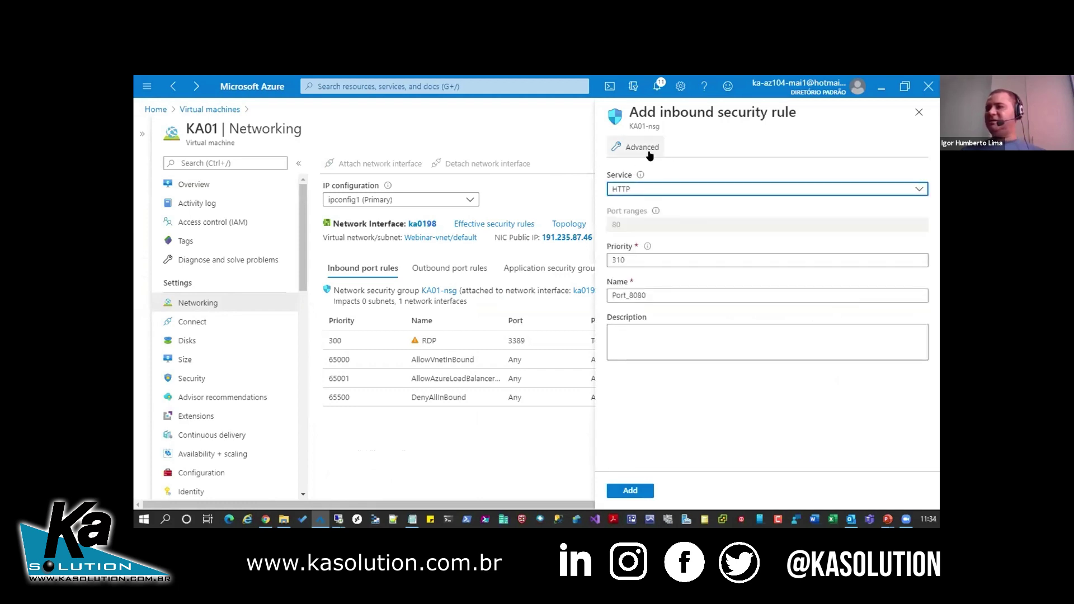
left_click(648, 151)
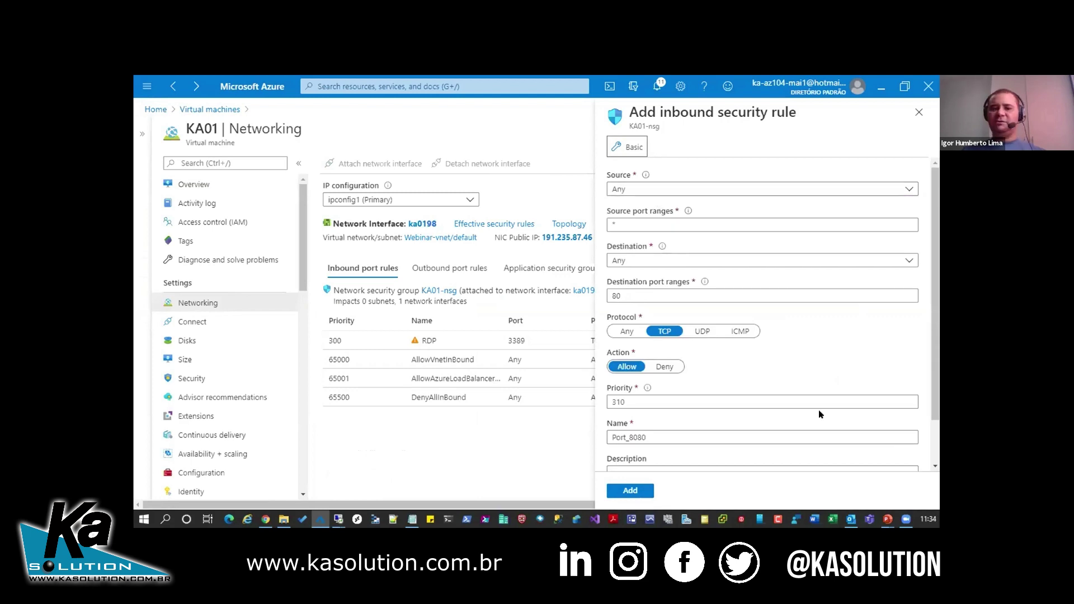
left_click(638, 155)
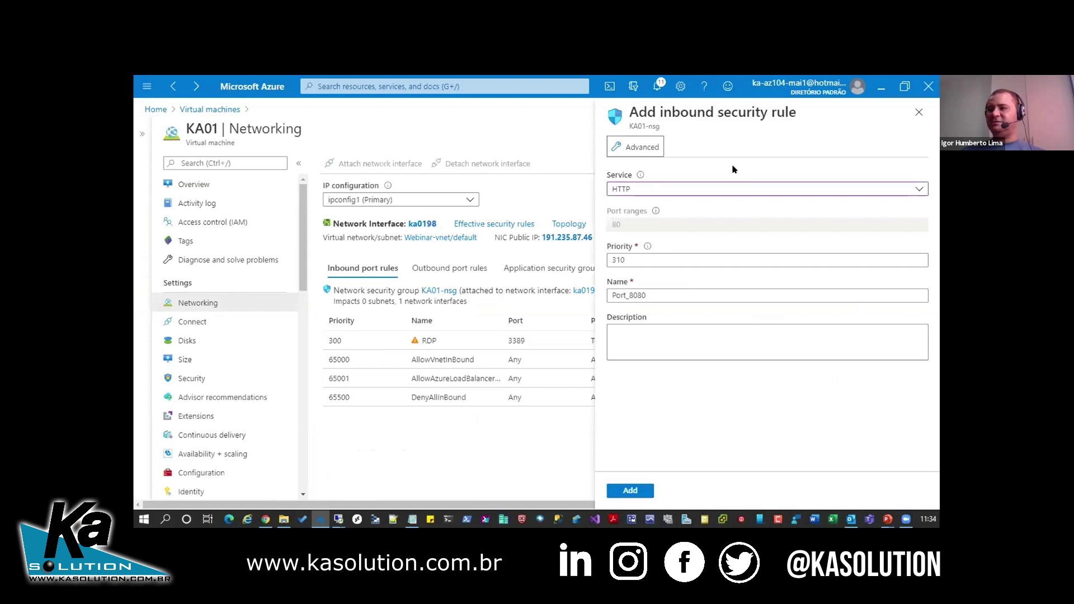
left_click(655, 297)
key("ctrl+a")
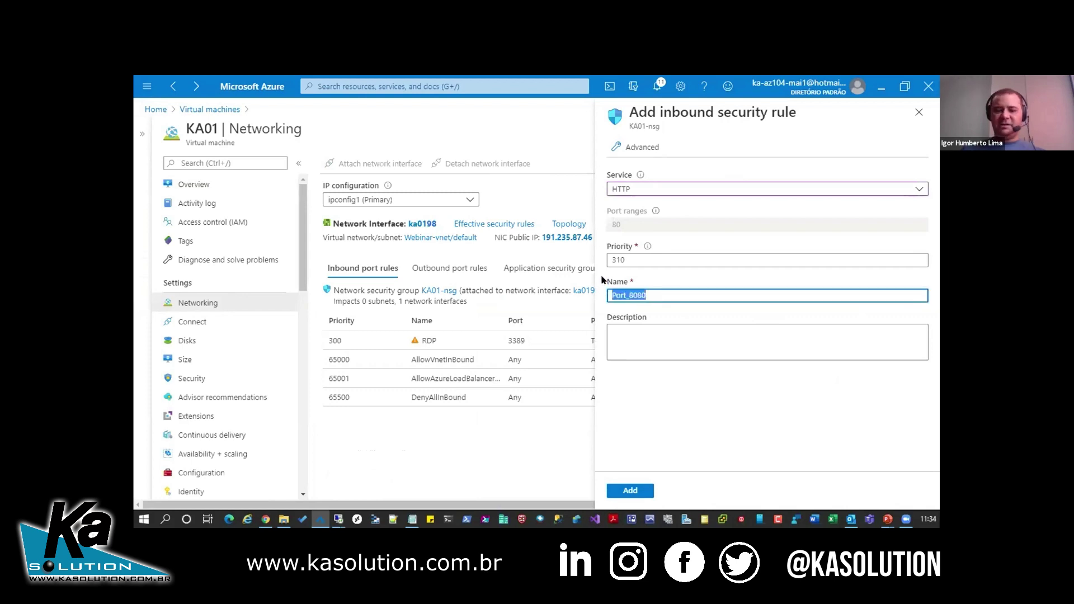
type("HTTP")
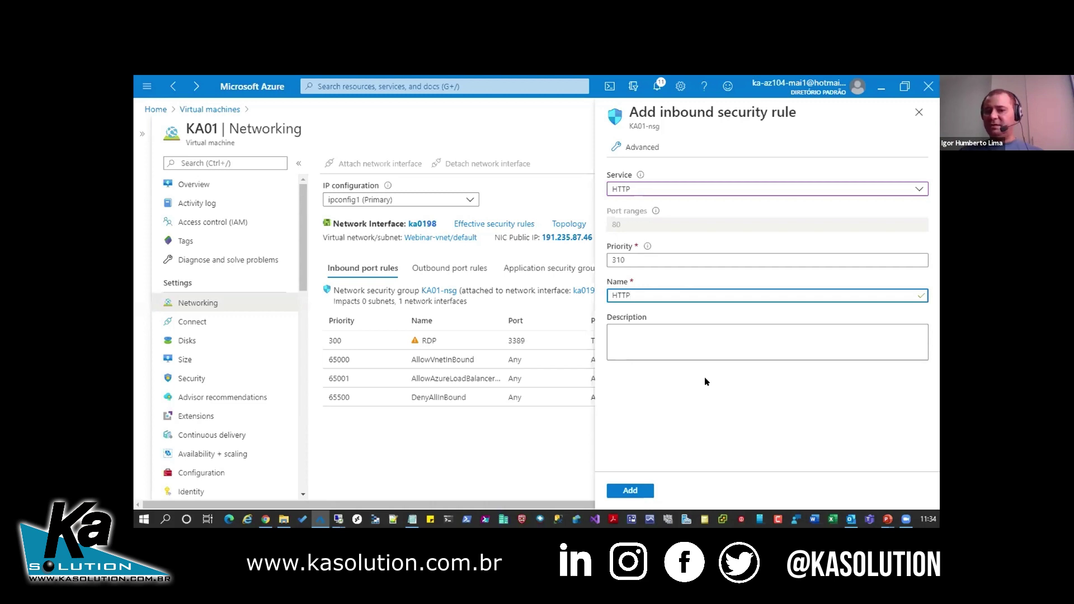
left_click(630, 490)
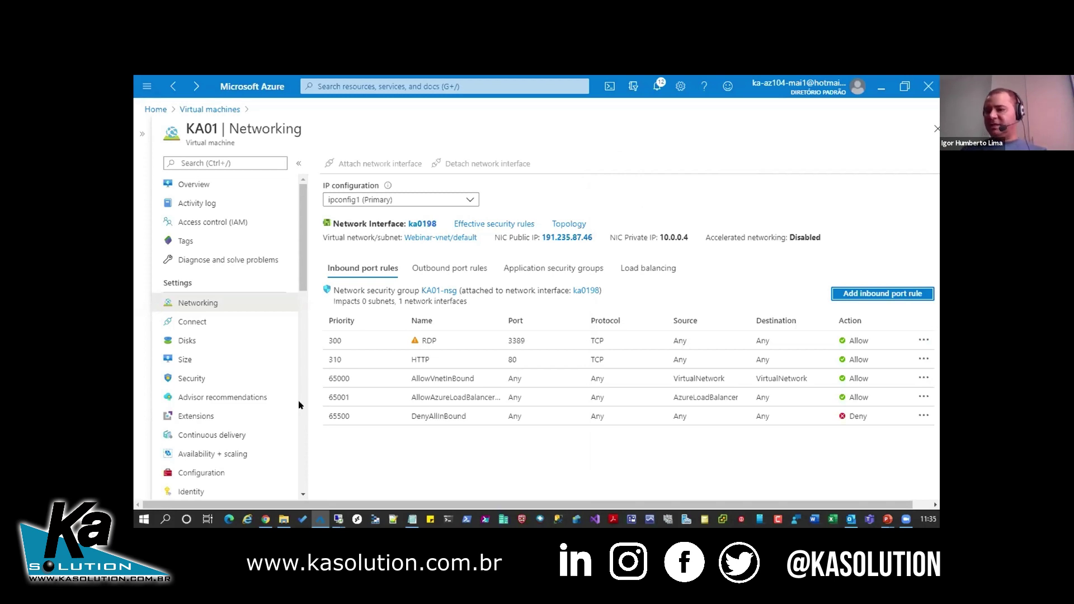
- Switch to the KA01 session, close the finished IIS installation wizard, and minimize the session
left_click(338, 519)
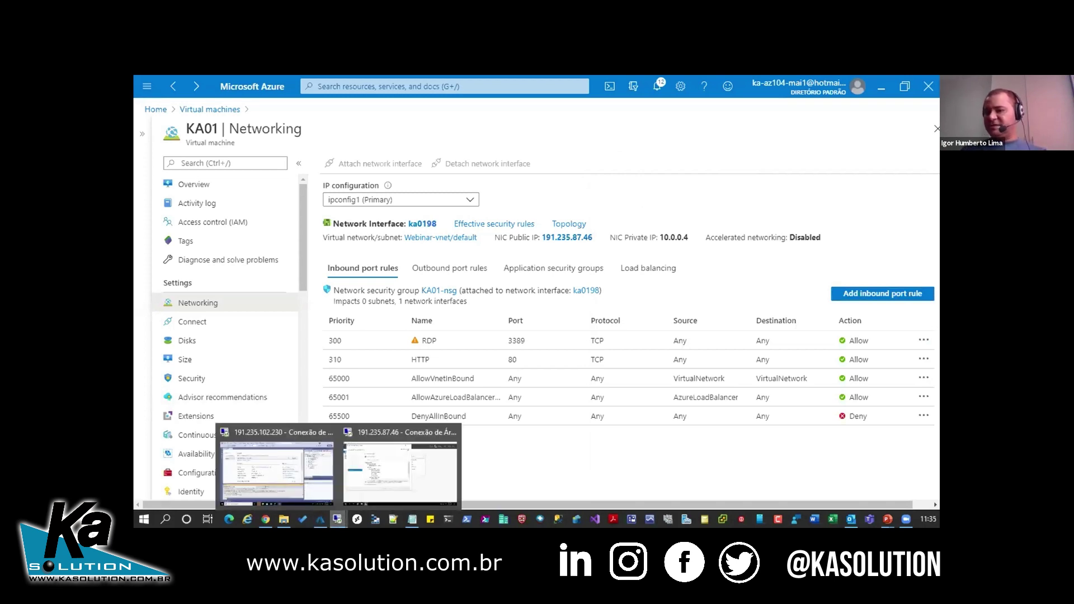
left_click(412, 472)
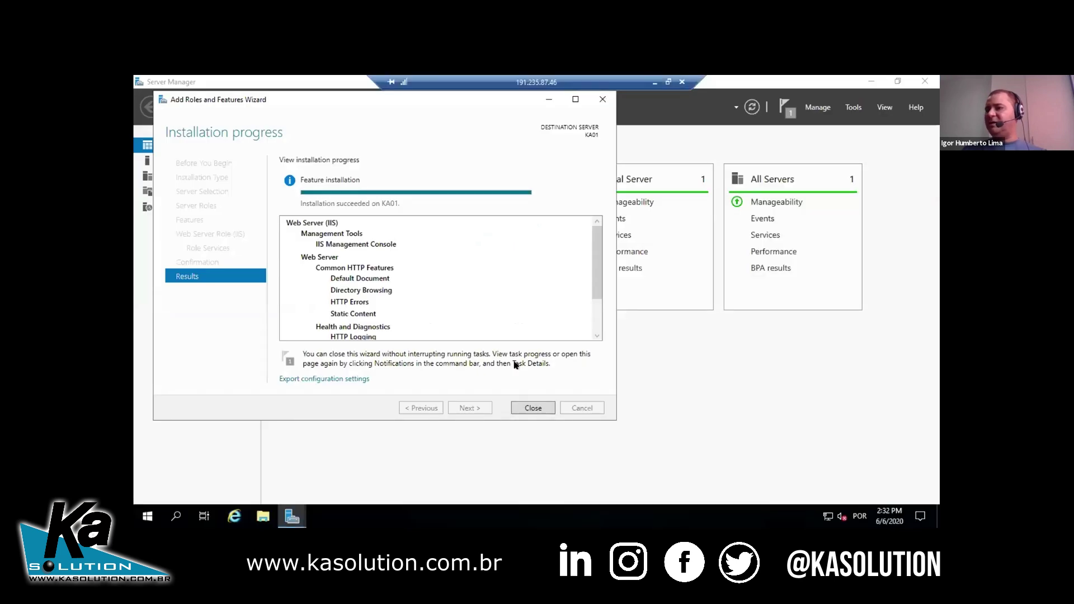
left_click(527, 407)
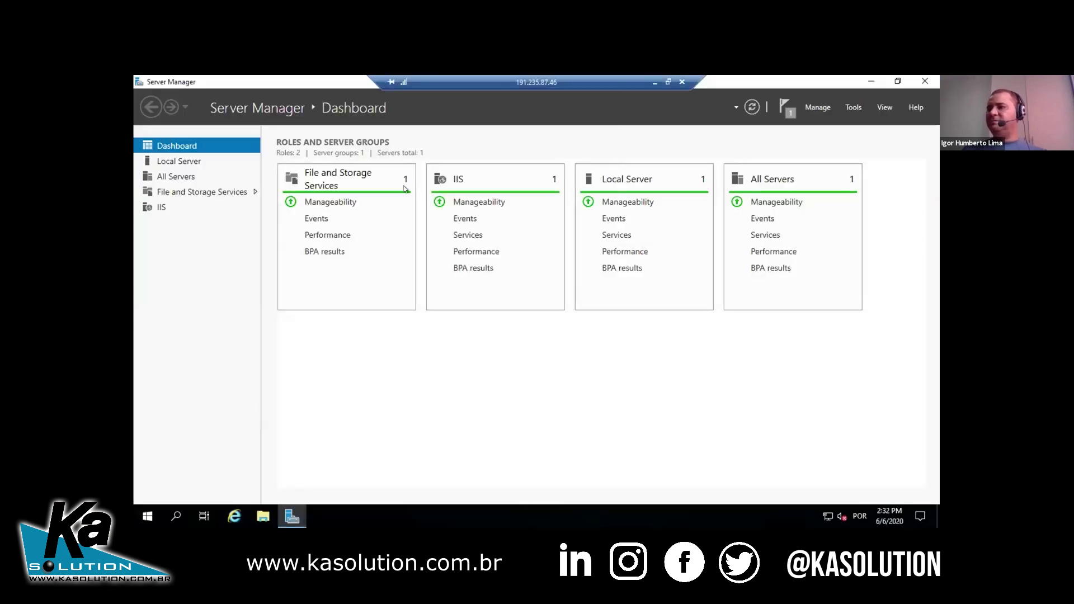
left_click(656, 83)
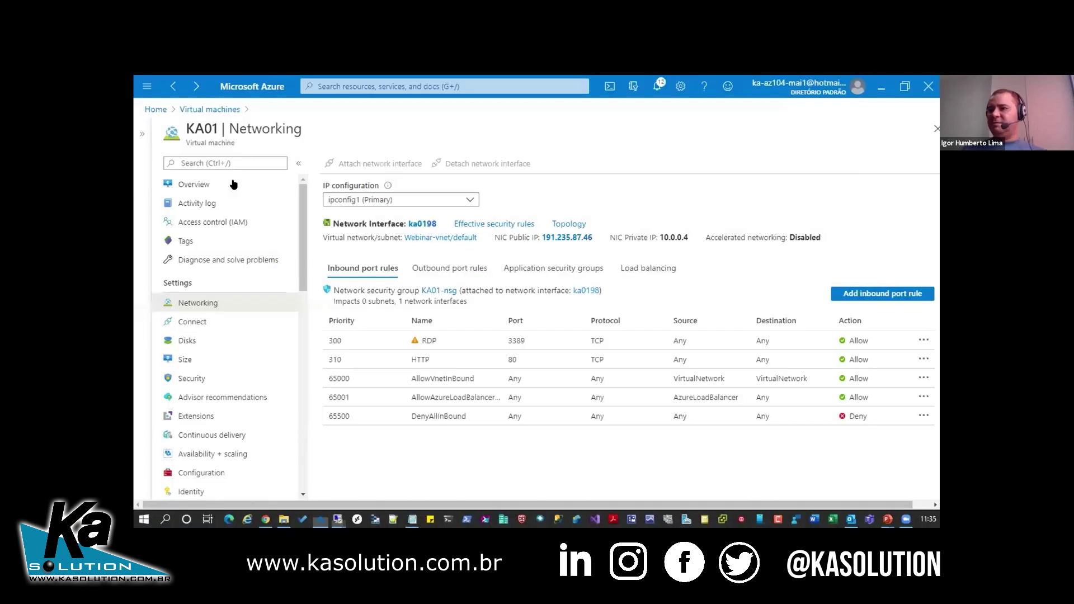
- Copy public IP 191.235.87.46 from KA01's Overview page
left_click(233, 184)
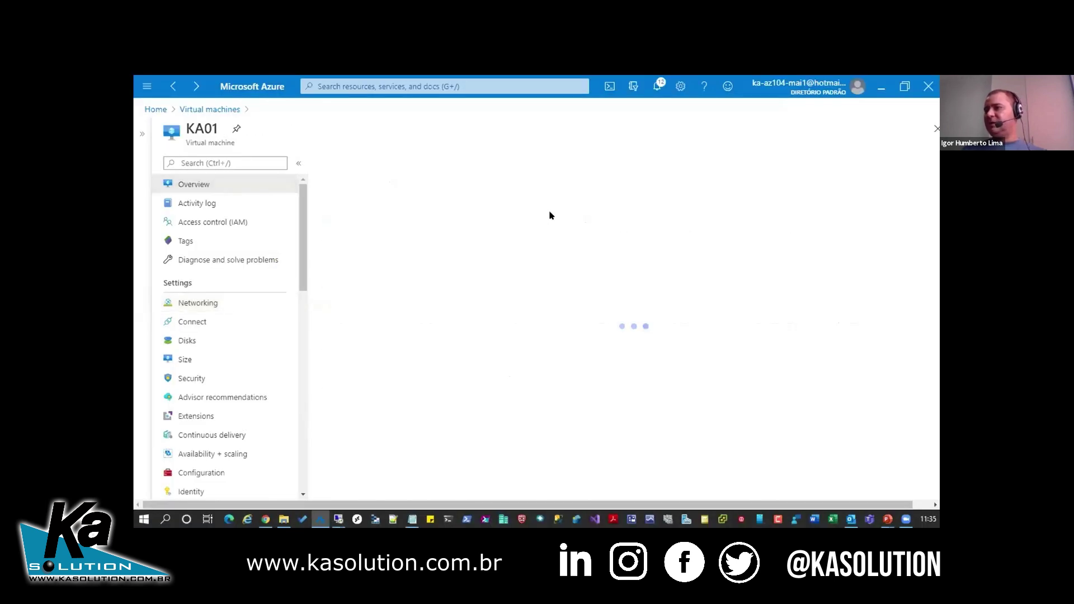
left_click(785, 202)
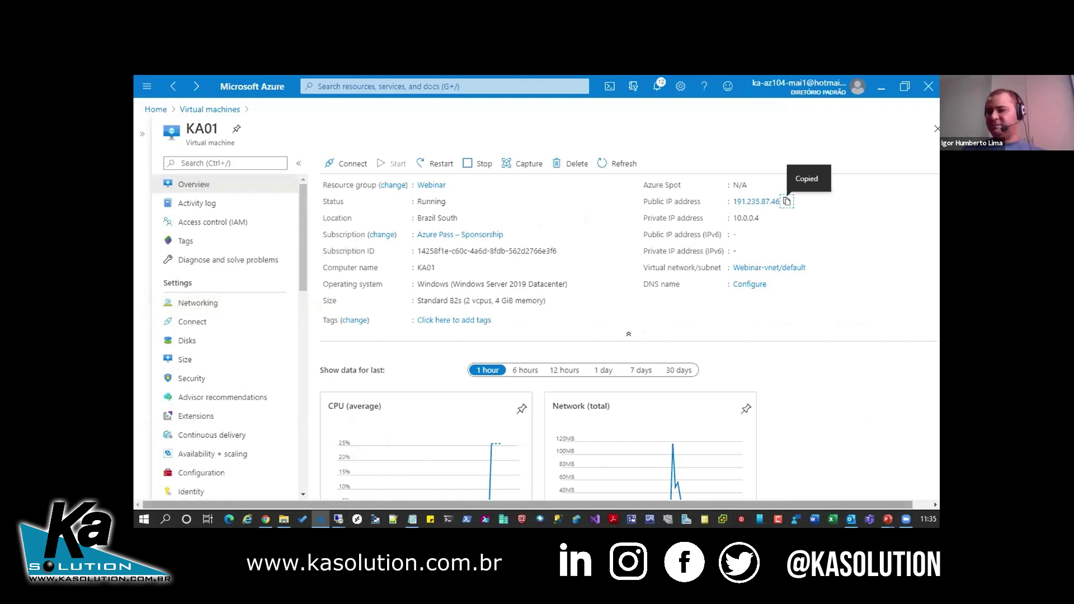
right_click(339, 519)
left_click(335, 456)
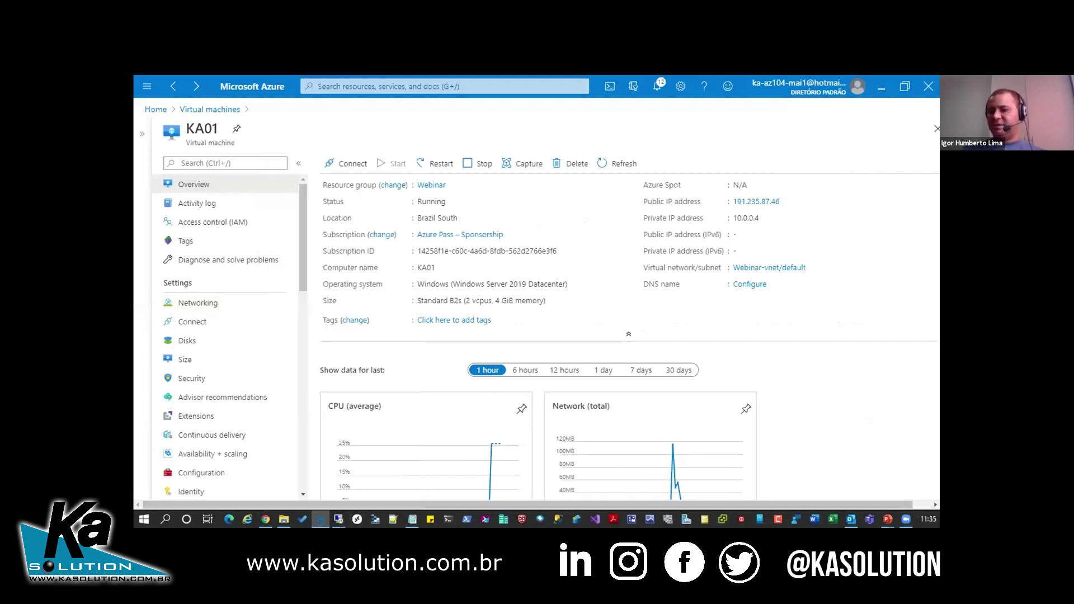
- Paste 191.235.87.46 into a new Chrome tab and load it
key("alt+Tab")
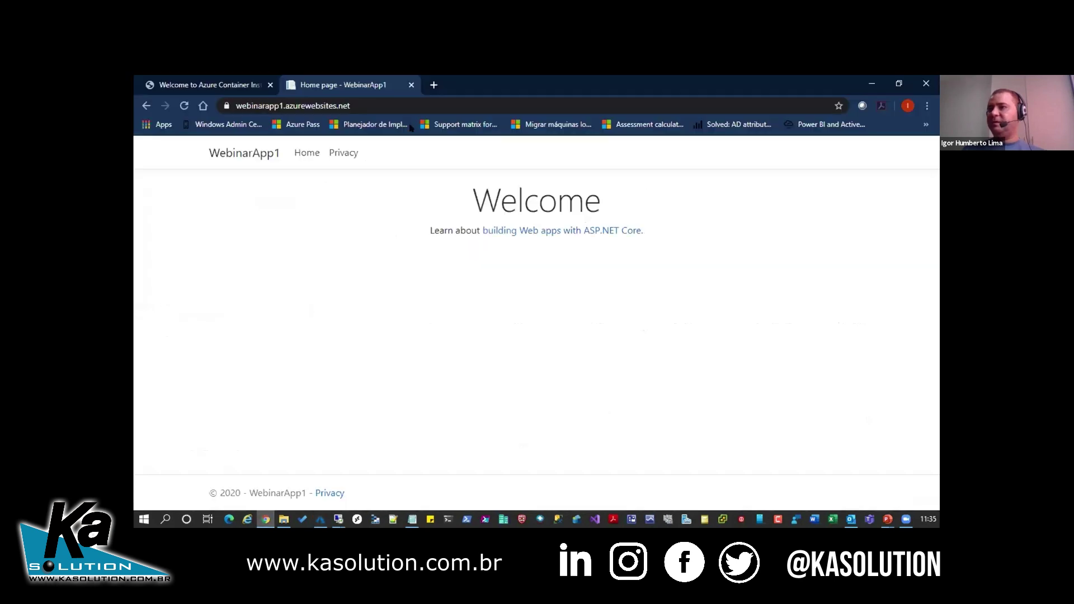
key("ctrl+t")
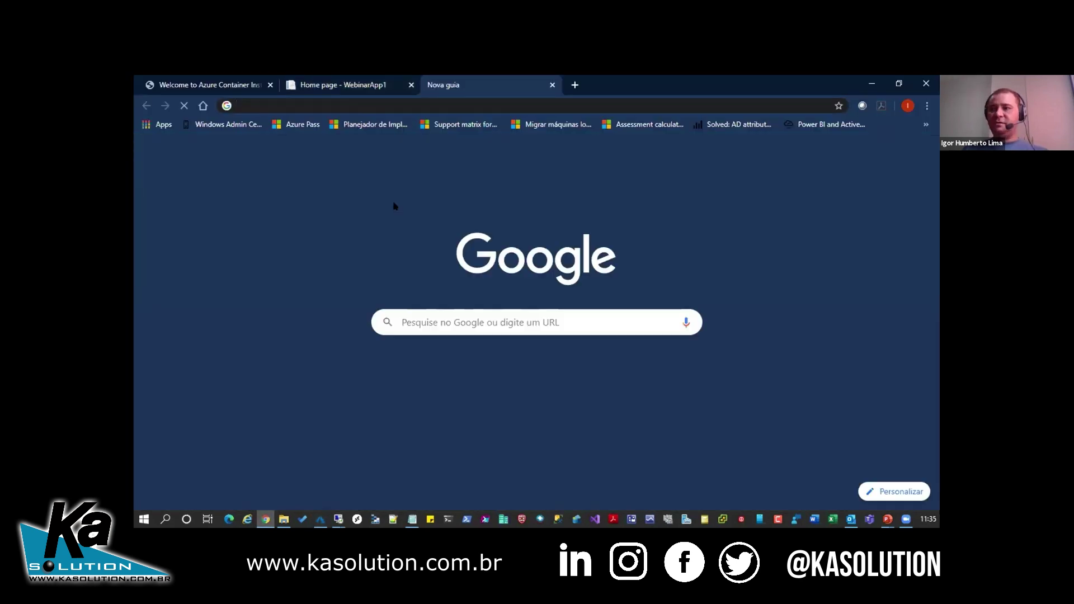
key("ctrl+v")
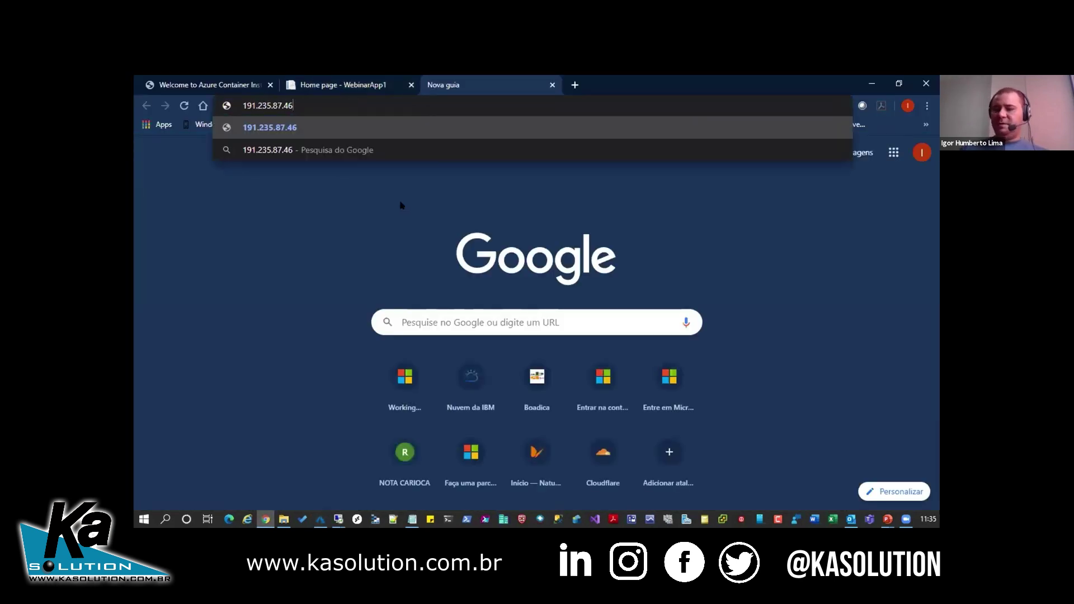
key("Return")
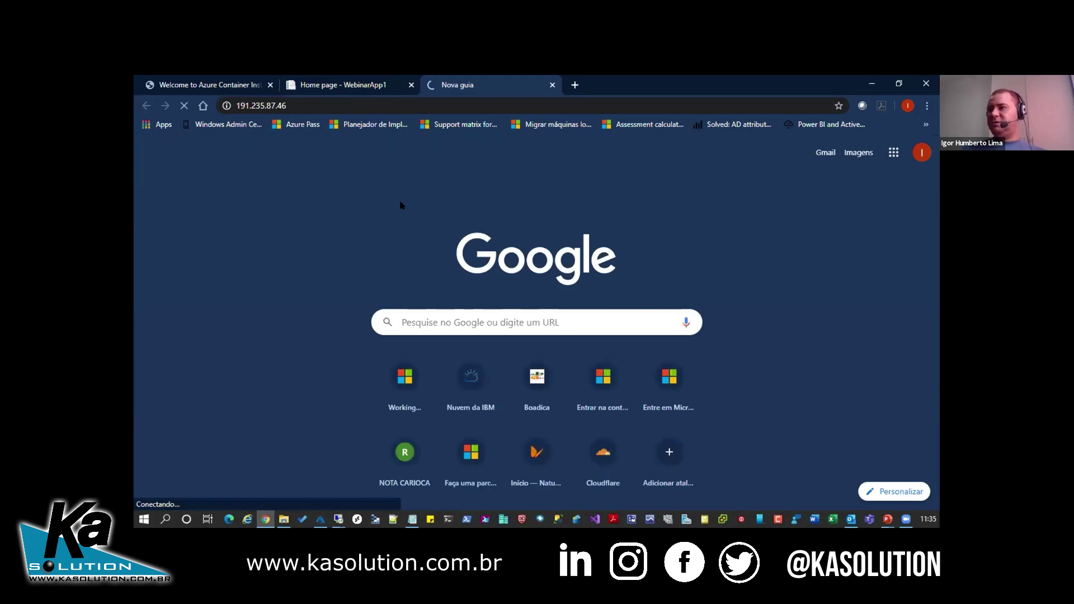